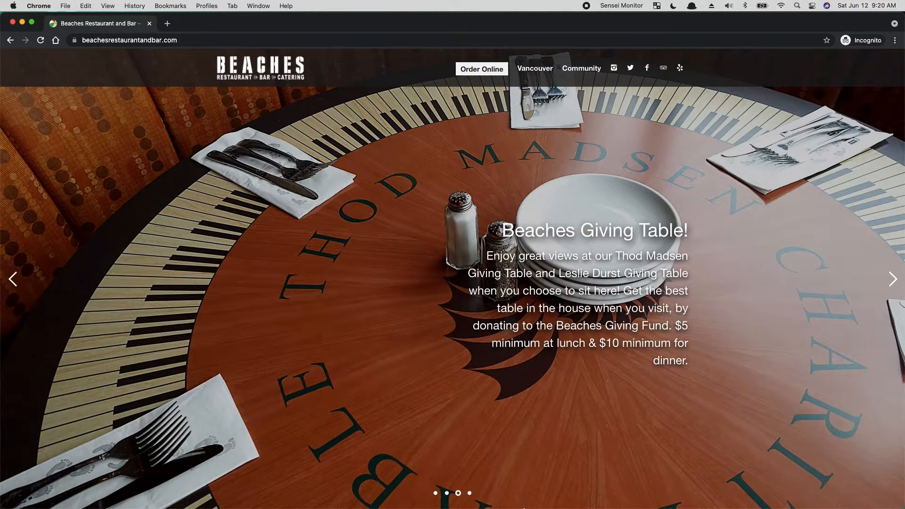
Look through the homepage carousel slides, including the gift card, welcome, Keeping You Safe and Giving Table slides
click(470, 494)
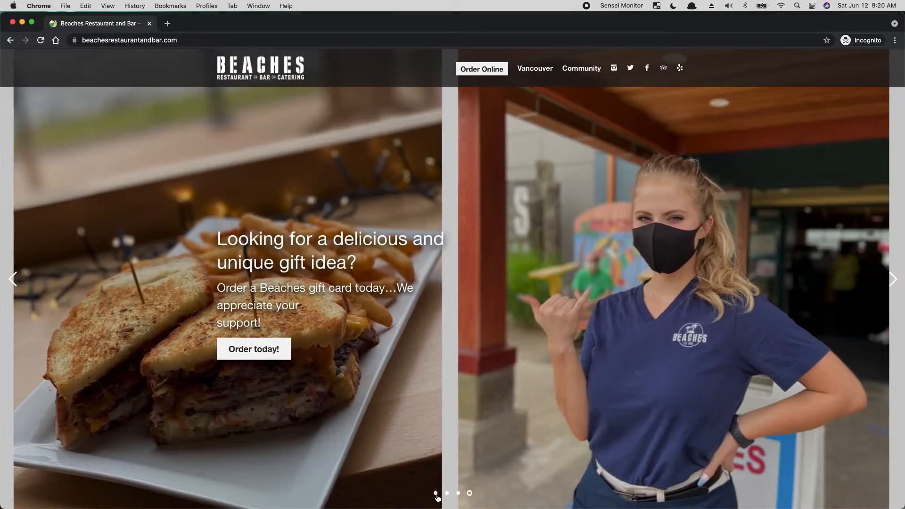
click(436, 493)
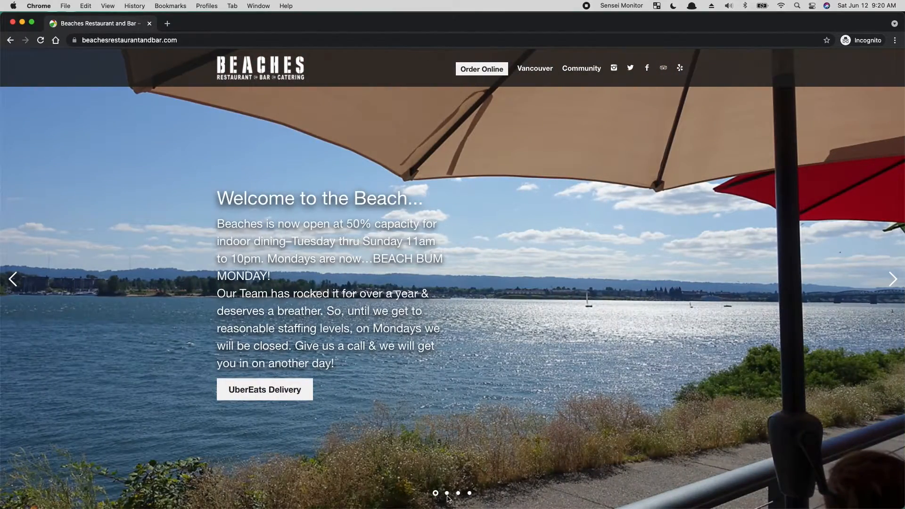
click(447, 495)
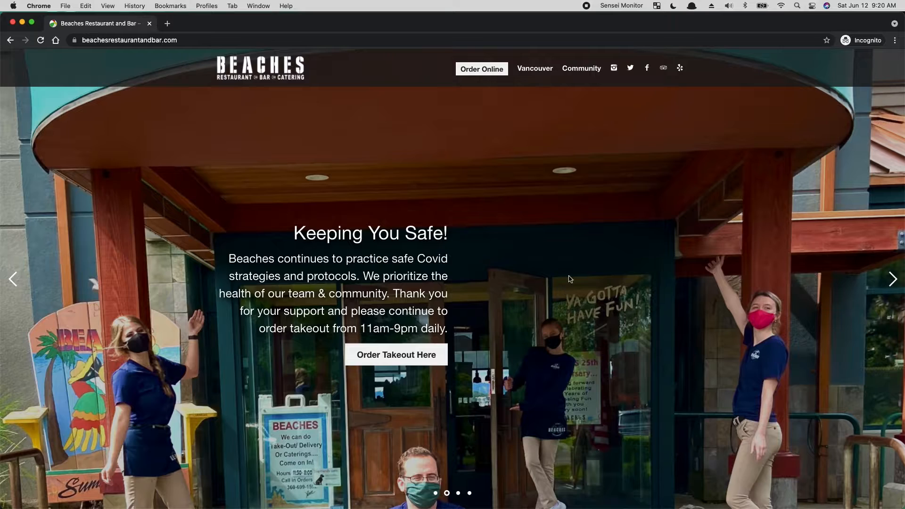
drag(312, 274, 356, 290)
mouse_move(497, 76)
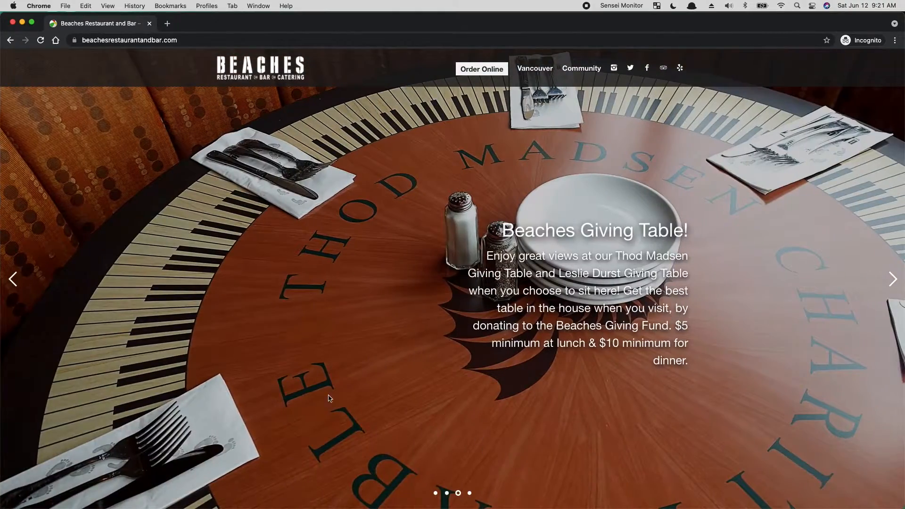
drag(330, 398, 420, 403)
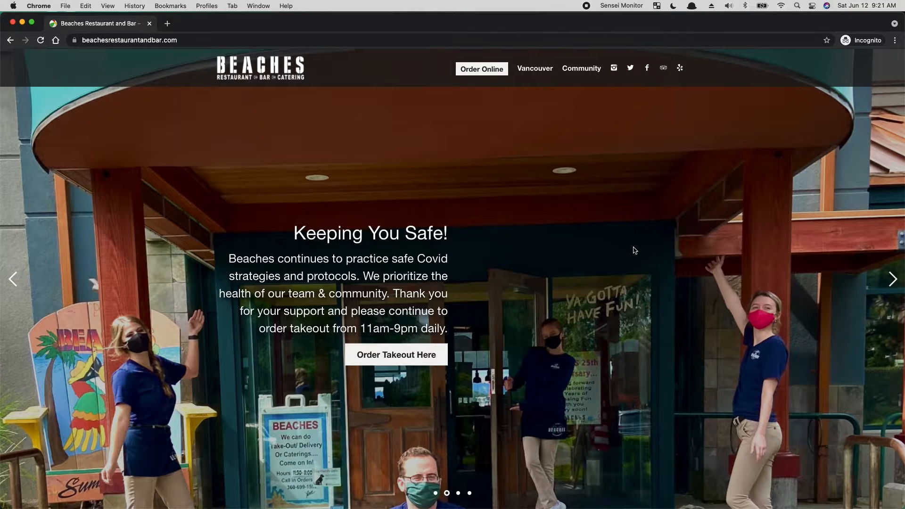
Examine the homepage from the Order Online options down to the footer's Vancouver, Community and social links, and return to the header
scroll(620, 262, down, 1)
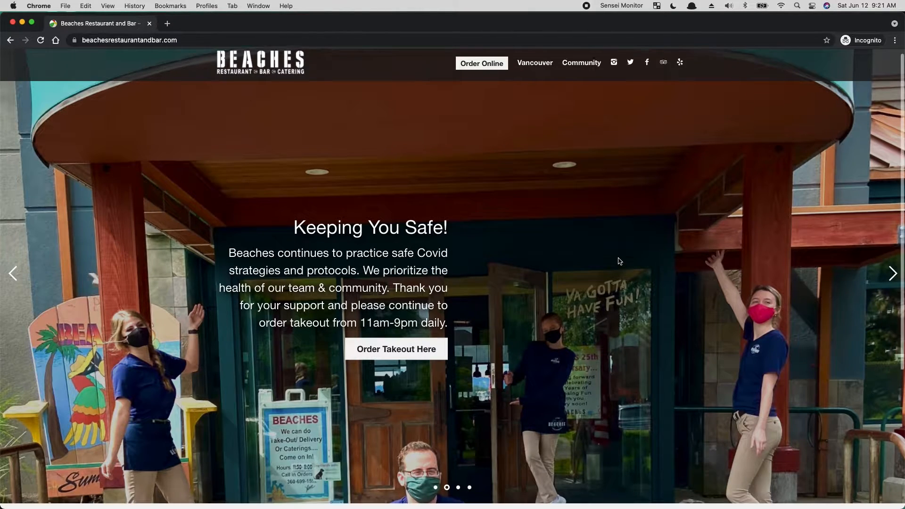
scroll(616, 260, up, 2)
mouse_move(537, 80)
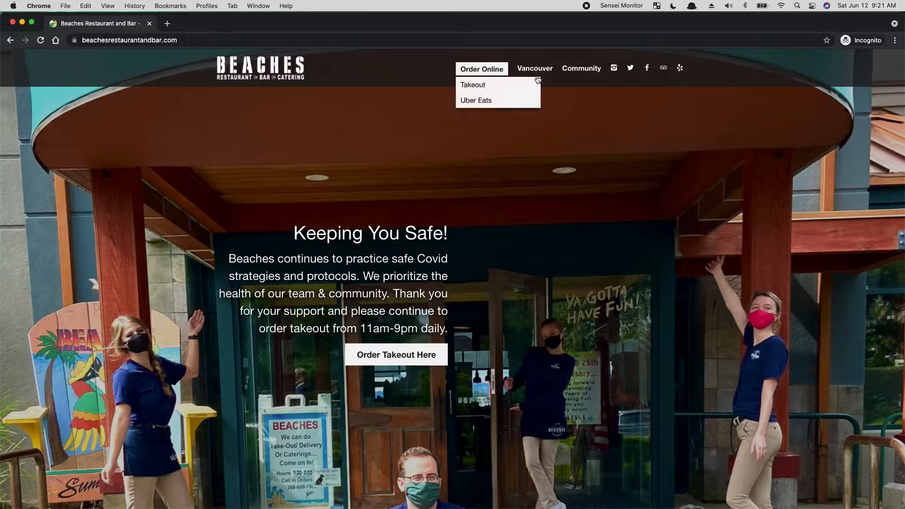
scroll(636, 364, down, 3)
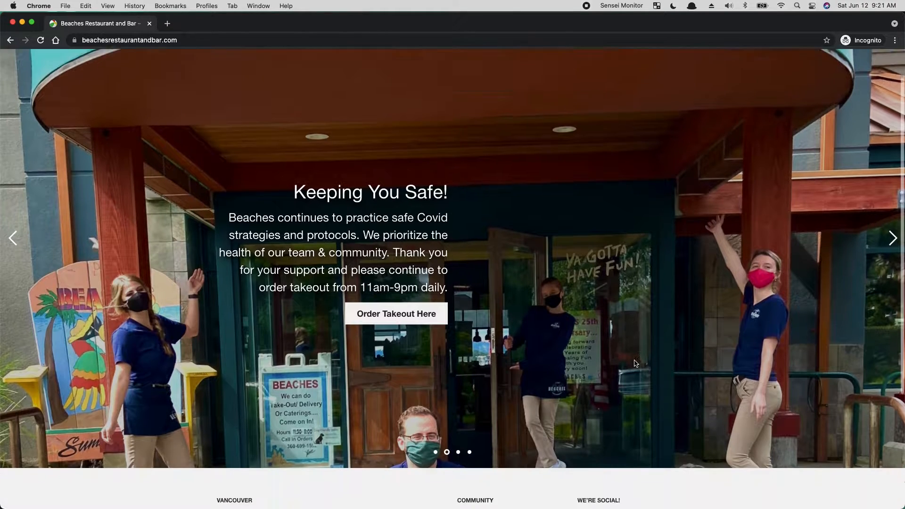
scroll(635, 364, down, 6)
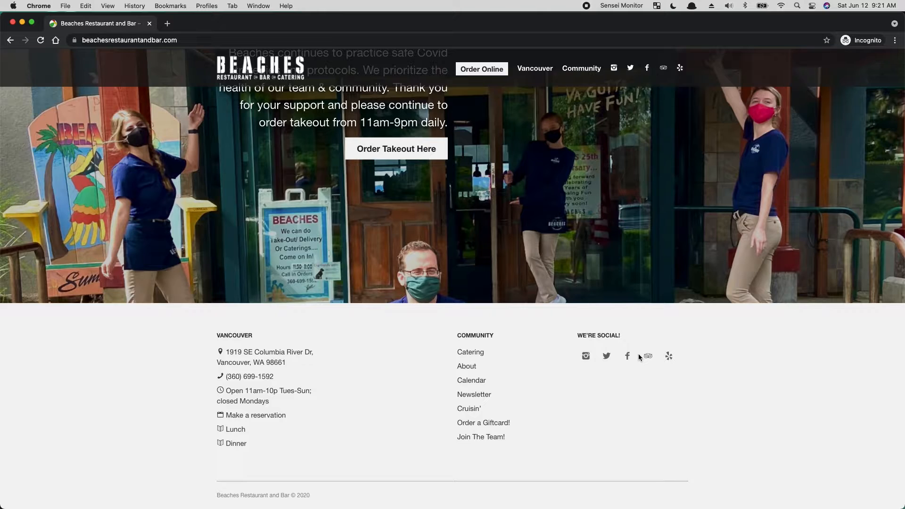
scroll(639, 357, up, 7)
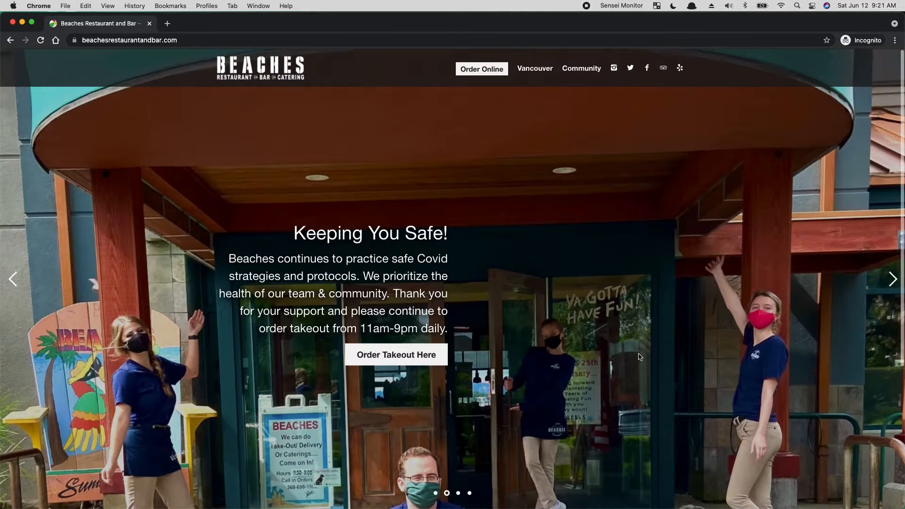
scroll(640, 358, down, 5)
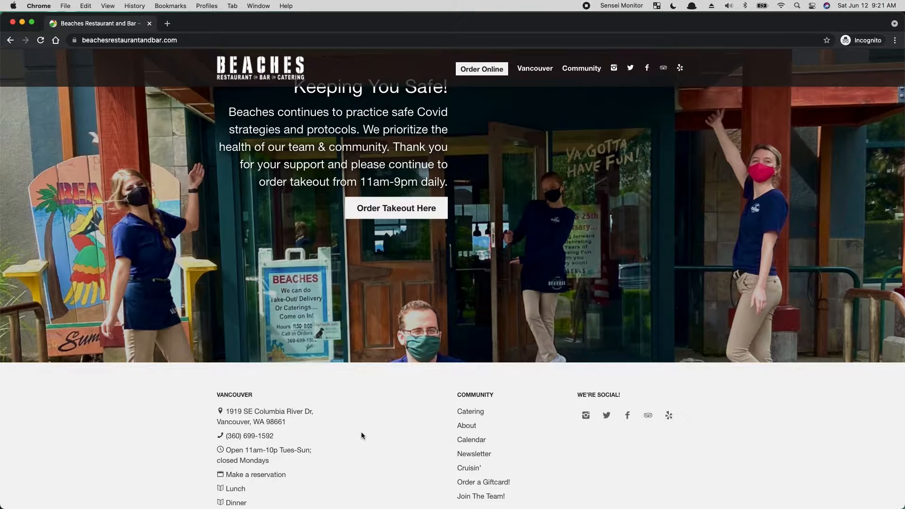
scroll(361, 431, down, 3)
scroll(362, 432, up, 10)
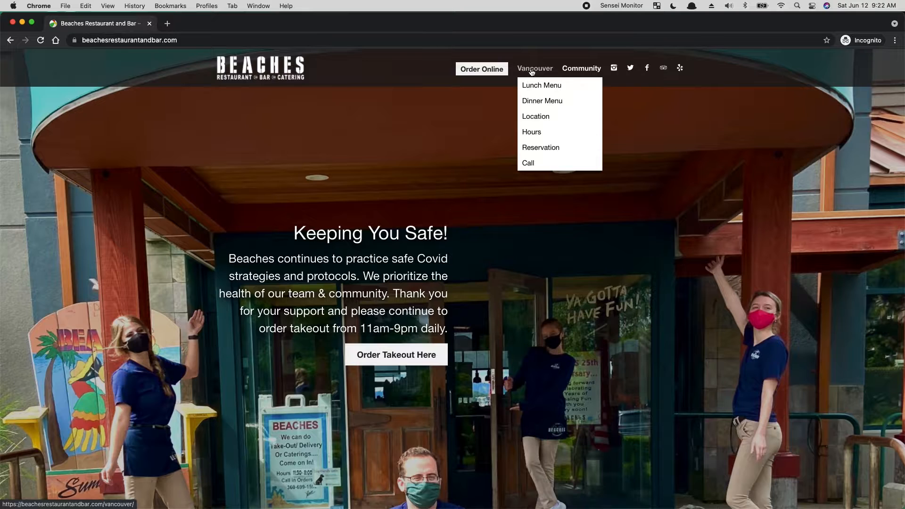
Open the Vancouver lunch menu and read through it from the appetizers to the footer
click(546, 90)
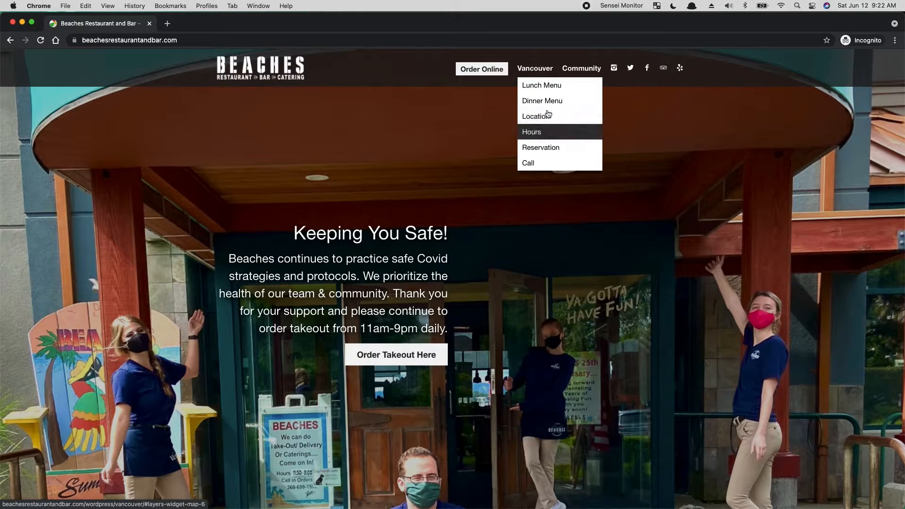
click(556, 90)
scroll(569, 307, down, 10)
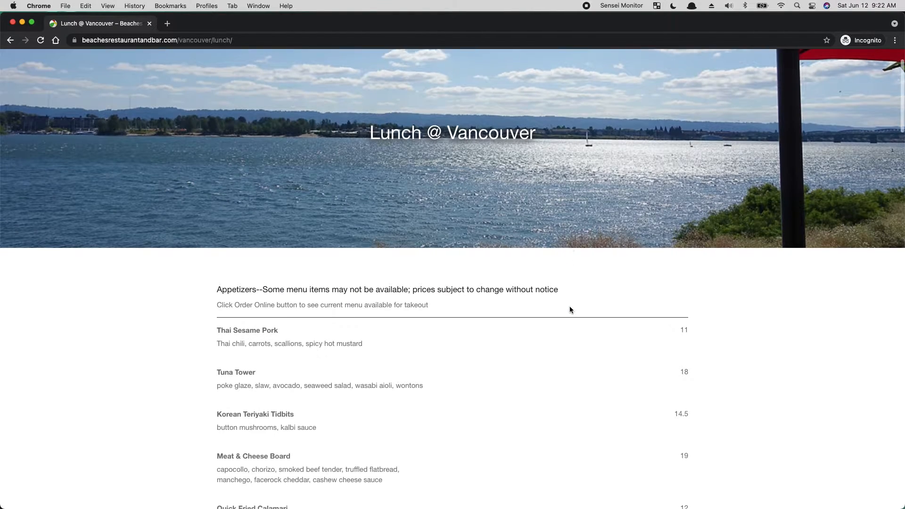
scroll(572, 307, down, 8)
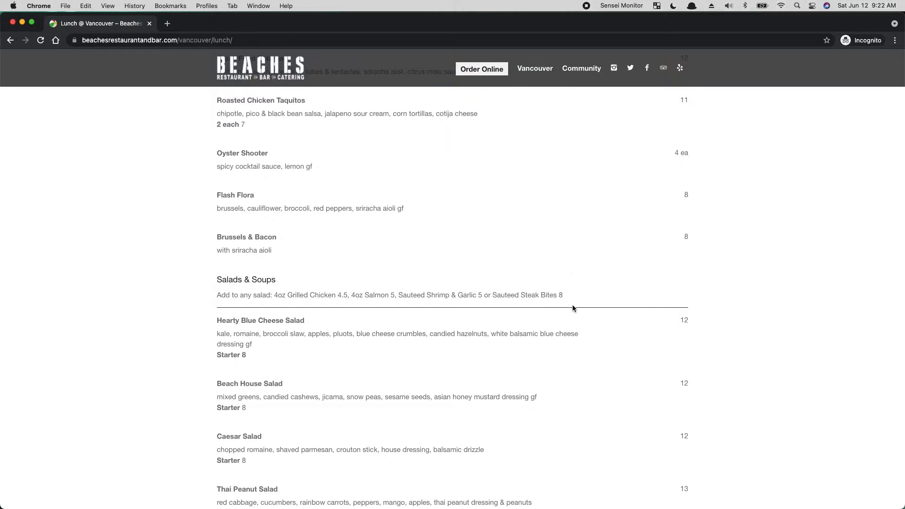
scroll(572, 306, down, 20)
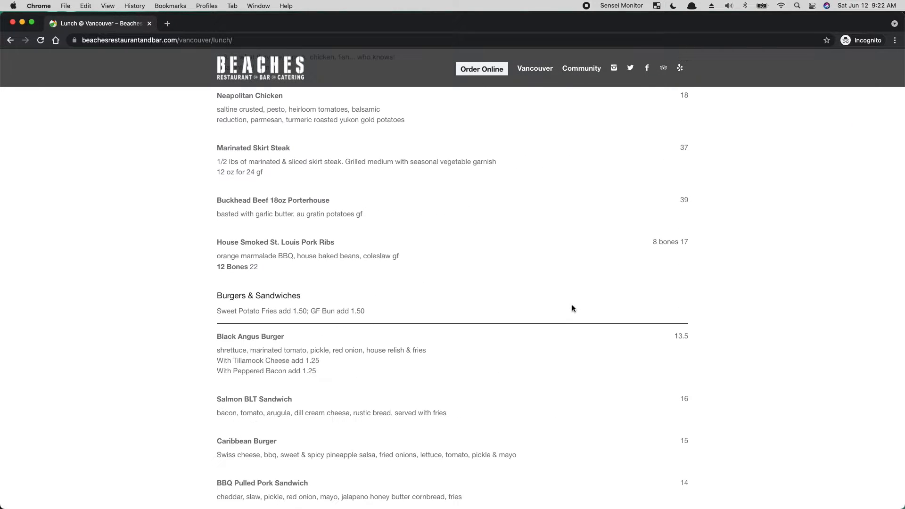
scroll(573, 304, down, 15)
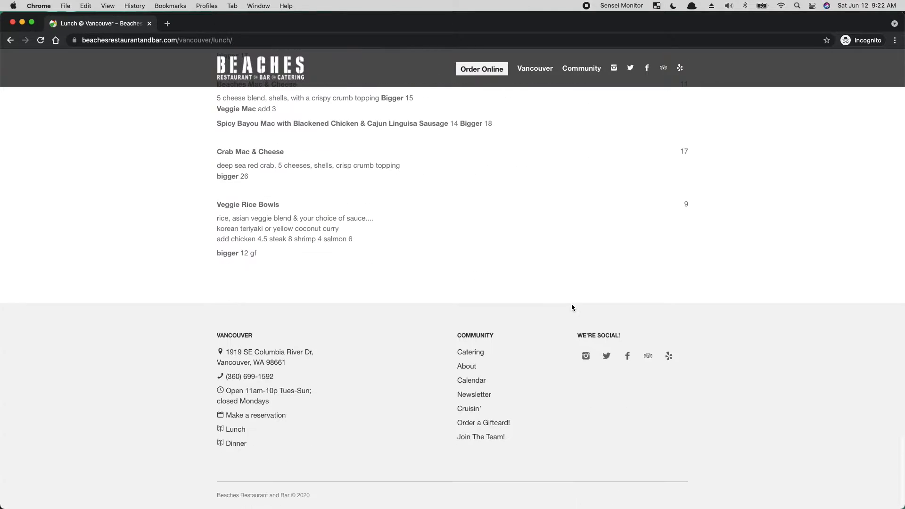
Review the lunch menu from its last dishes back up to the page header, highlighting a block of dishes on the way
scroll(575, 302, up, 6)
drag(528, 296, 292, 243)
drag(496, 265, 224, 103)
scroll(420, 302, up, 4)
click(428, 295)
scroll(429, 295, up, 11)
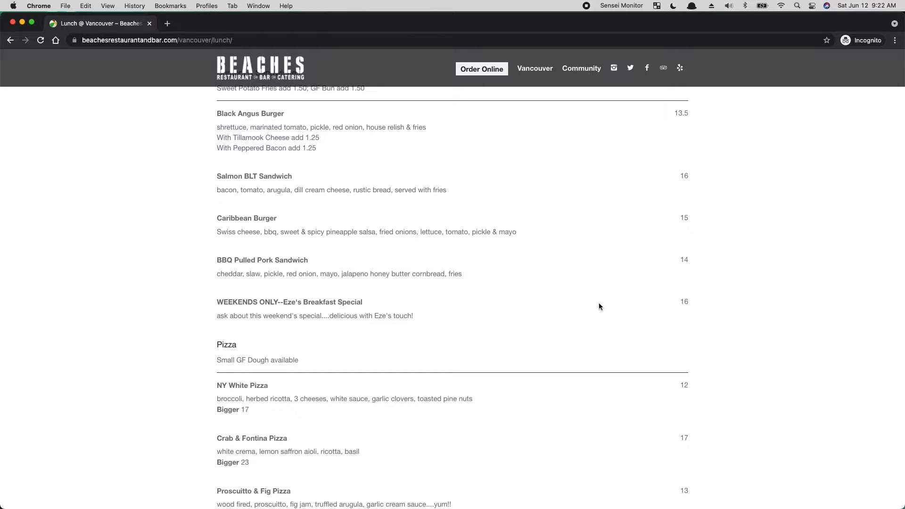
scroll(621, 372, up, 15)
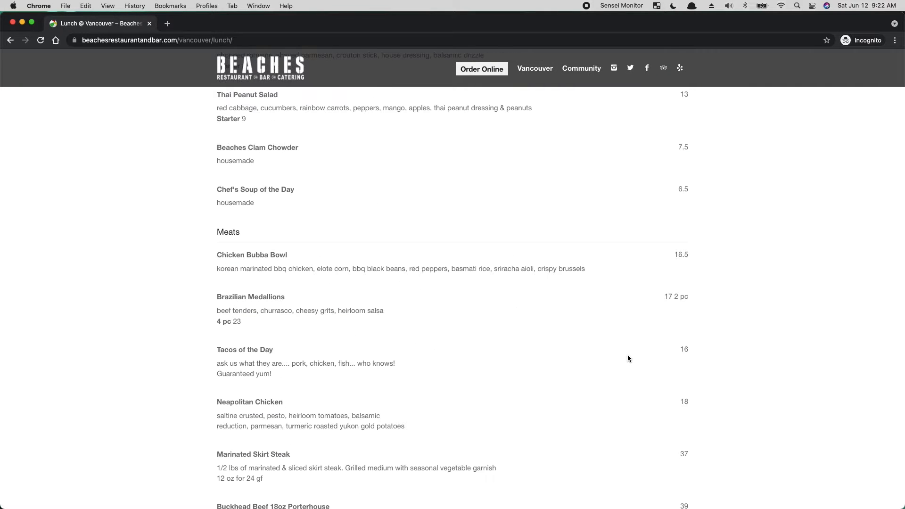
scroll(639, 335, up, 20)
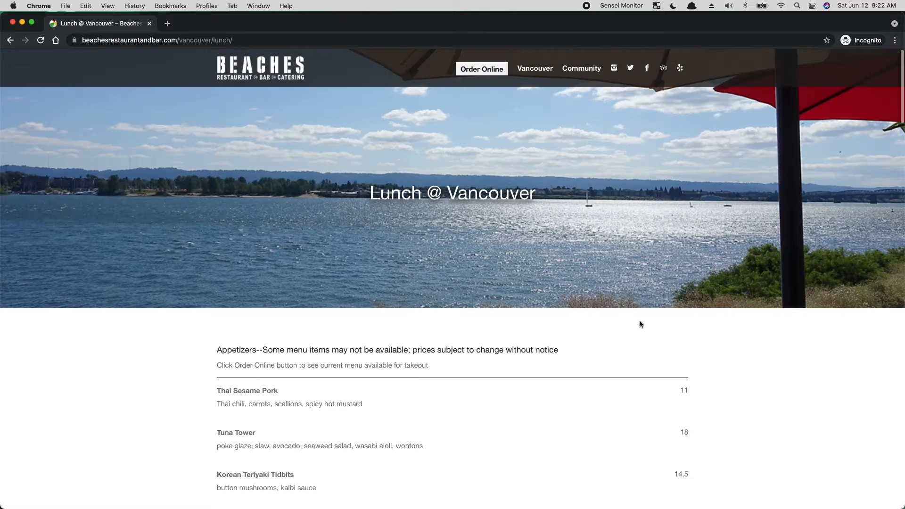
Open the Vancouver dinner menu and read from the appetizers to the Burgers & Sandwiches section
mouse_move(542, 75)
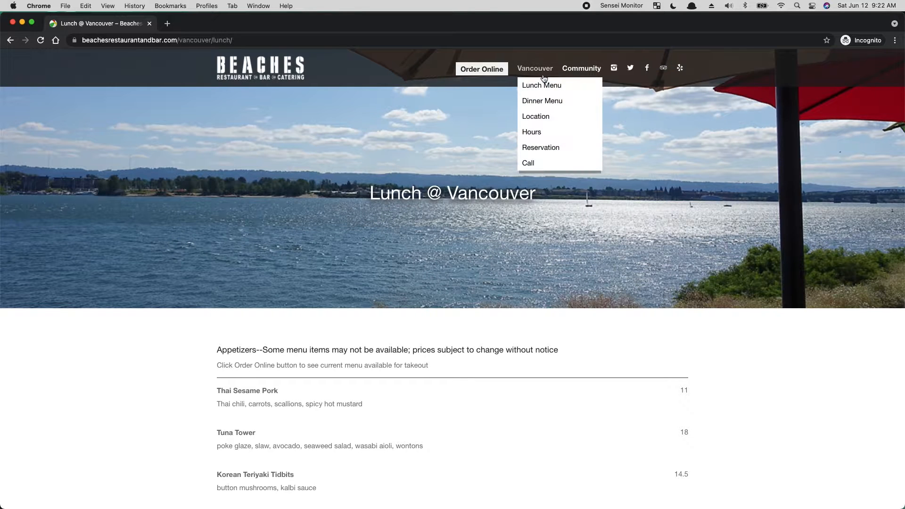
click(558, 100)
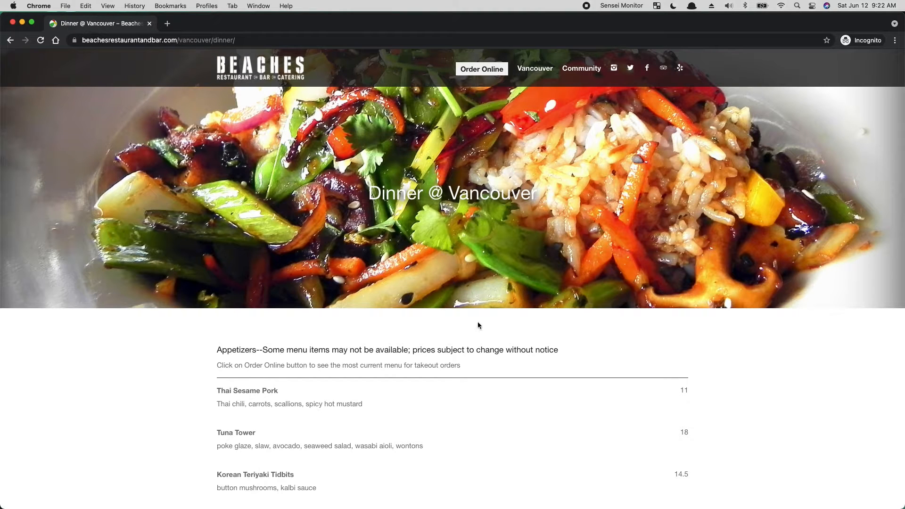
scroll(505, 433, down, 5)
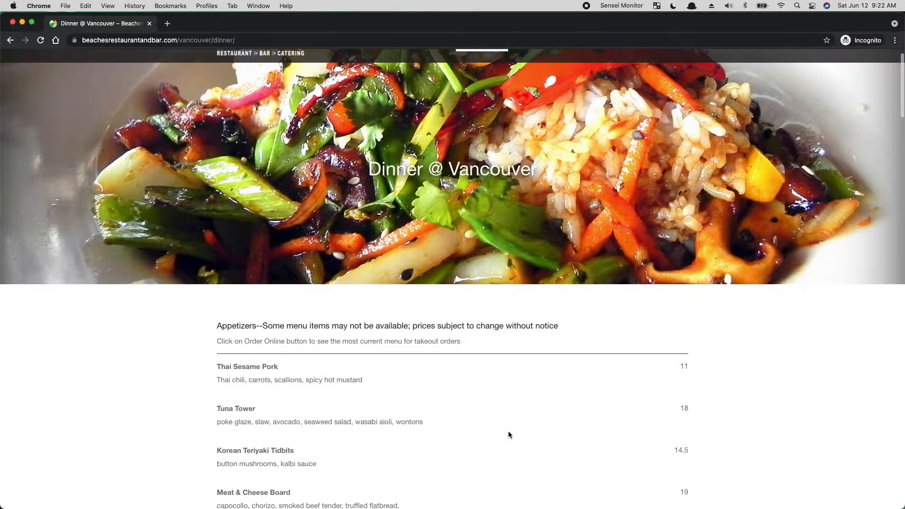
scroll(509, 435, down, 15)
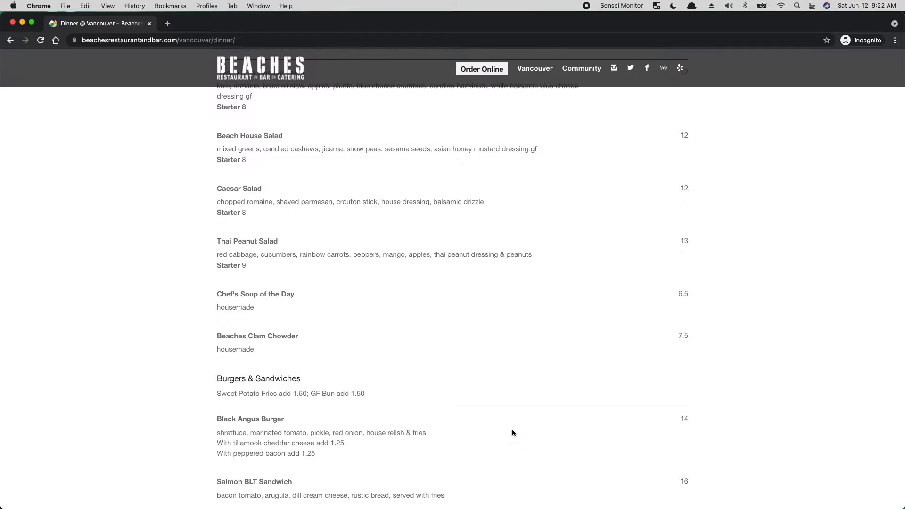
scroll(512, 433, down, 3)
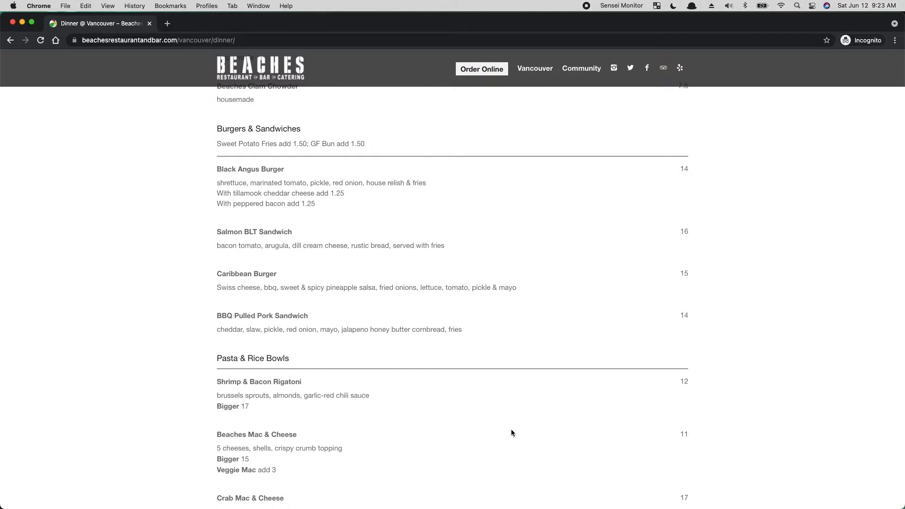
mouse_move(535, 69)
Highlight the dishes in the dinner menu's Pasta & Rice Bowls section, clear the highlight and continue to Meats
scroll(538, 339, down, 3)
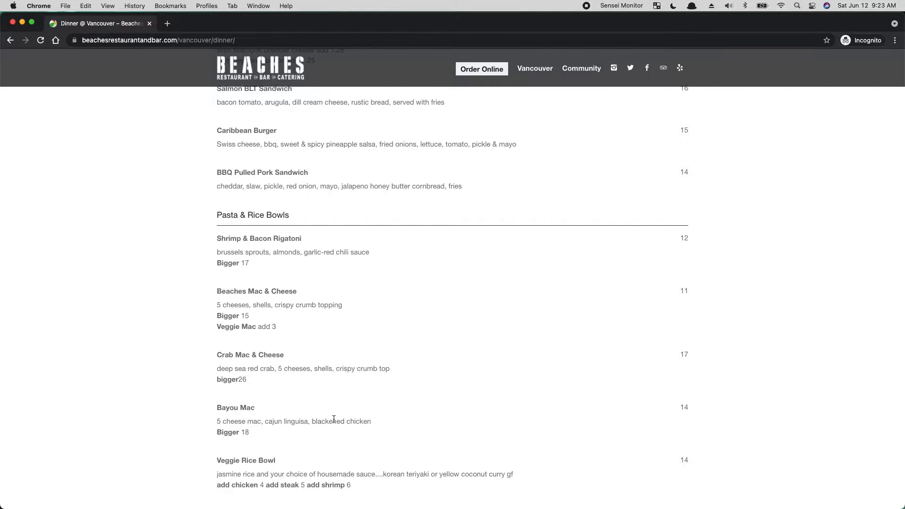
scroll(246, 404, down, 3)
drag(417, 429, 180, 112)
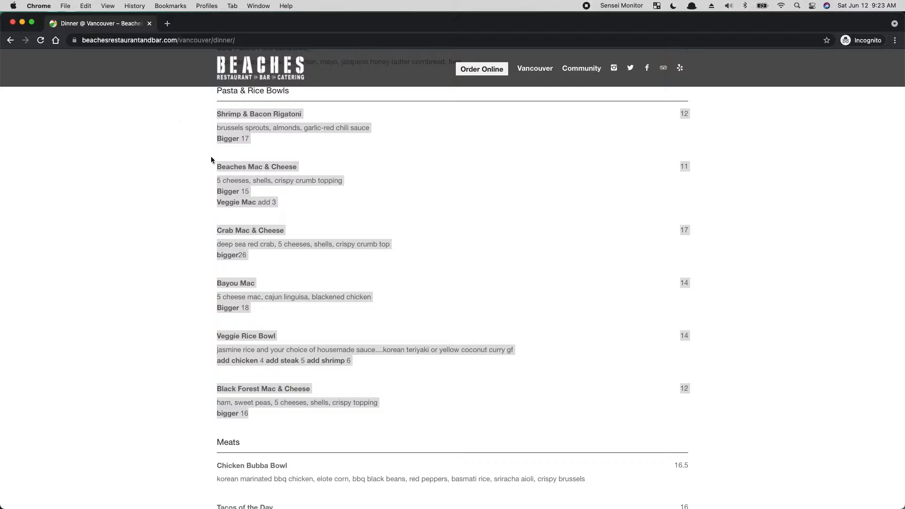
click(477, 276)
scroll(403, 381, down, 1)
scroll(403, 382, down, 2)
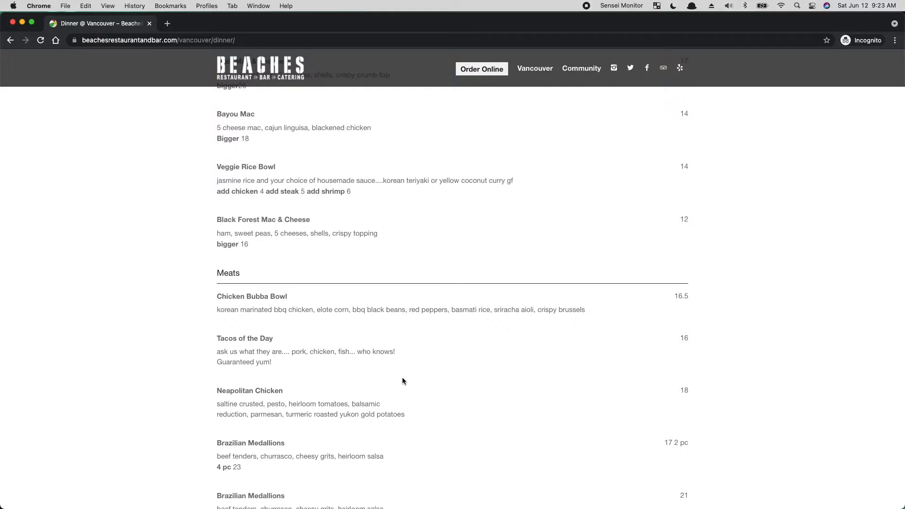
Examine the dinner menu's Meats, Pizza and Fish & Seafood sections, including the end of the page
scroll(399, 380, down, 7)
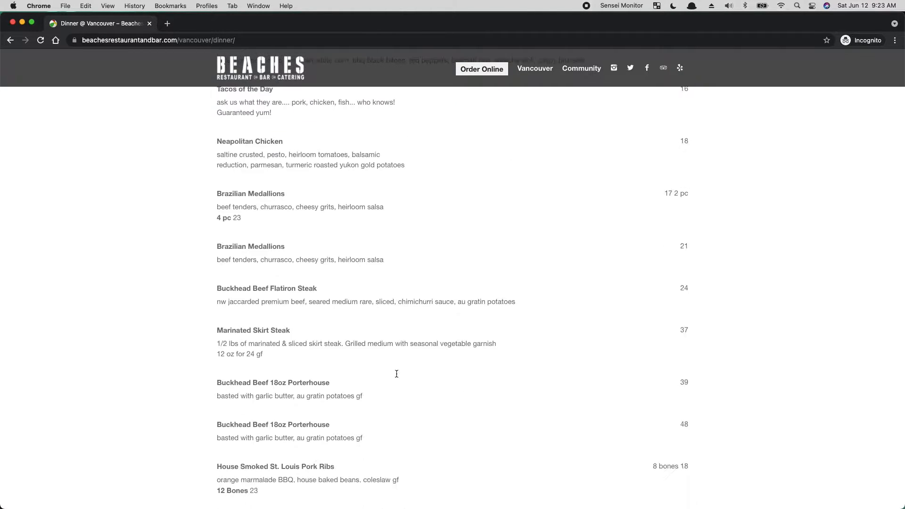
scroll(401, 370, down, 3)
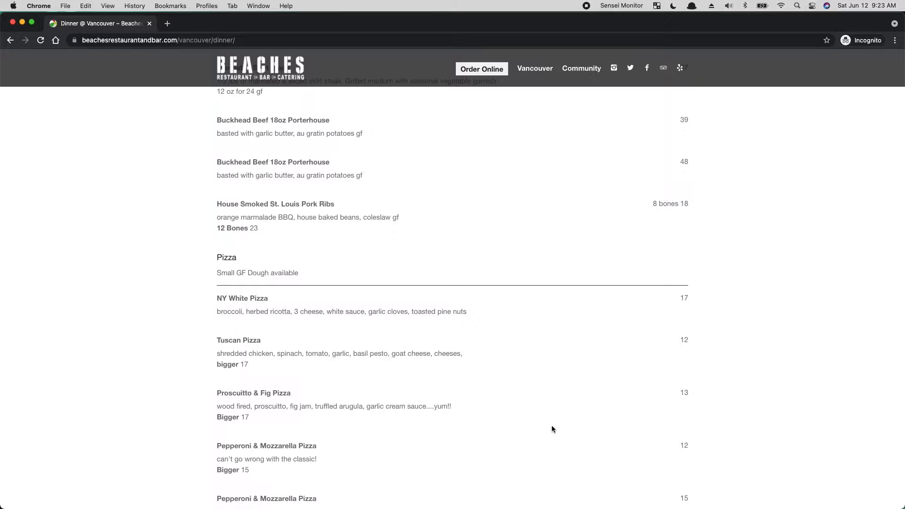
scroll(552, 429, down, 20)
mouse_move(536, 71)
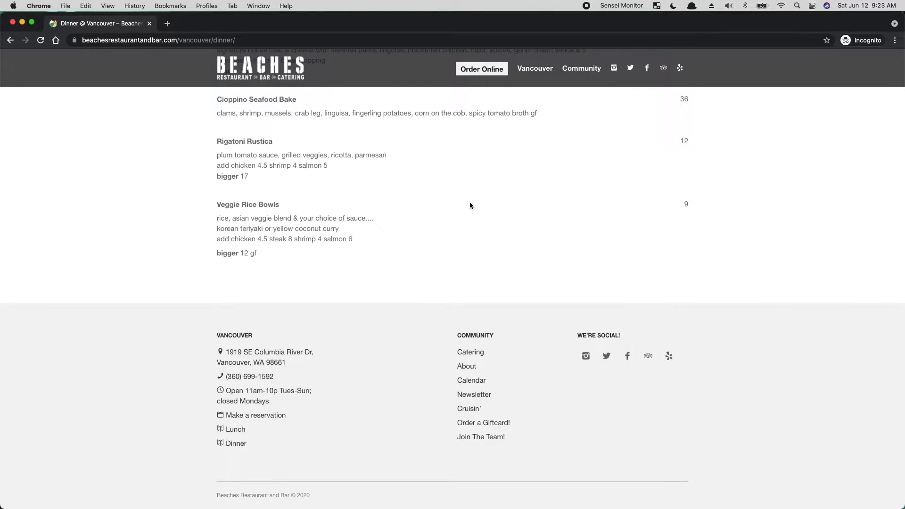
scroll(537, 248, up, 10)
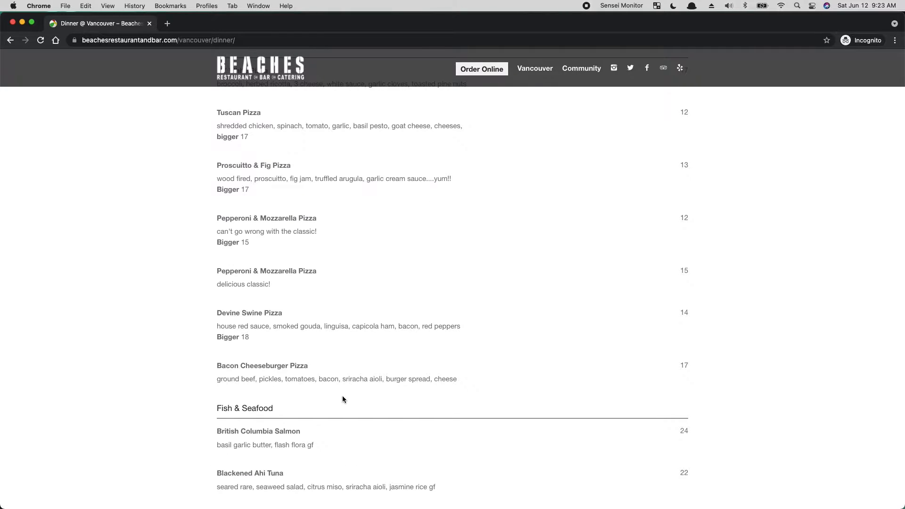
scroll(337, 377, down, 3)
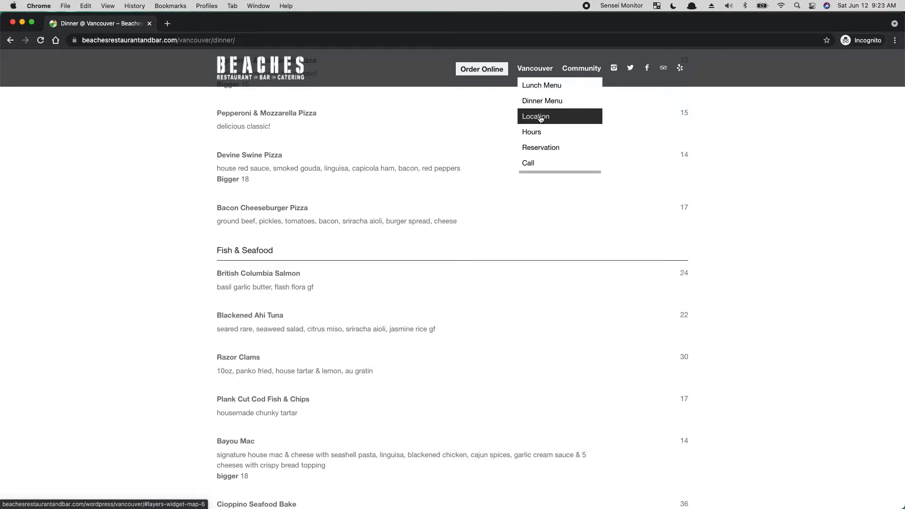
Open the Vancouver Reservation page, highlight its notice about limited reservations and clear the highlight
click(549, 149)
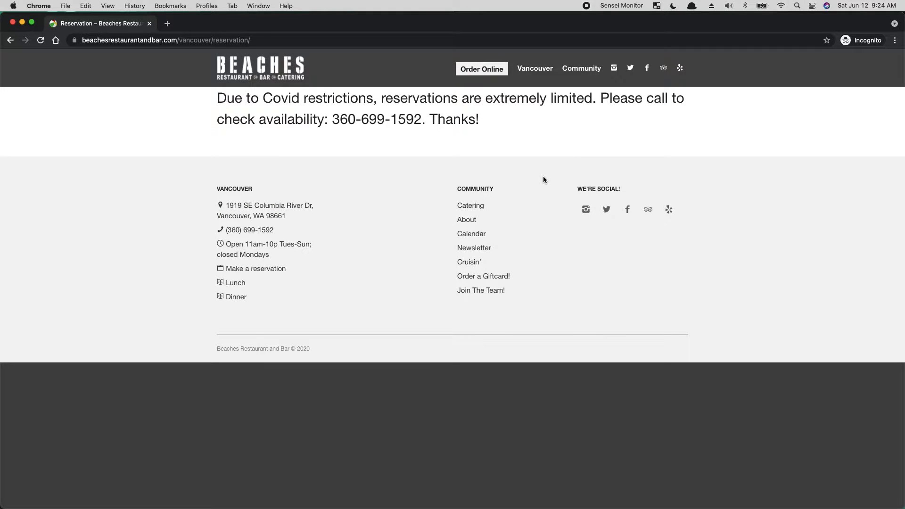
drag(480, 120, 217, 97)
click(609, 125)
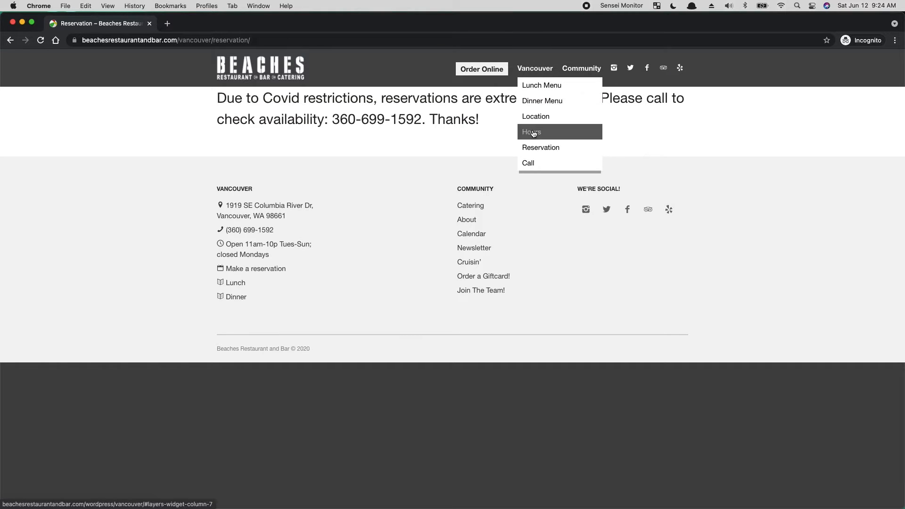
Highlight the notice about limited reservations, then open the Vancouver page through its Call entry
triple_click(572, 136)
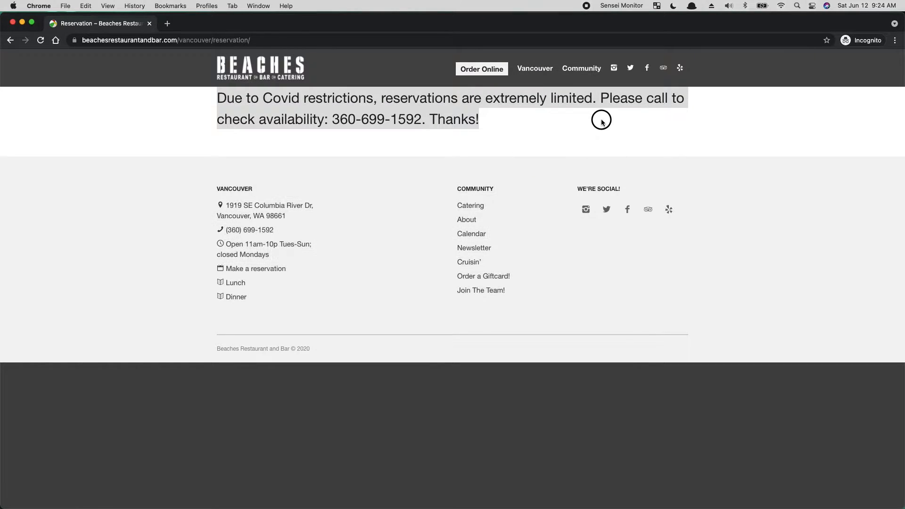
mouse_move(534, 71)
click(542, 163)
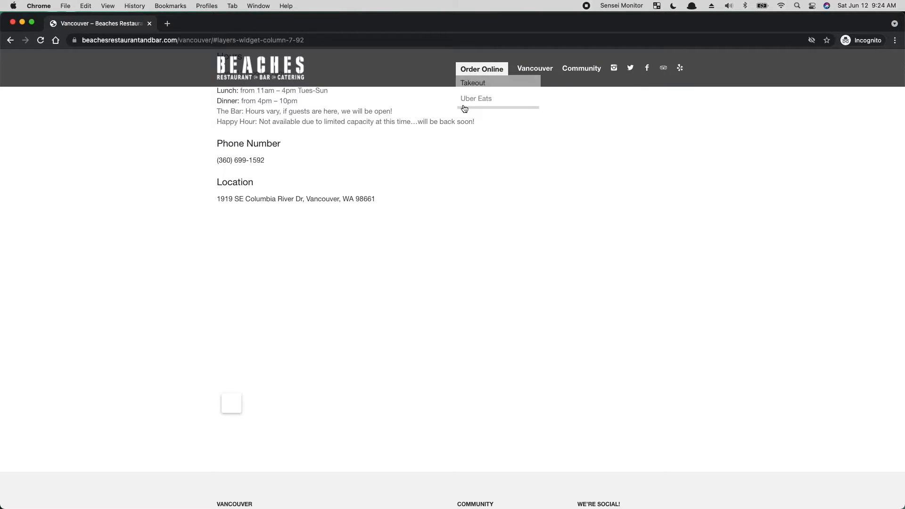
scroll(513, 254, up, 10)
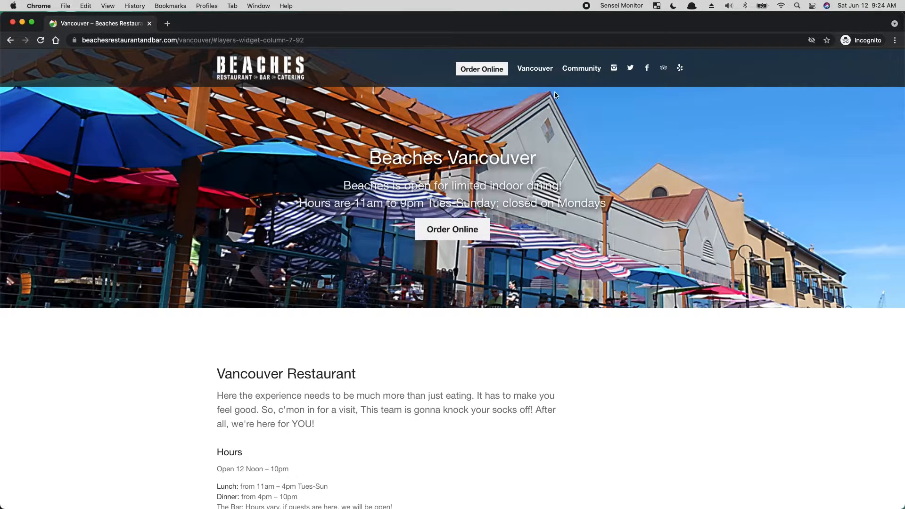
Highlight the Beaches Vancouver banner text and compare it with the hours, phone and location details on the Vancouver page
mouse_move(575, 81)
drag(369, 155, 606, 199)
scroll(610, 351, down, 10)
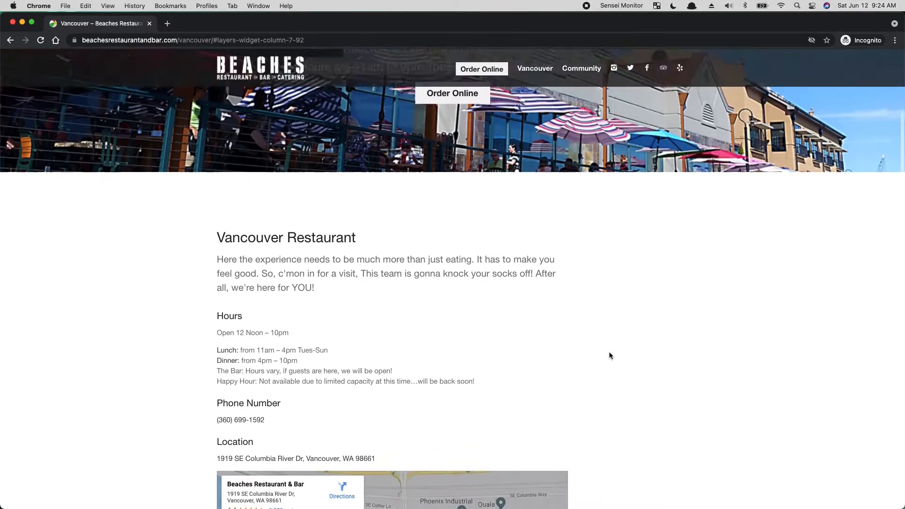
scroll(612, 350, up, 10)
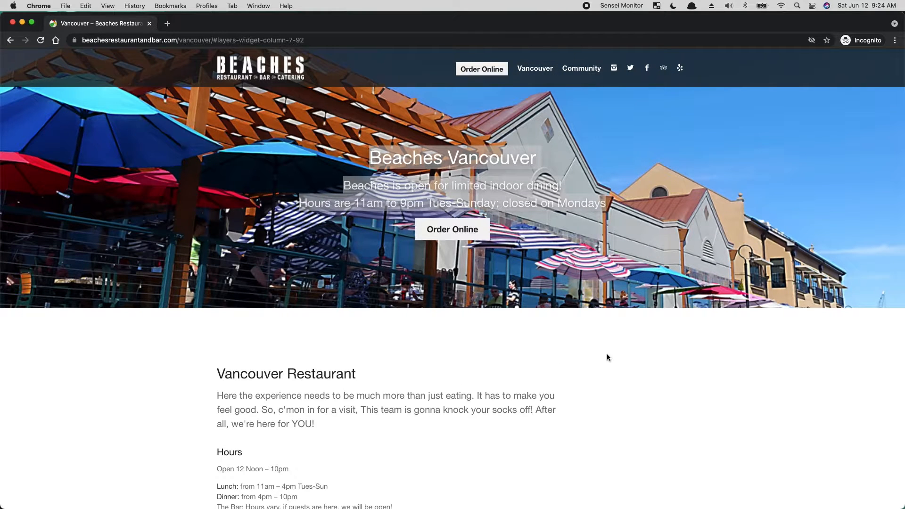
scroll(606, 355, down, 3)
scroll(606, 355, down, 2)
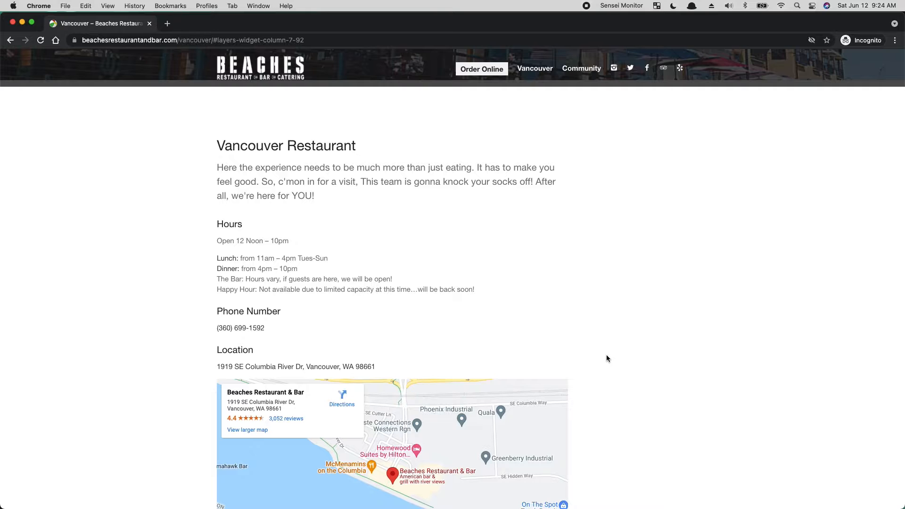
scroll(608, 349, up, 5)
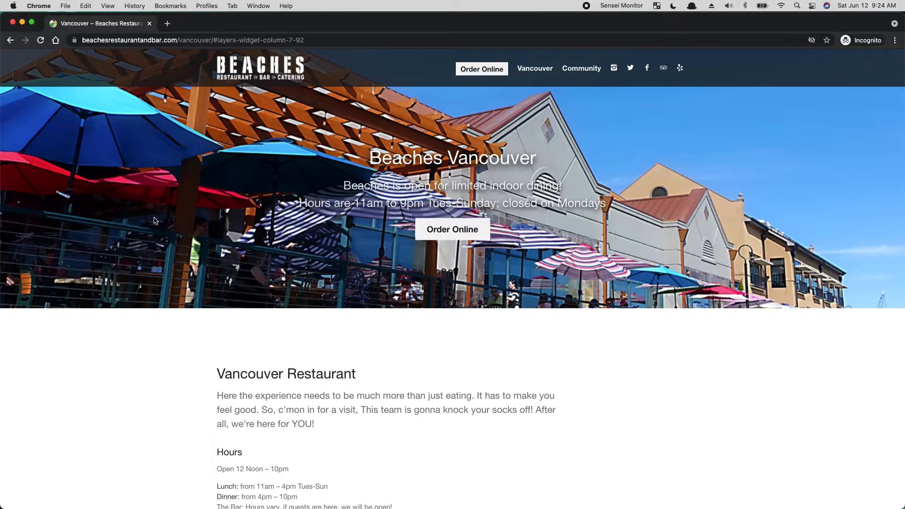
drag(351, 182, 576, 193)
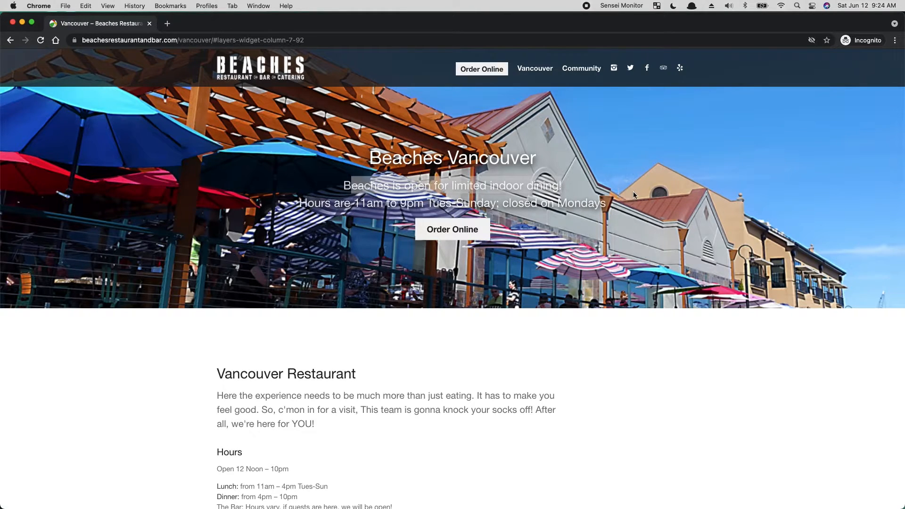
click(639, 145)
Open the Community page and examine its Beaches Giving Fund and Popular events sections
click(575, 68)
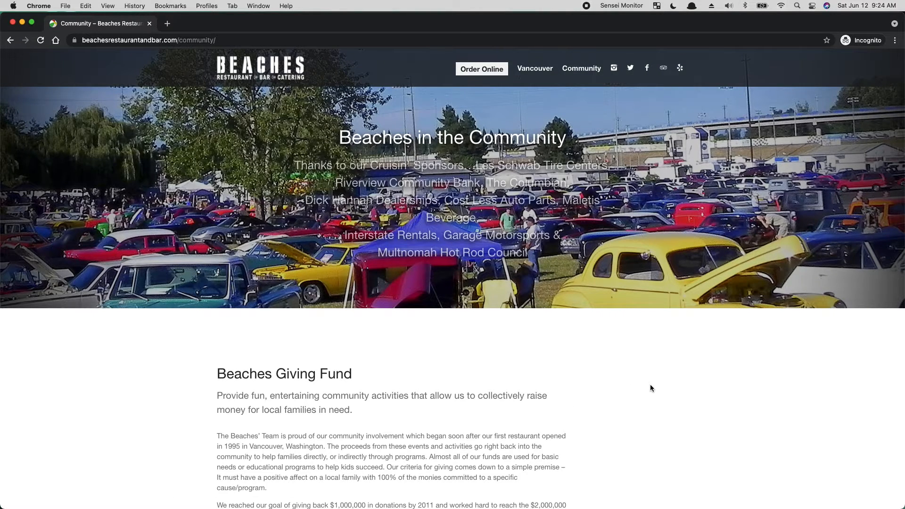
scroll(655, 391, down, 7)
scroll(658, 395, down, 12)
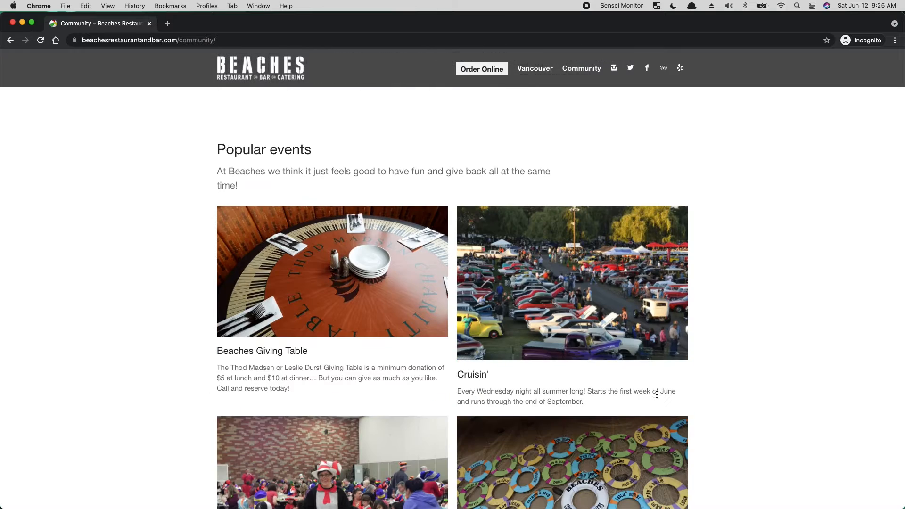
scroll(663, 394, down, 3)
scroll(587, 251, up, 5)
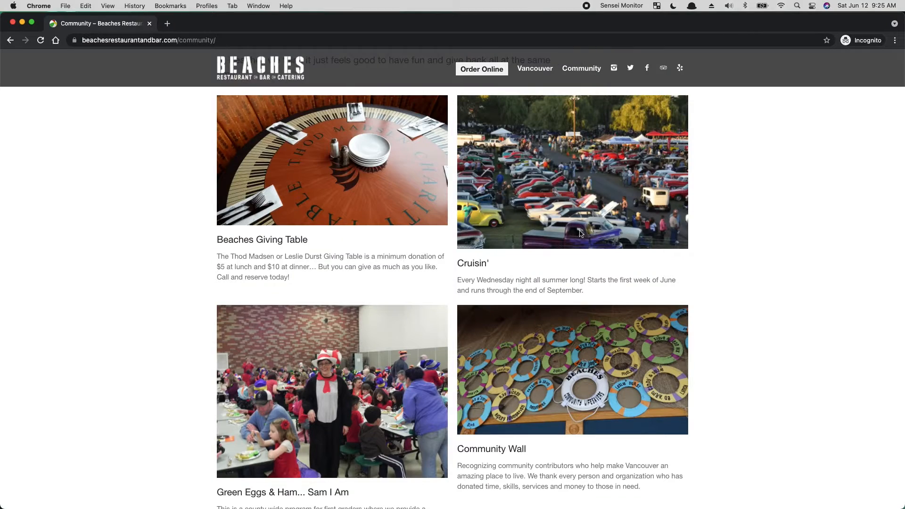
View the Community section's Newsletter sign-up page and its Calendar page
mouse_move(584, 71)
click(584, 98)
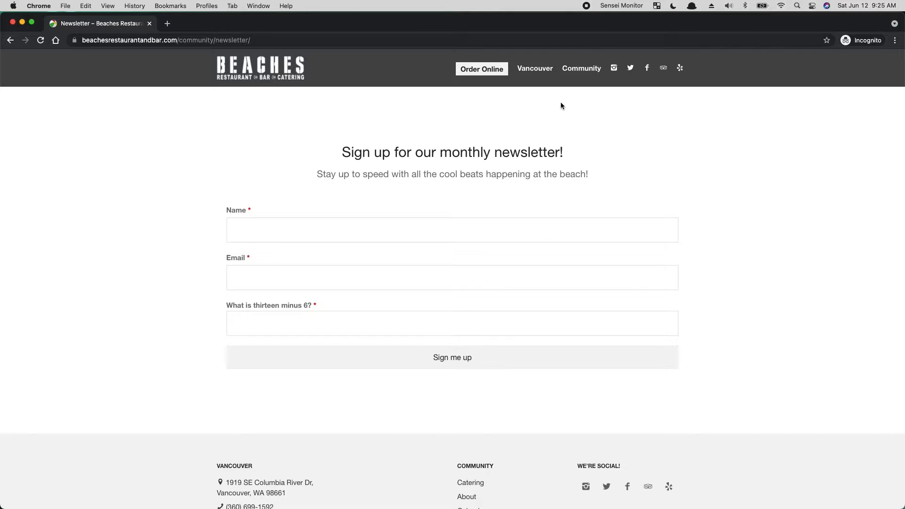
mouse_move(581, 71)
click(584, 117)
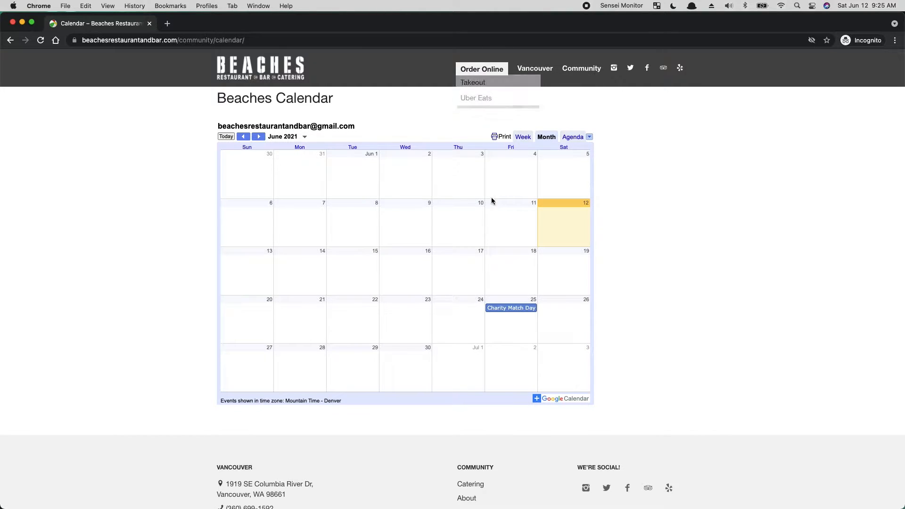
Open the Community section's Cruisin' page and look over its notice and embedded video
mouse_move(582, 70)
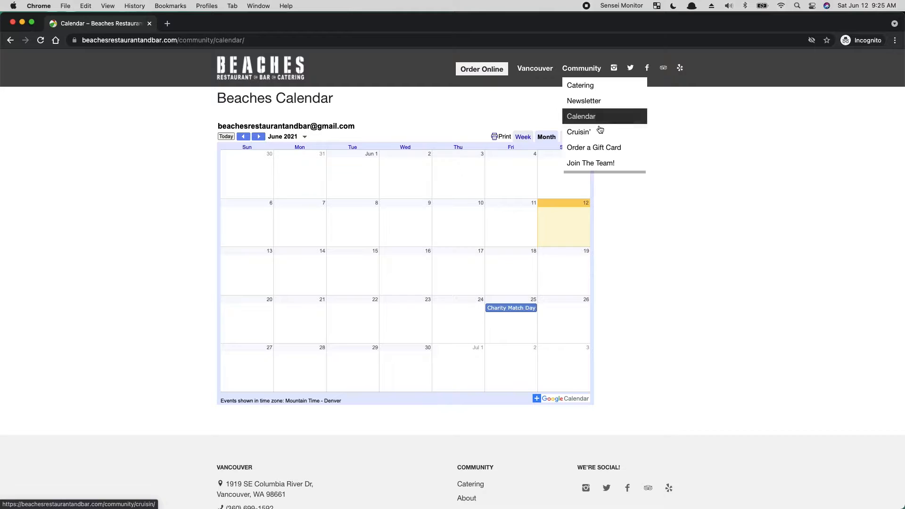
click(591, 132)
scroll(349, 302, down, 12)
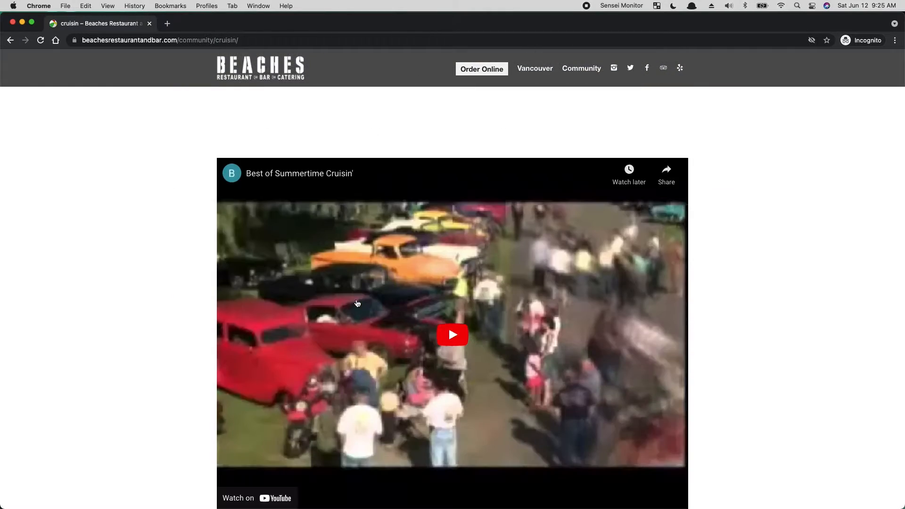
scroll(786, 292, up, 3)
scroll(787, 291, up, 4)
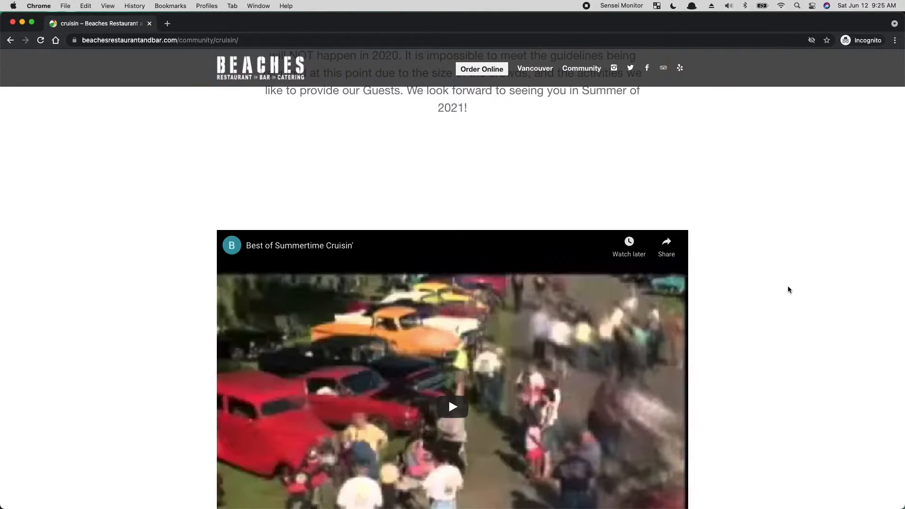
scroll(788, 289, down, 2)
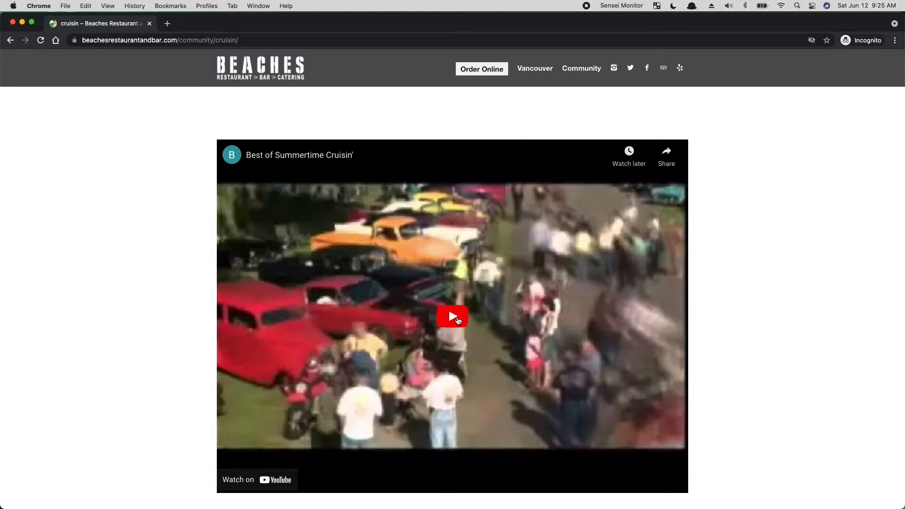
Lower the sound volume, play the Best of Summertime Cruisin' video, skipping ahead to about 0:33, and pause it
key(XF86AudioLowerVolume)
key(XF86AudioLowerVolume)
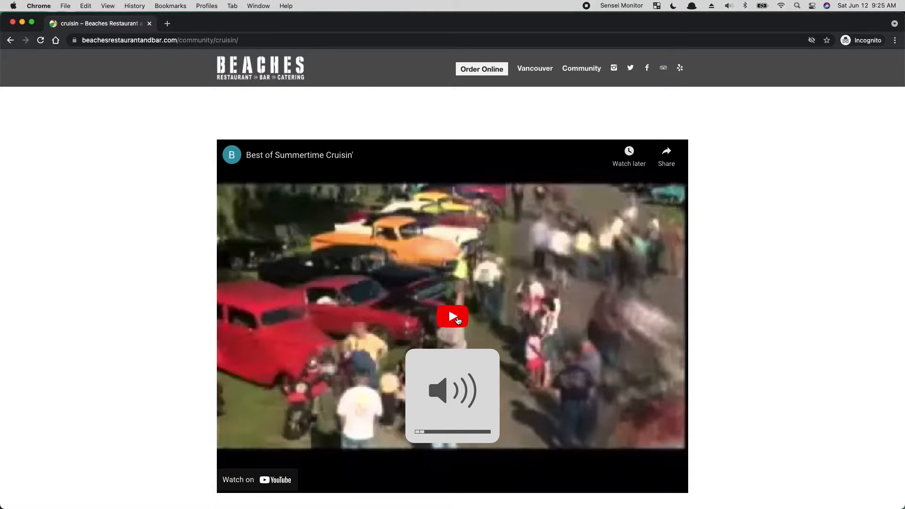
click(458, 321)
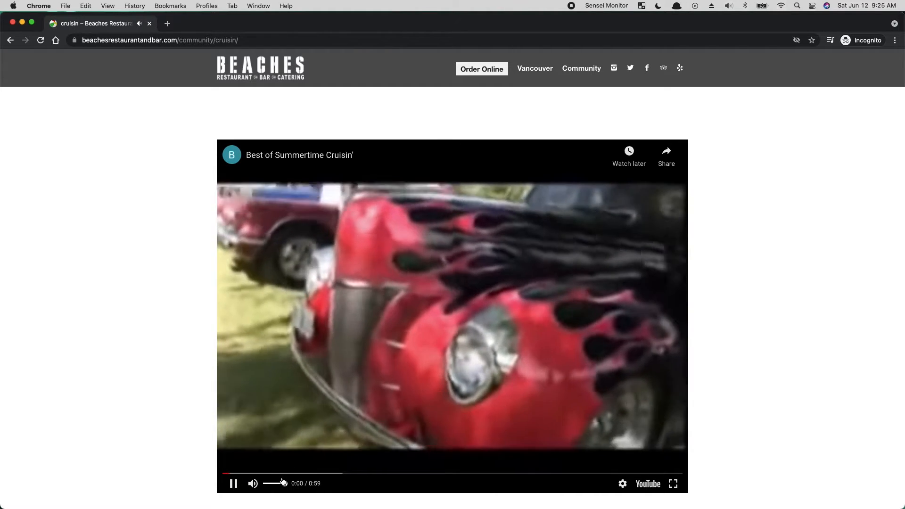
click(305, 474)
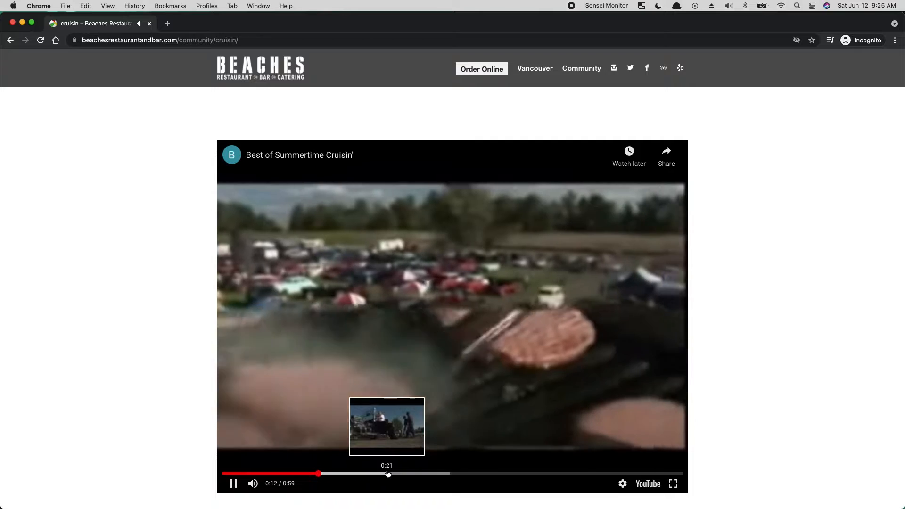
click(387, 474)
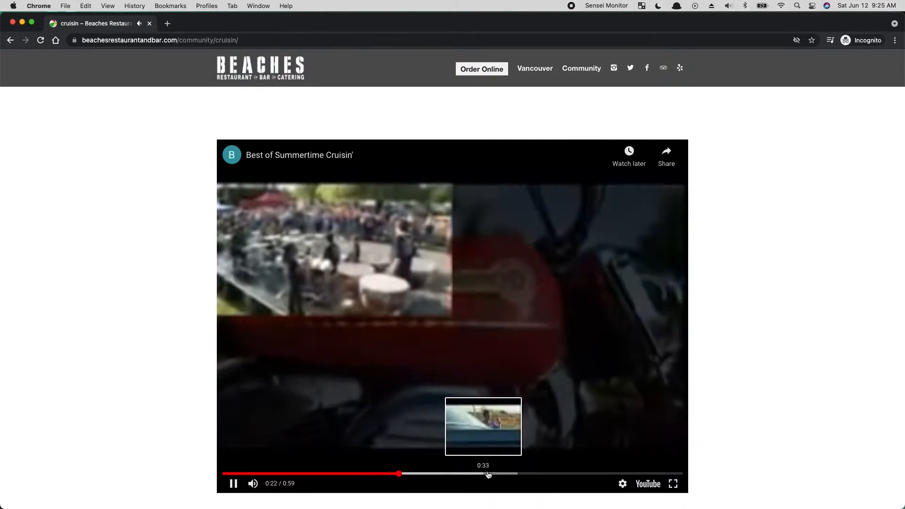
click(489, 474)
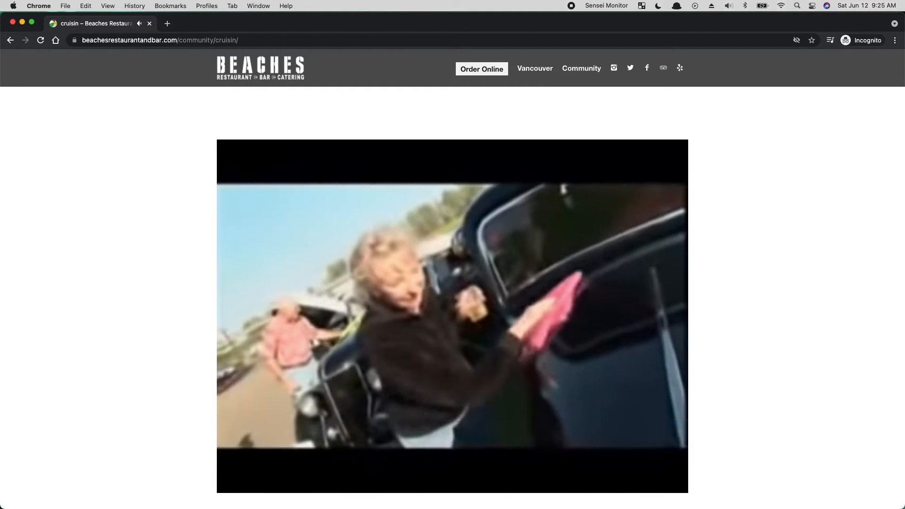
click(491, 321)
Examine the Cruisin' page from its footer back up to the participants' notice and sponsor banner
scroll(674, 389, down, 3)
scroll(675, 386, down, 2)
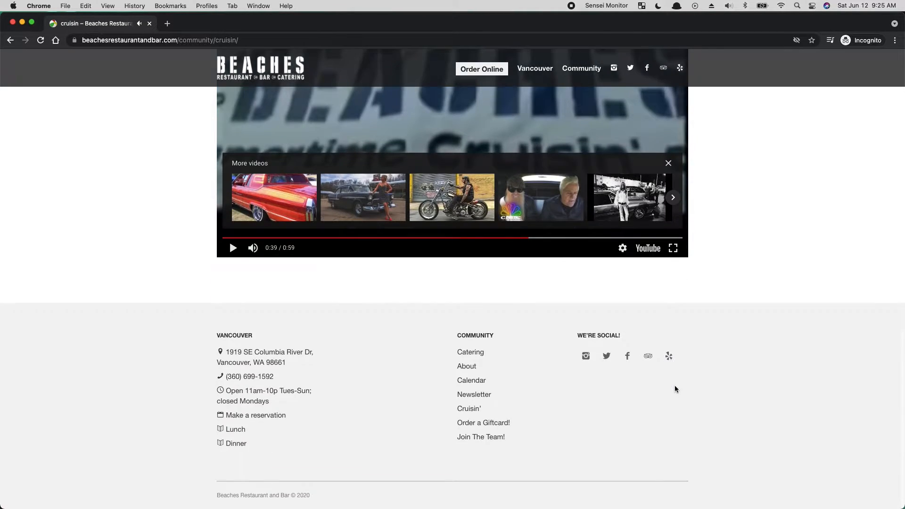
scroll(675, 386, up, 6)
scroll(455, 413, up, 5)
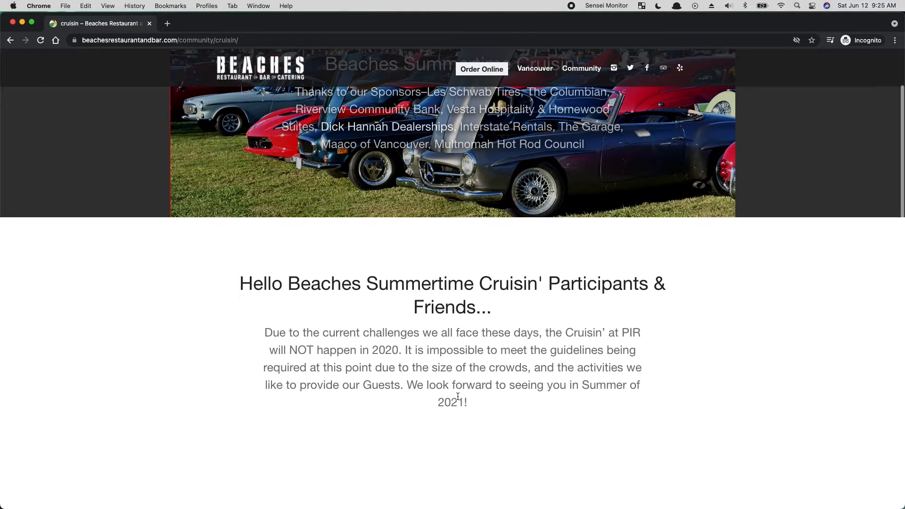
scroll(462, 399, up, 2)
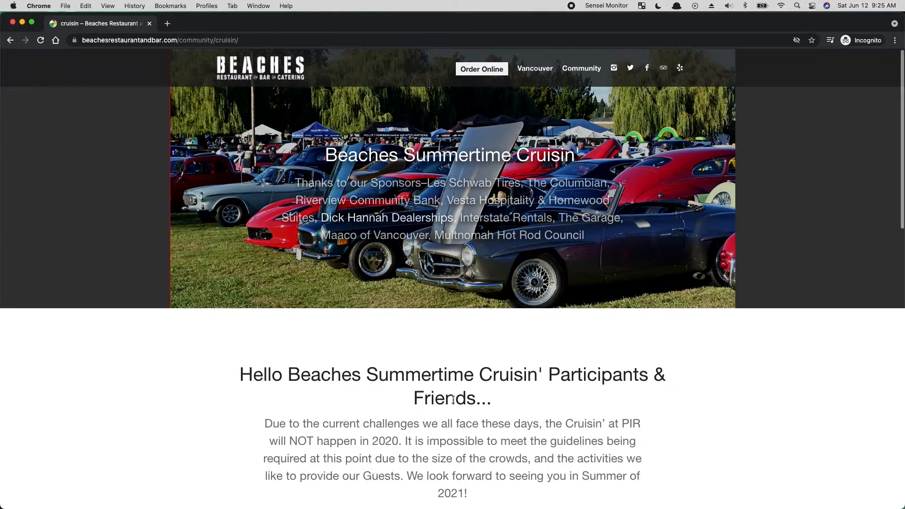
Open the Order a Gift Card page and examine its order form and gift card balance section
mouse_move(584, 75)
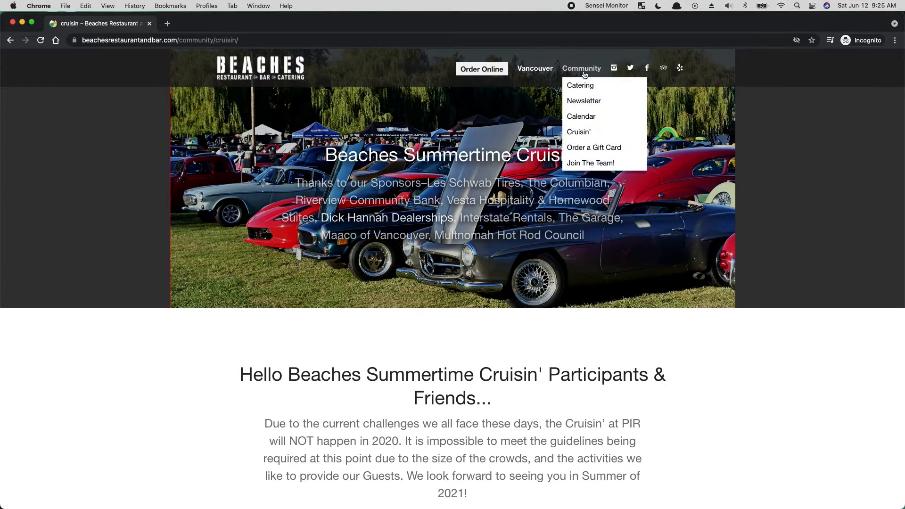
click(579, 149)
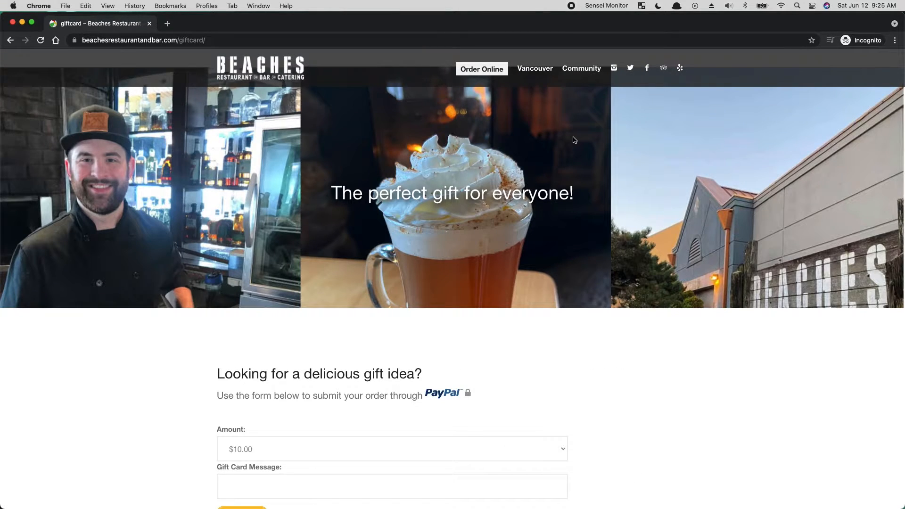
mouse_move(582, 70)
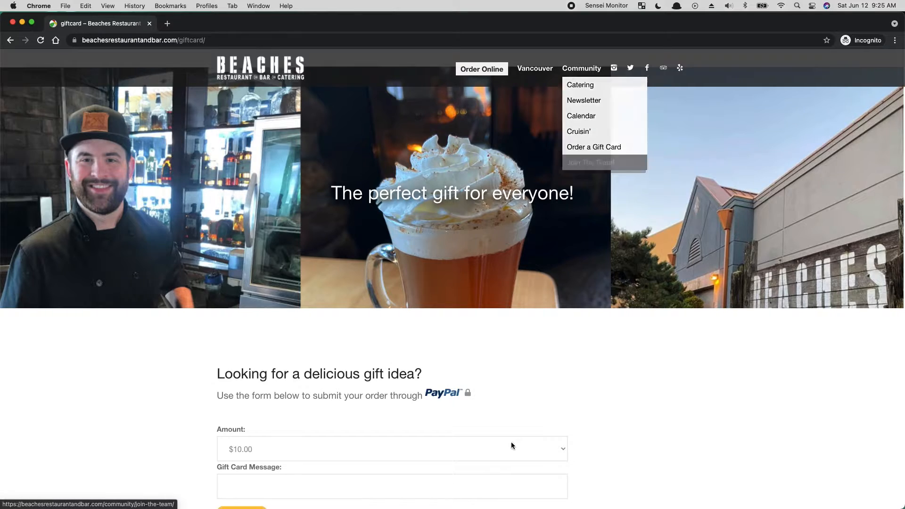
scroll(557, 408, down, 6)
scroll(556, 408, up, 6)
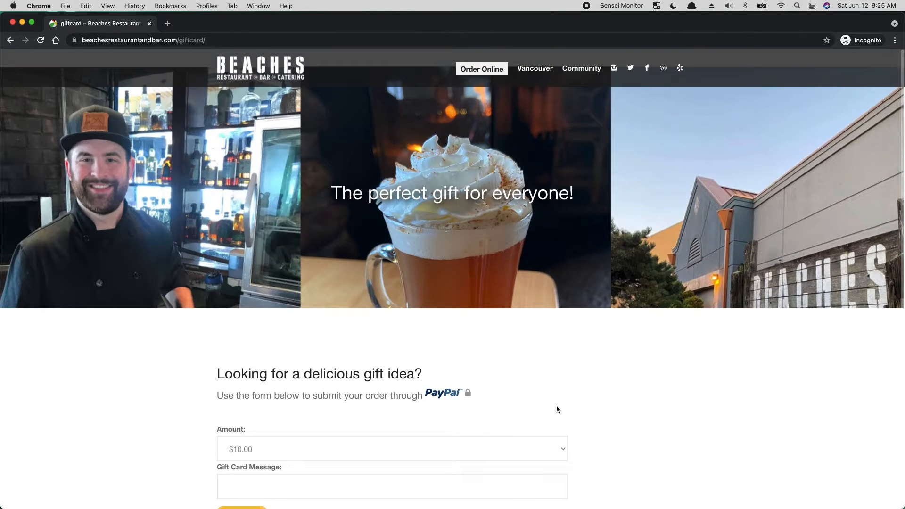
scroll(554, 410, down, 6)
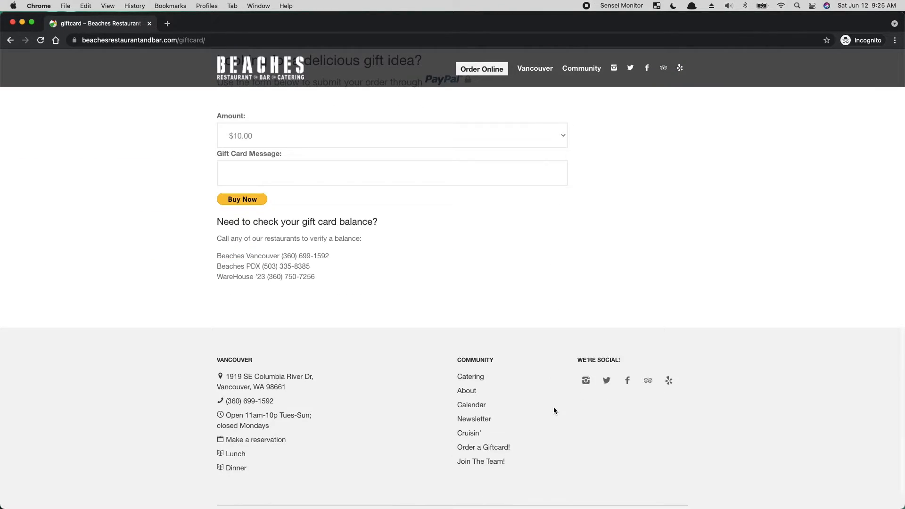
scroll(553, 411, up, 5)
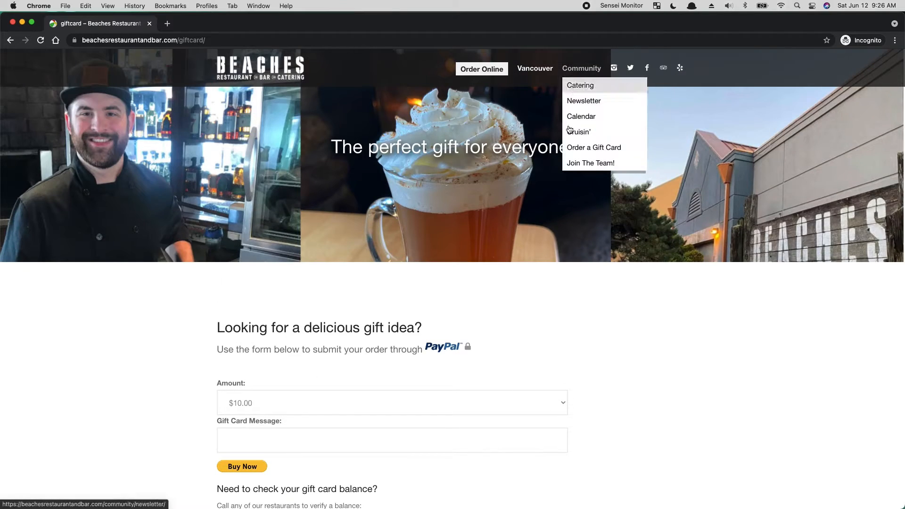
Open the Join The Team! page, look over its application download section and return to the homepage
click(570, 163)
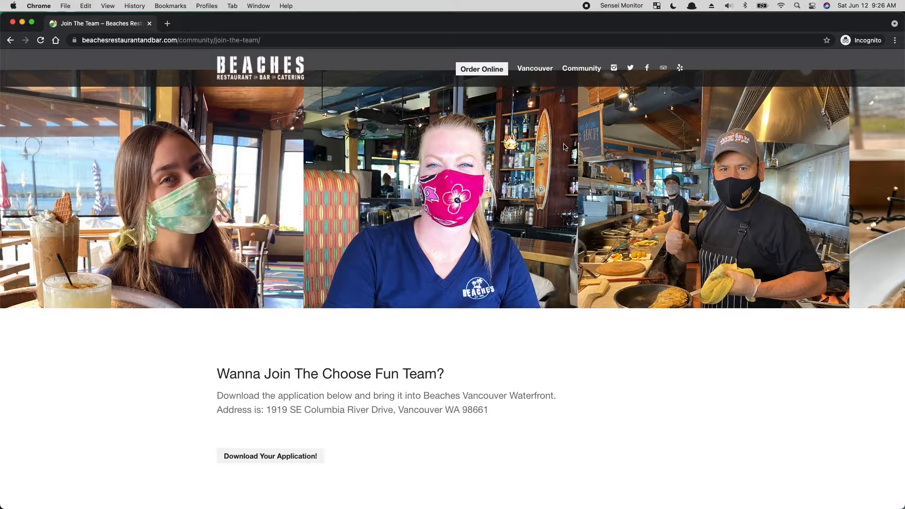
scroll(330, 283, down, 5)
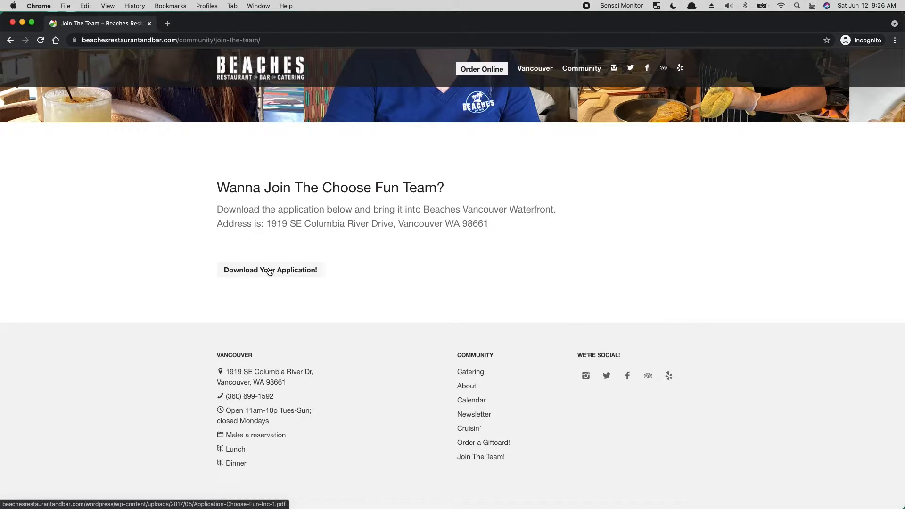
scroll(571, 249, up, 5)
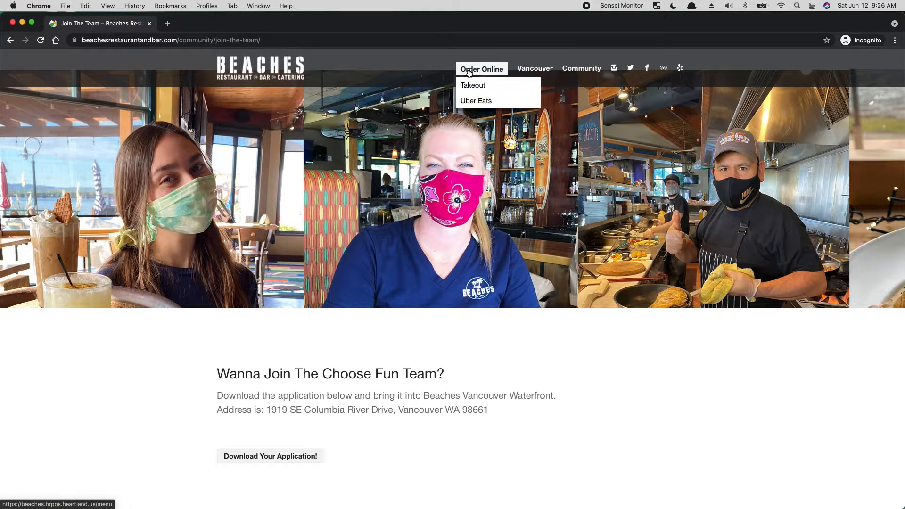
click(248, 71)
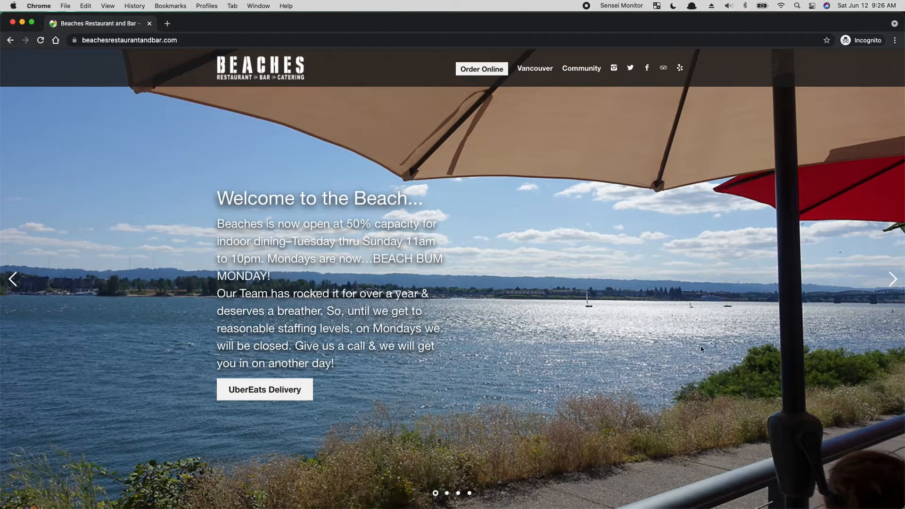
Open the takeout ordering site from the Keeping You Safe! slide, look through its online menu and return to the homepage
scroll(457, 368, down, 2)
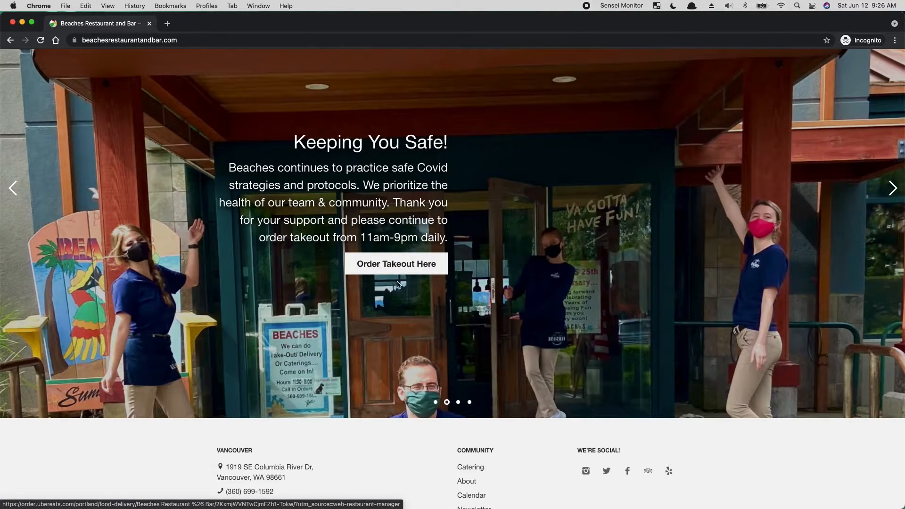
click(414, 262)
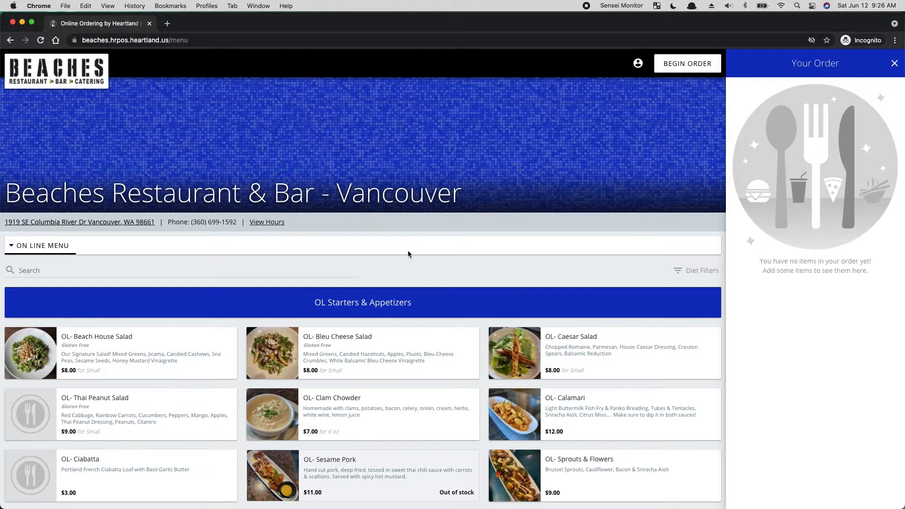
scroll(568, 339, down, 14)
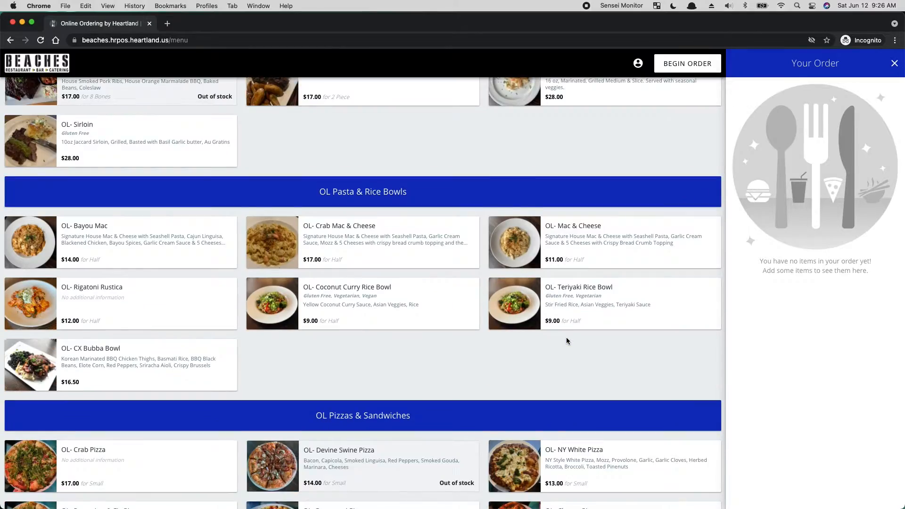
scroll(566, 339, down, 15)
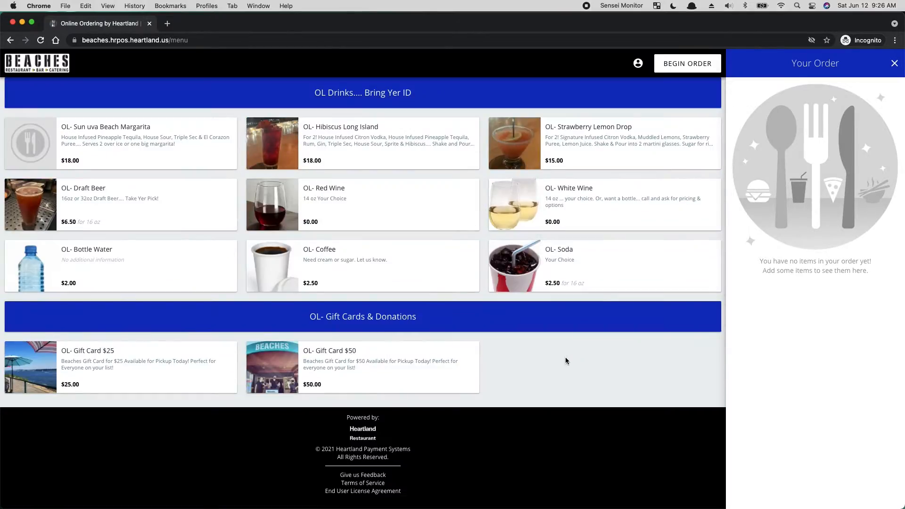
scroll(565, 359, up, 10)
scroll(555, 379, up, 15)
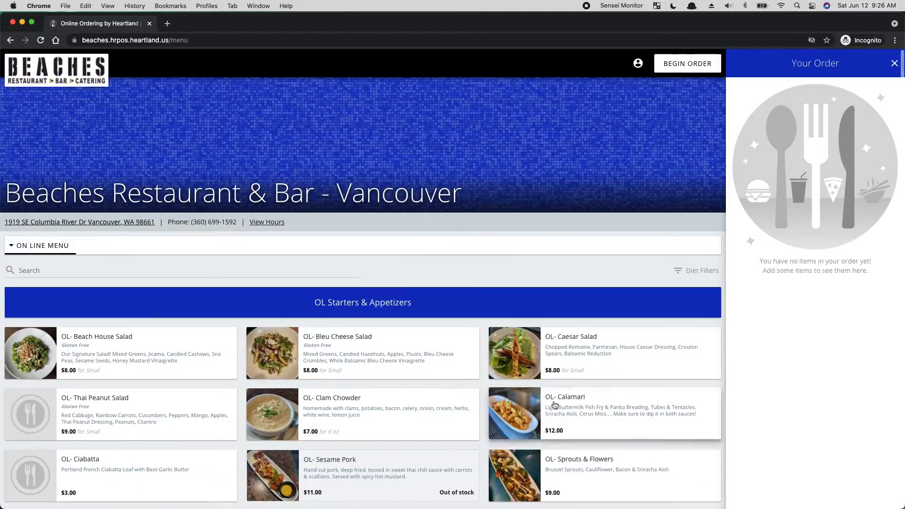
click(10, 41)
Check the reservation and Lunch pages linked in the homepage footer, returning to the homepage after each one
scroll(481, 338, down, 3)
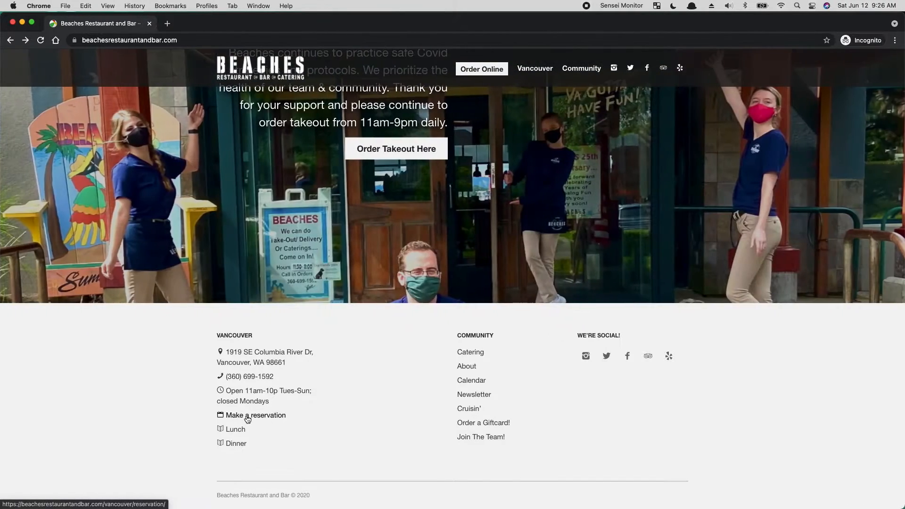
click(247, 419)
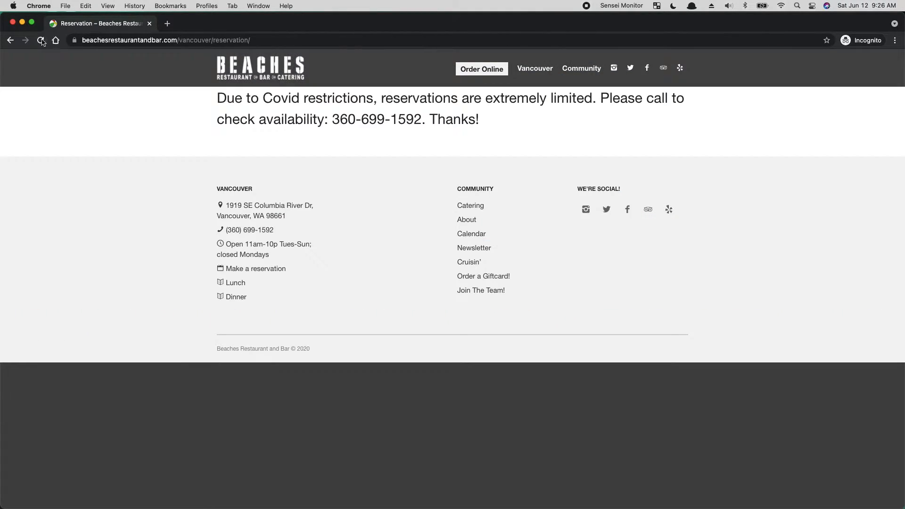
click(11, 41)
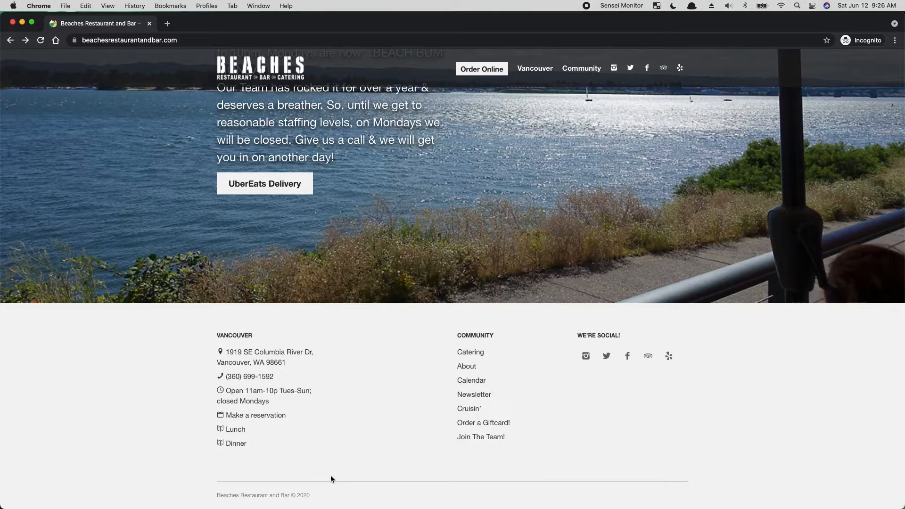
click(233, 430)
click(10, 40)
scroll(349, 238, up, 5)
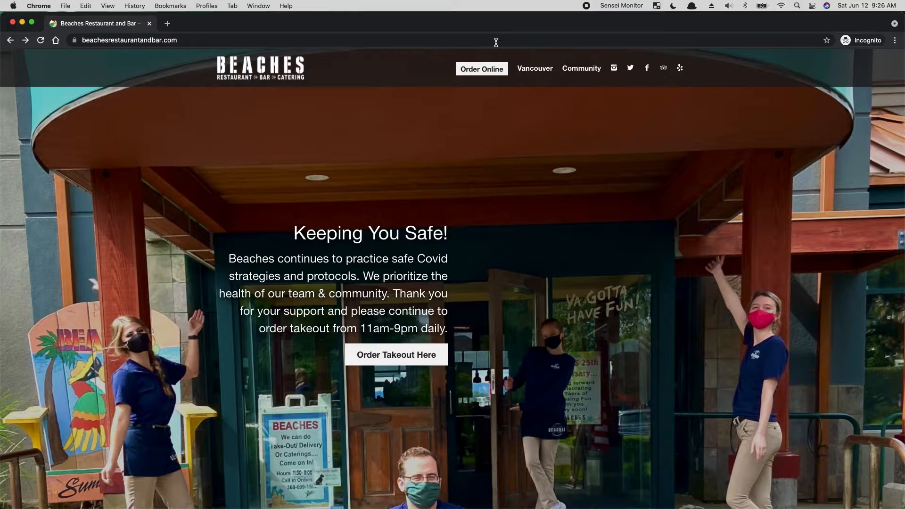
Look through the homepage carousel backwards, from the gift card slide to the Welcome to the Beach slide
mouse_move(495, 70)
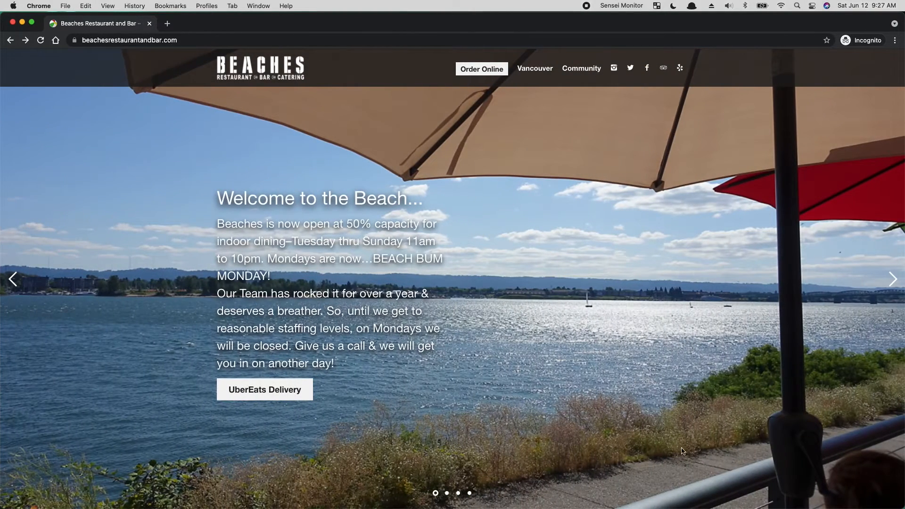
click(470, 494)
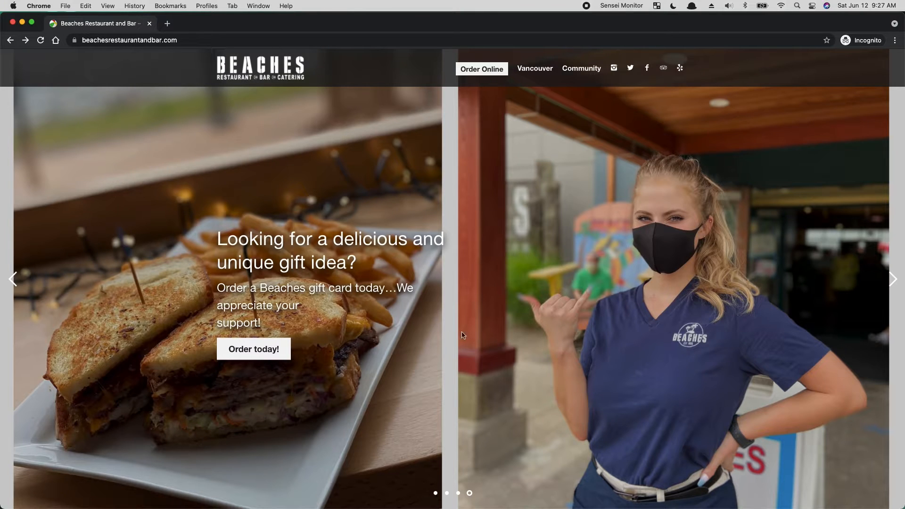
click(459, 493)
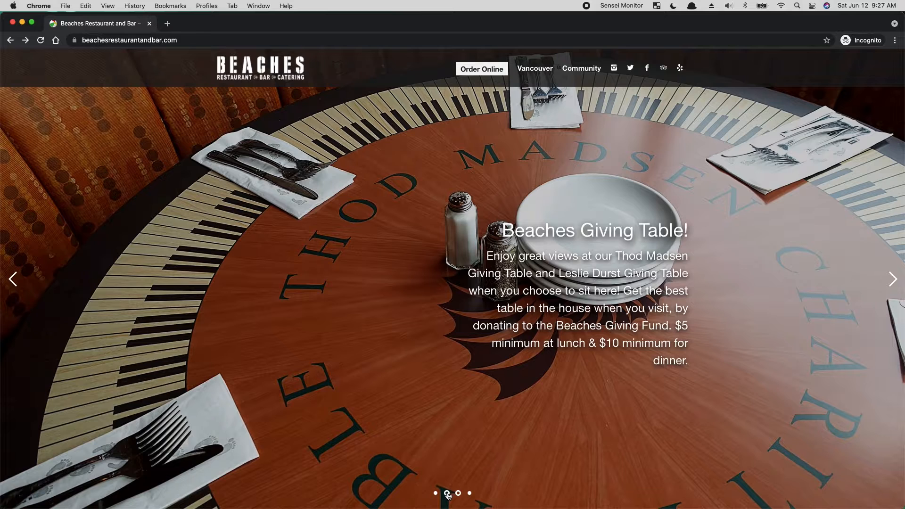
click(447, 494)
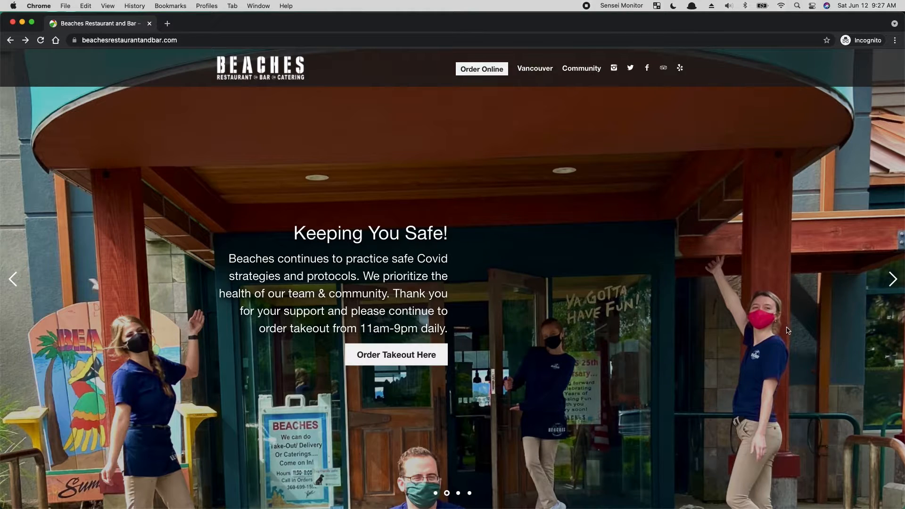
click(435, 494)
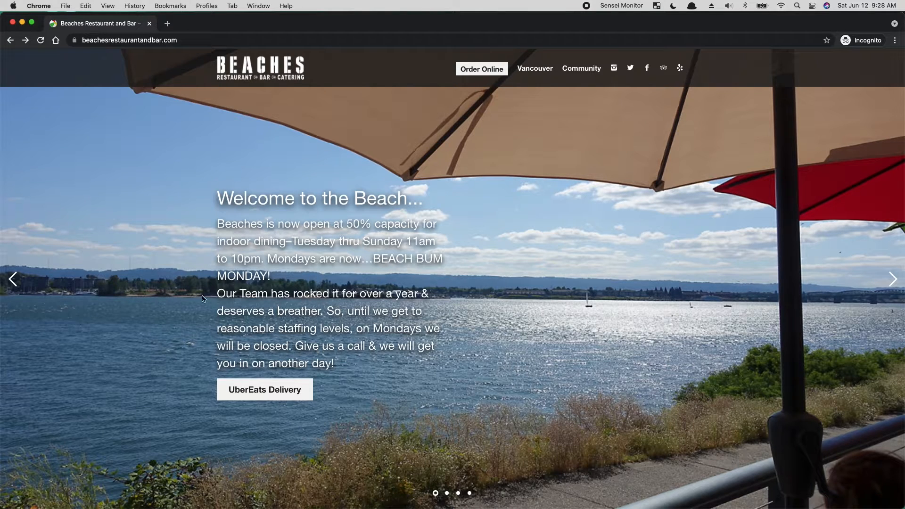
scroll(634, 363, down, 3)
scroll(634, 361, up, 3)
click(309, 79)
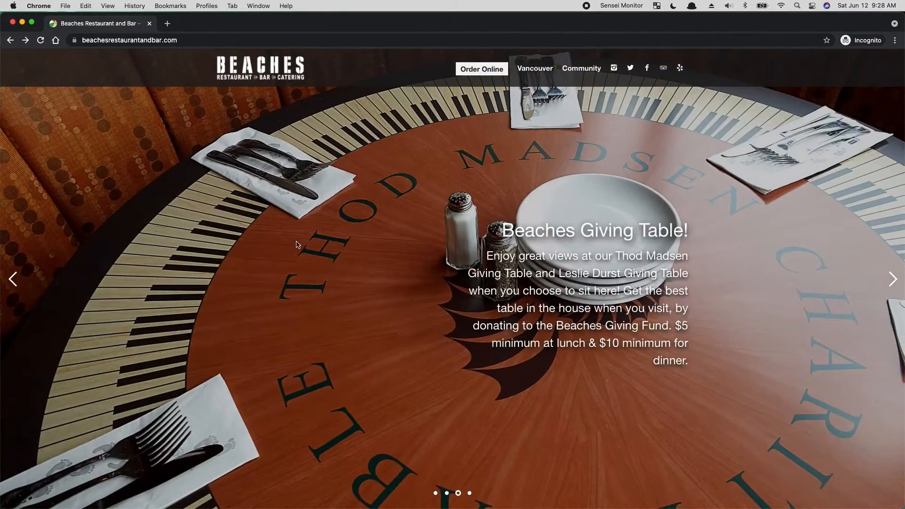
drag(298, 245, 514, 232)
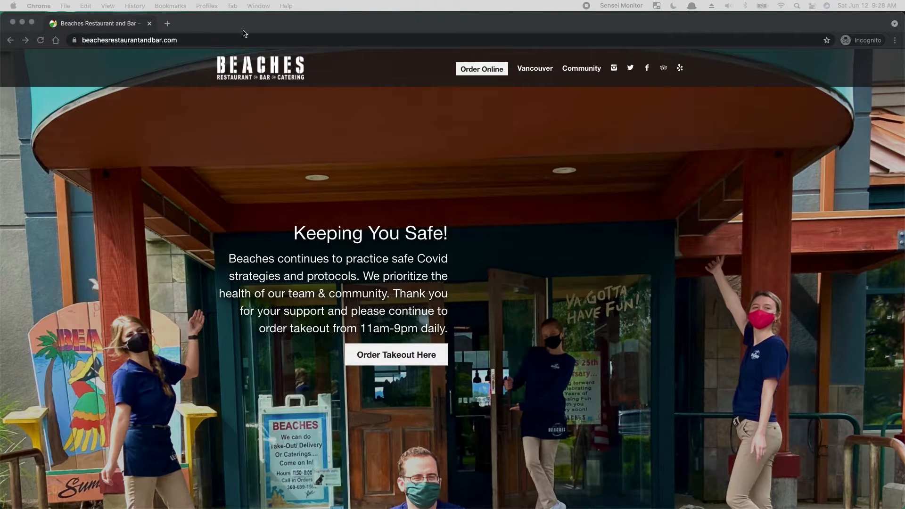
Switch to Adobe XD and place the Beaches homepage screenshot beside the blank Web 1920 – 1 artboard
click(220, 40)
drag(904, 94, 424, 2)
click(388, 243)
key(super+minus)
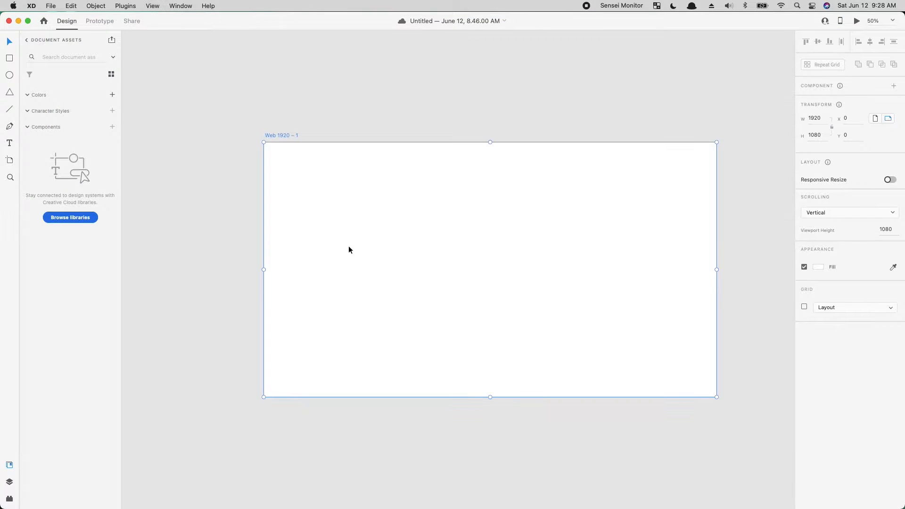
drag(47, 381, 586, 255)
click(633, 300)
drag(657, 291, 298, 283)
drag(553, 290, 764, 123)
click(441, 413)
drag(582, 288, 565, 293)
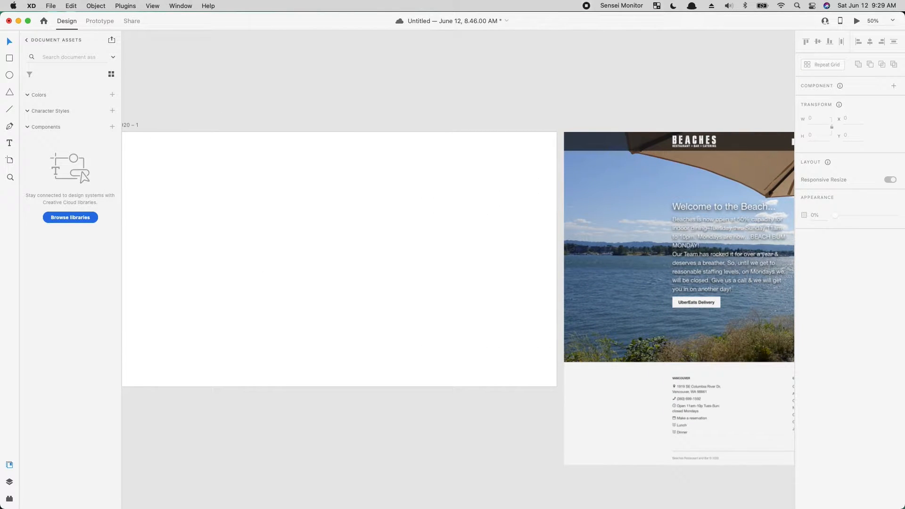
Import the white Beaches logo at 300 × 81 onto the pasteboard above the artboard
drag(1, 177, 323, 81)
click(305, 183)
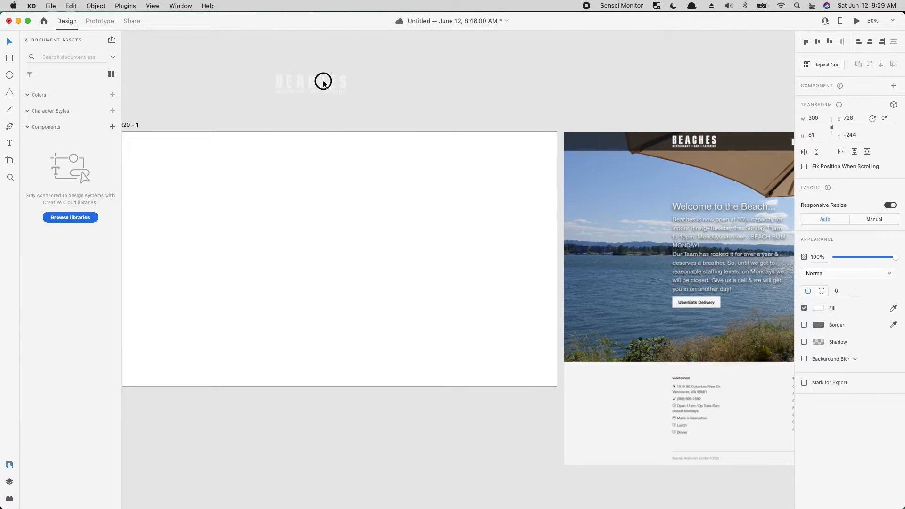
click(329, 230)
mouse_move(677, 222)
mouse_down()
mouse_move(283, 192)
mouse_move(406, 197)
mouse_move(496, 177)
mouse_move(669, 212)
mouse_up()
drag(291, 223, 392, 236)
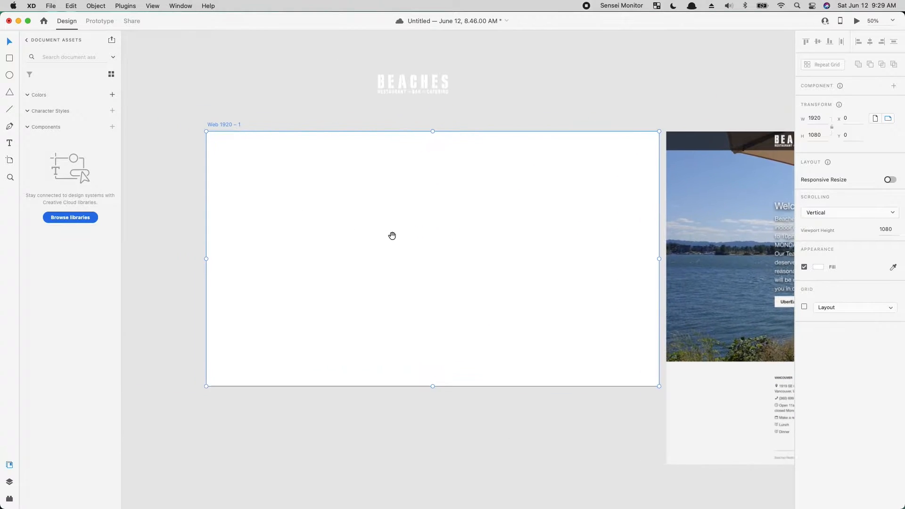
Draw a borderless header rectangle 1920 wide and about 107 high across the top of the artboard
key(super+plus)
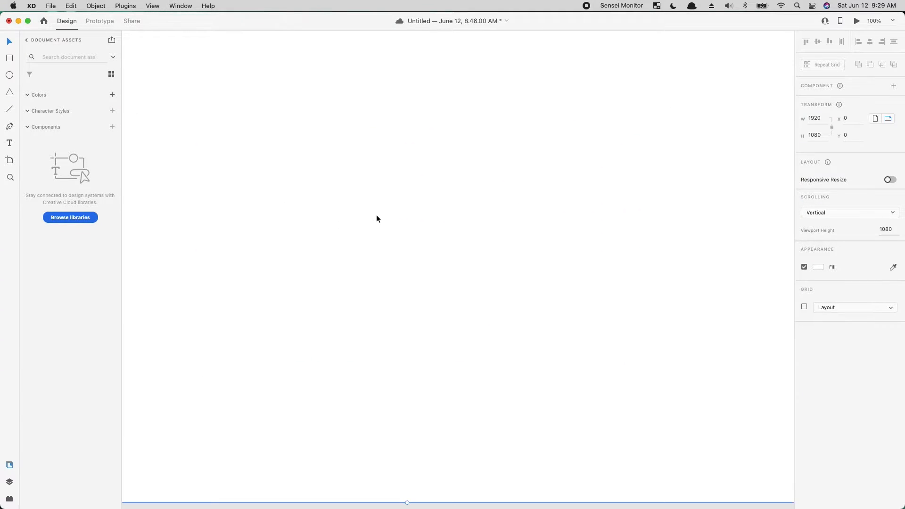
key(super+minus)
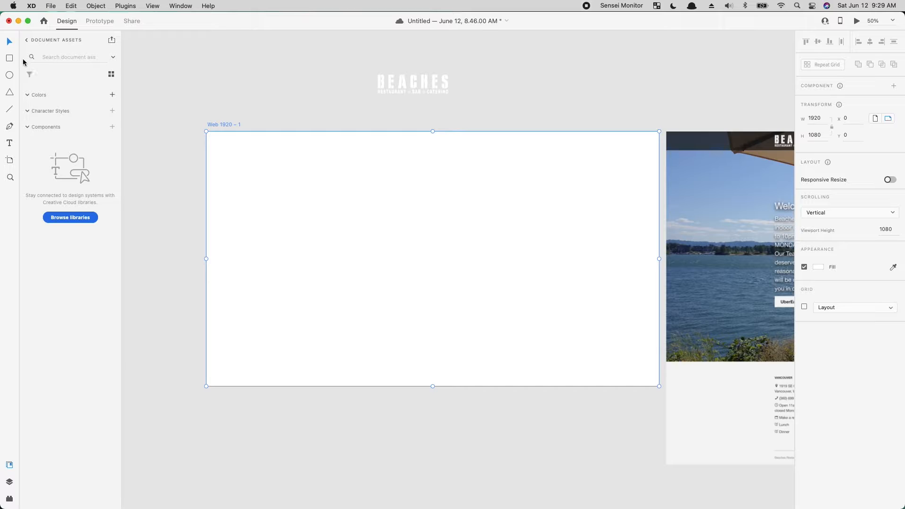
drag(216, 140, 660, 164)
drag(525, 138, 502, 138)
drag(649, 156, 659, 157)
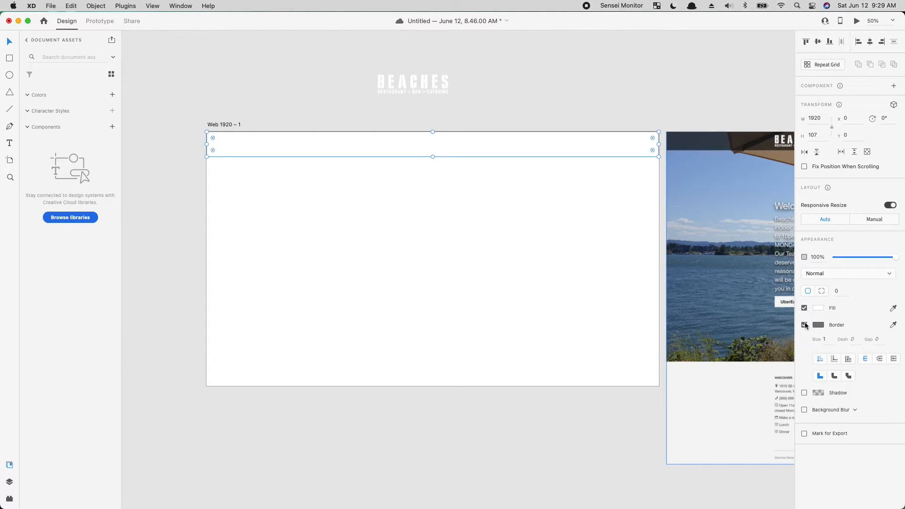
click(804, 325)
Fill the header rectangle with bright blue #00B7FA
click(819, 308)
click(707, 297)
click(710, 313)
mouse_move(786, 293)
mouse_down()
mouse_move(791, 278)
mouse_move(788, 294)
mouse_up()
drag(778, 269, 790, 265)
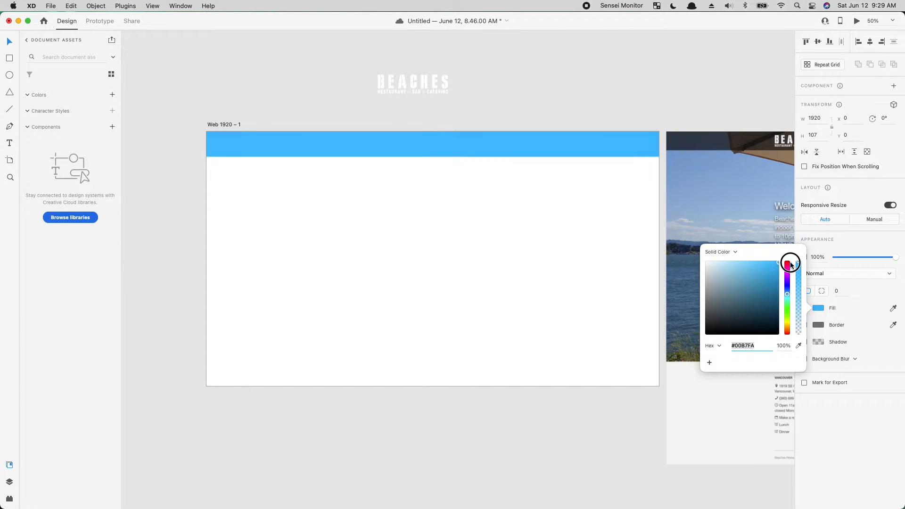
Move the Beaches logo into the blue header at about X 228, Y 16 and increase the header's height to about 114
click(414, 83)
drag(397, 88, 282, 150)
click(399, 154)
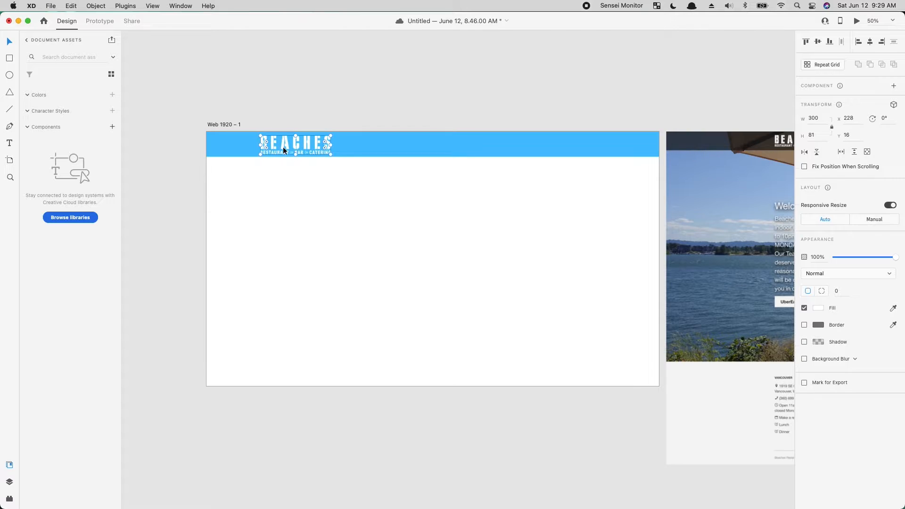
drag(433, 156, 434, 157)
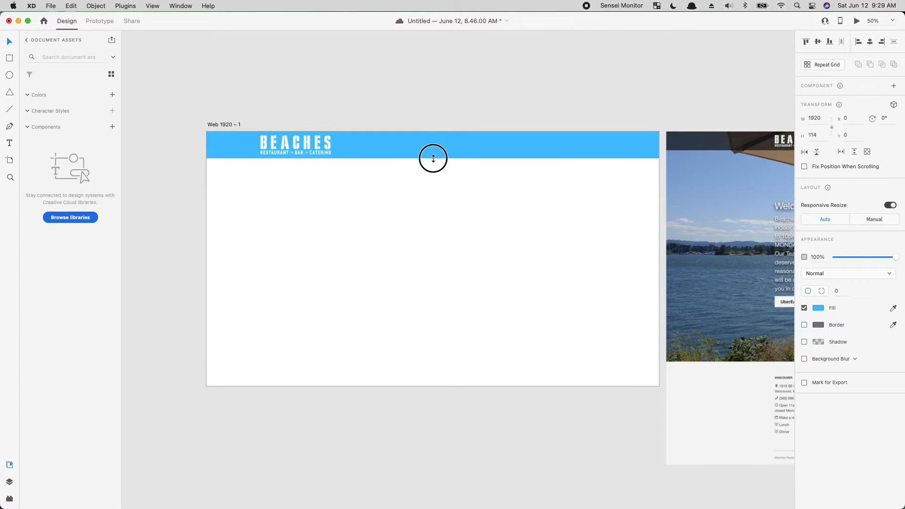
Add vertical guides near the artboard's left and right edges, then shrink the logo and align its left edge with the left guide
click(308, 185)
drag(204, 229, 263, 228)
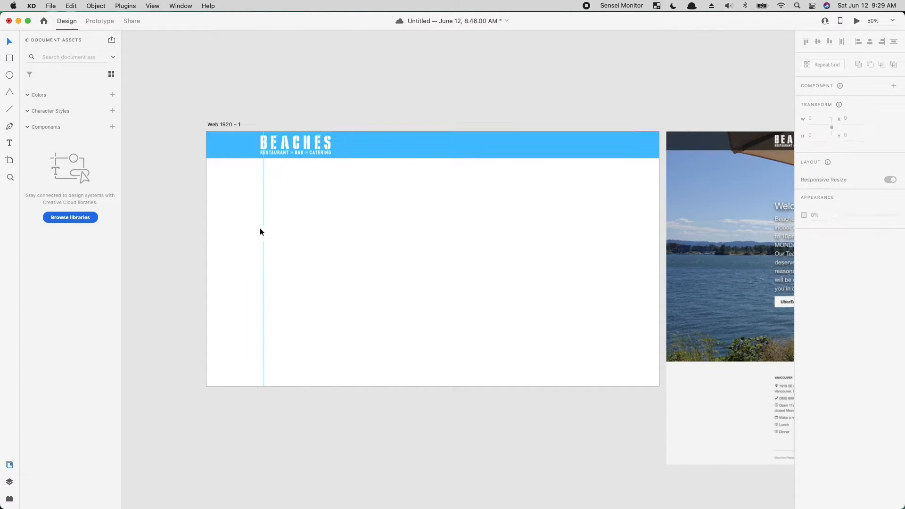
drag(202, 241, 602, 245)
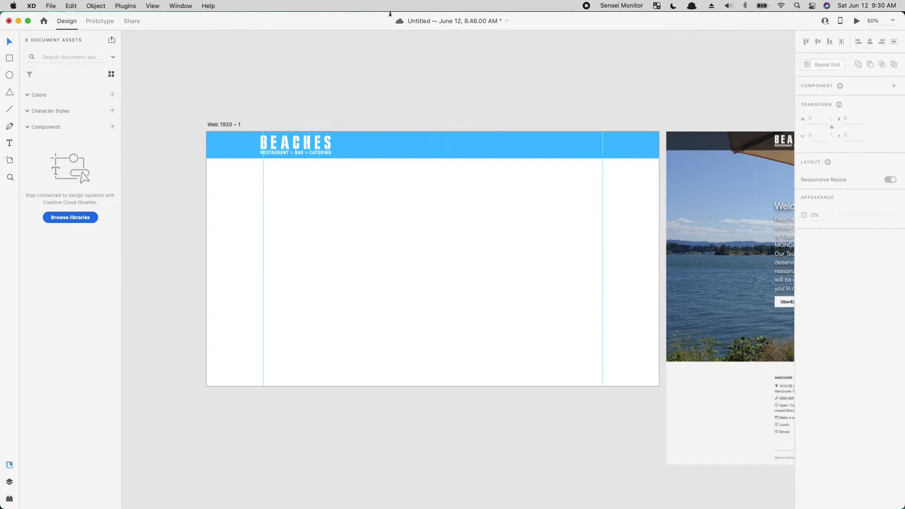
click(310, 143)
drag(310, 143, 289, 142)
click(363, 205)
Move the homepage screenshot onto the artboard below the blue header, at X 0 and about Y 392
drag(473, 232, 315, 215)
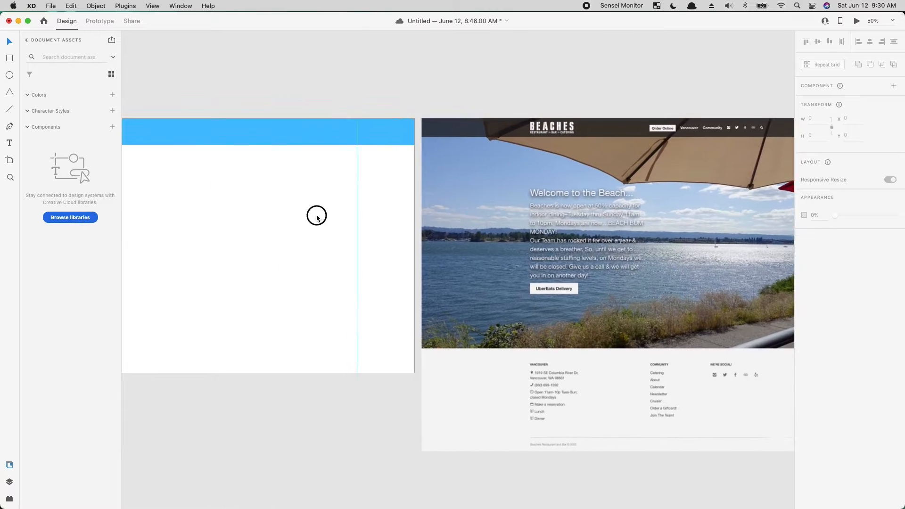
drag(608, 187, 199, 291)
drag(348, 254, 539, 225)
drag(476, 232, 425, 225)
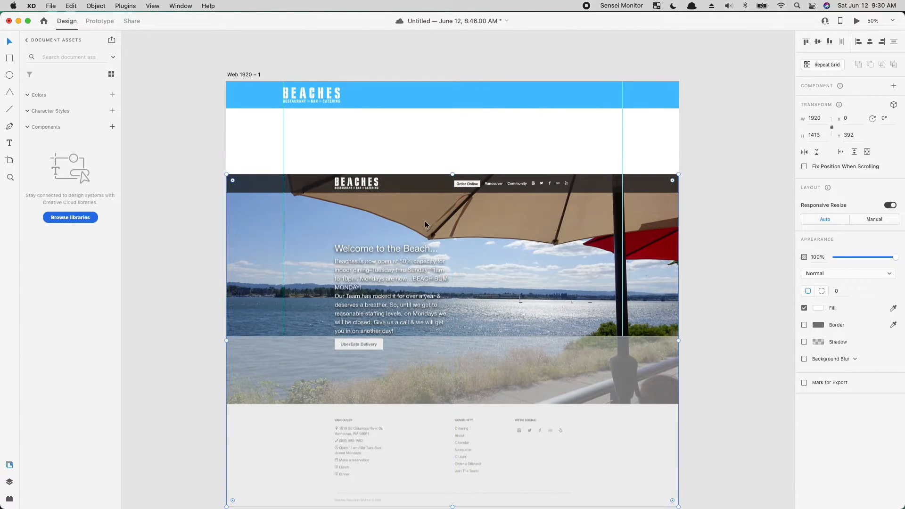
click(712, 217)
Hide the document assets and draw a rectangle about 173 × 51 in the white area just below the blue header
key(super+1)
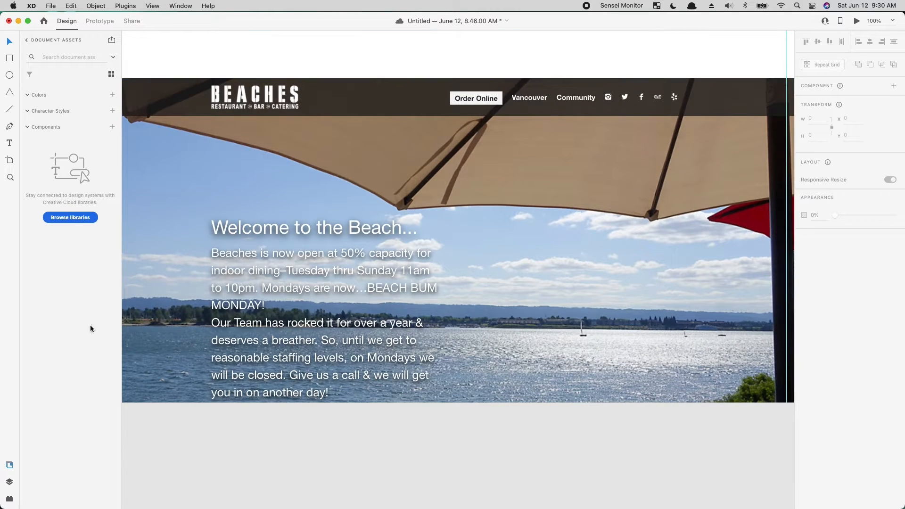
click(9, 465)
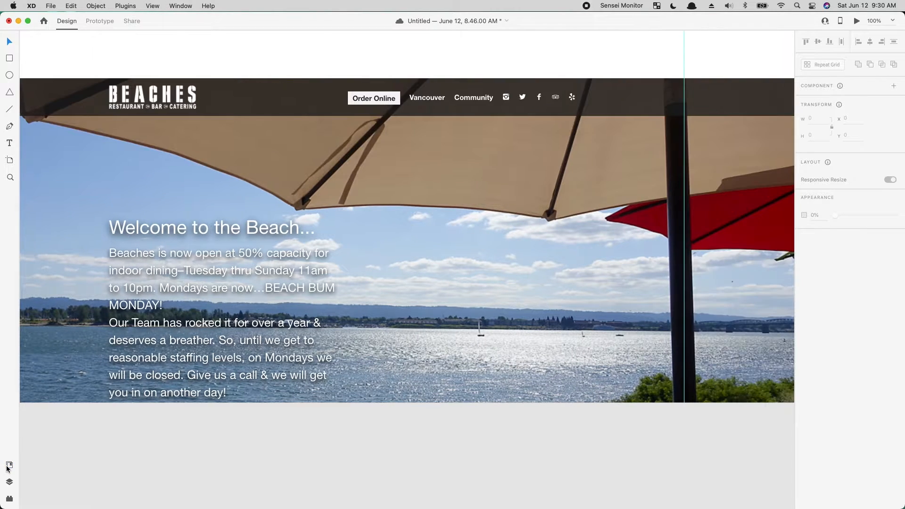
scroll(488, 263, up, 5)
drag(487, 263, 356, 240)
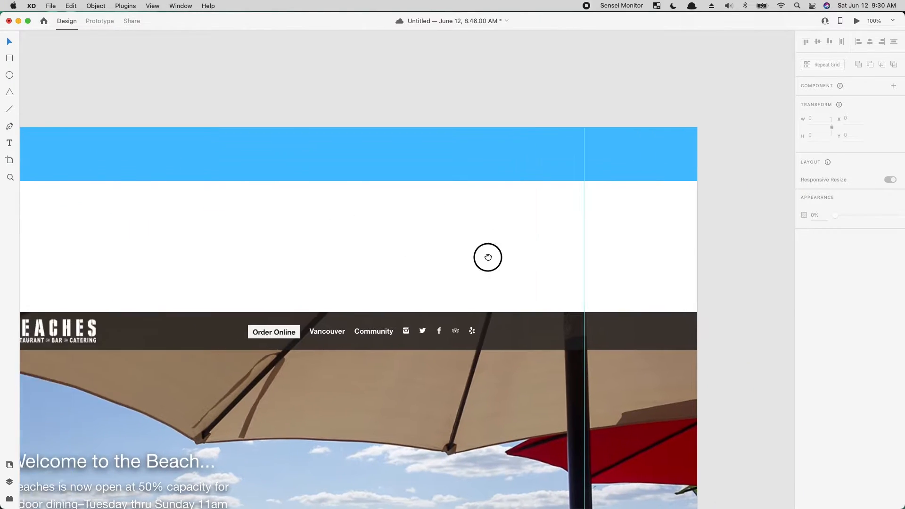
drag(477, 256, 614, 200)
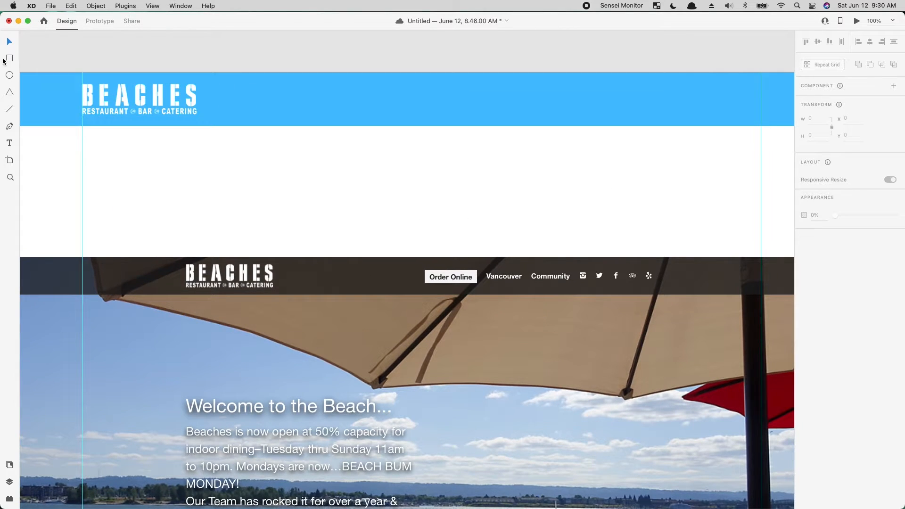
drag(273, 147, 355, 170)
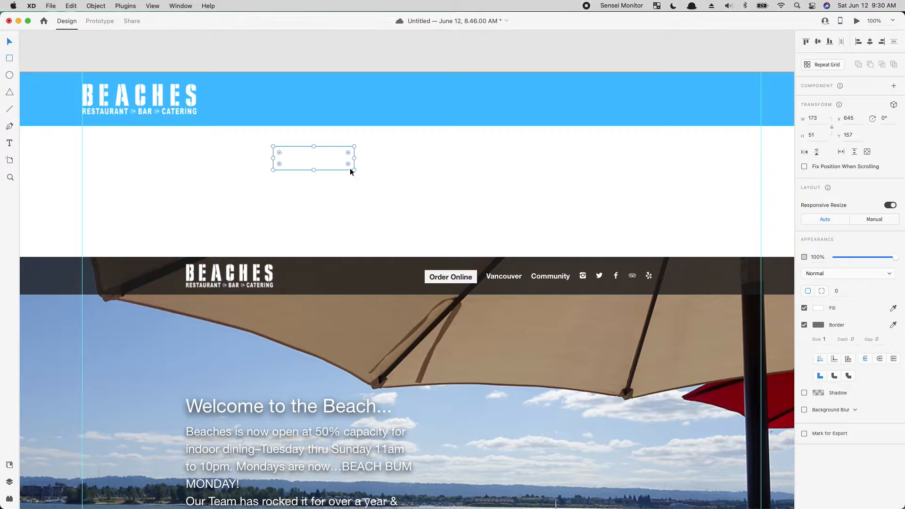
Remove the new rectangle's border, fill it orange and move it into the blue header against the right guide at X 1507, Y 32
click(805, 325)
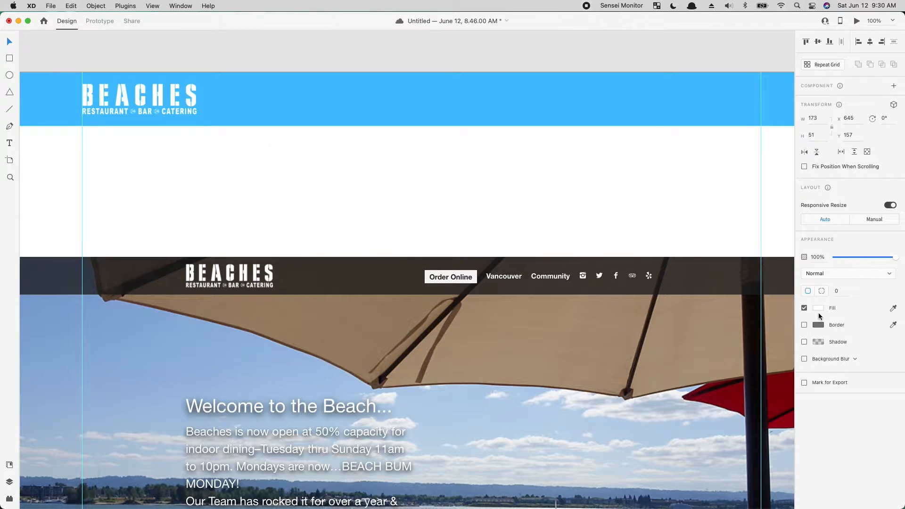
click(819, 308)
click(786, 322)
drag(786, 321, 806, 243)
drag(297, 155, 716, 95)
scroll(575, 204, right, 3)
scroll(576, 204, up, 1)
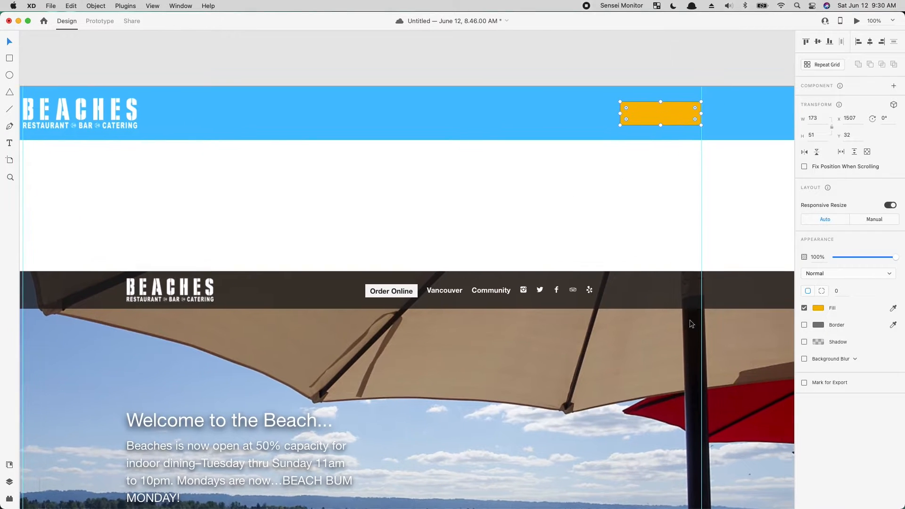
Change the header rectangle's fill to bright yellow
click(819, 309)
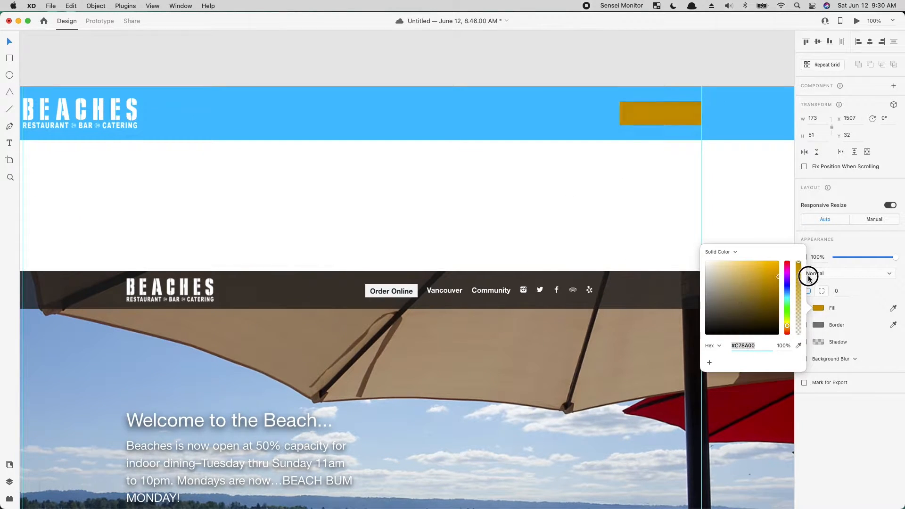
mouse_move(787, 325)
mouse_down()
mouse_move(787, 313)
mouse_move(792, 324)
mouse_up()
click(698, 146)
click(647, 122)
click(344, 148)
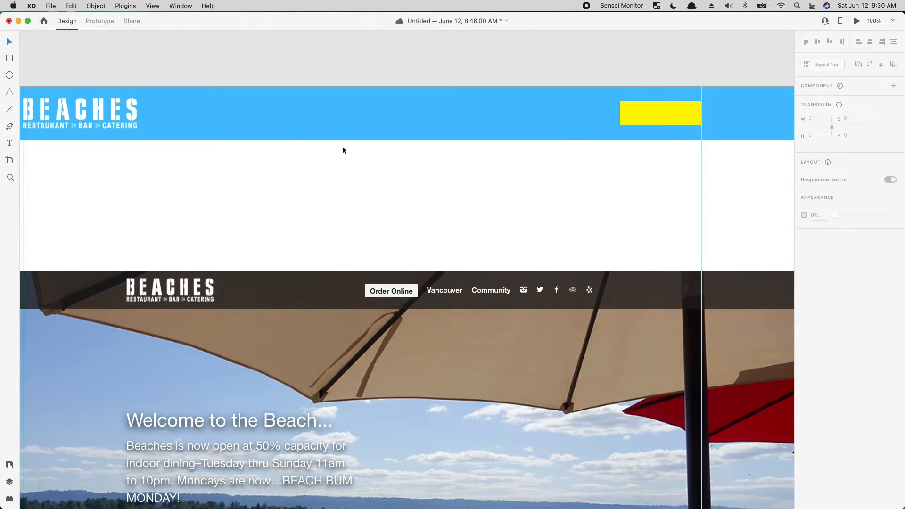
Add the text "ORDER OLNINE" and centre it over the header rectangle at about X 1520, Y 46
click(10, 145)
click(374, 187)
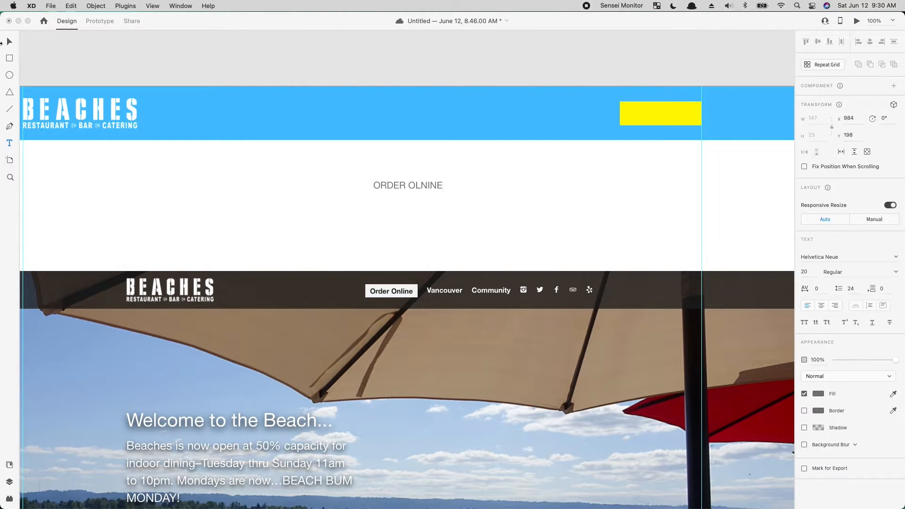
click(9, 43)
drag(405, 186, 657, 113)
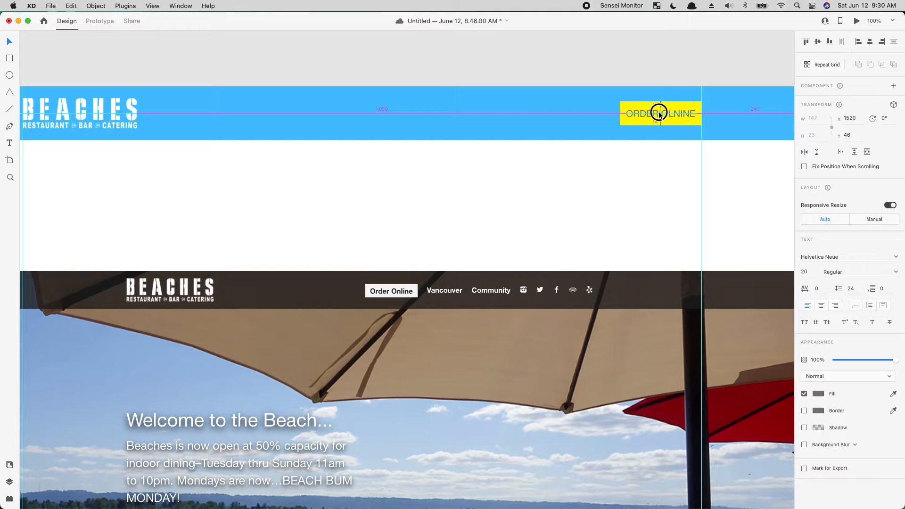
Widen the button rectangle leftward to about 239 and fill it white
click(624, 125)
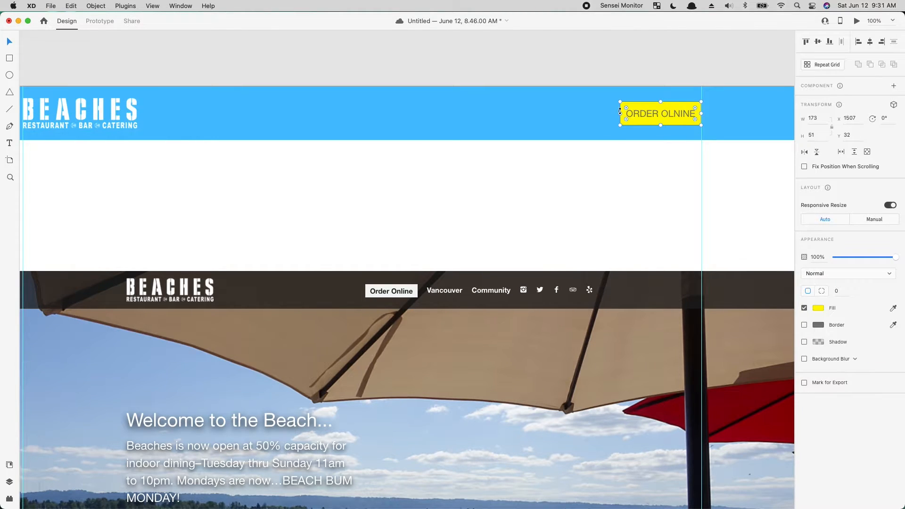
drag(620, 114, 589, 114)
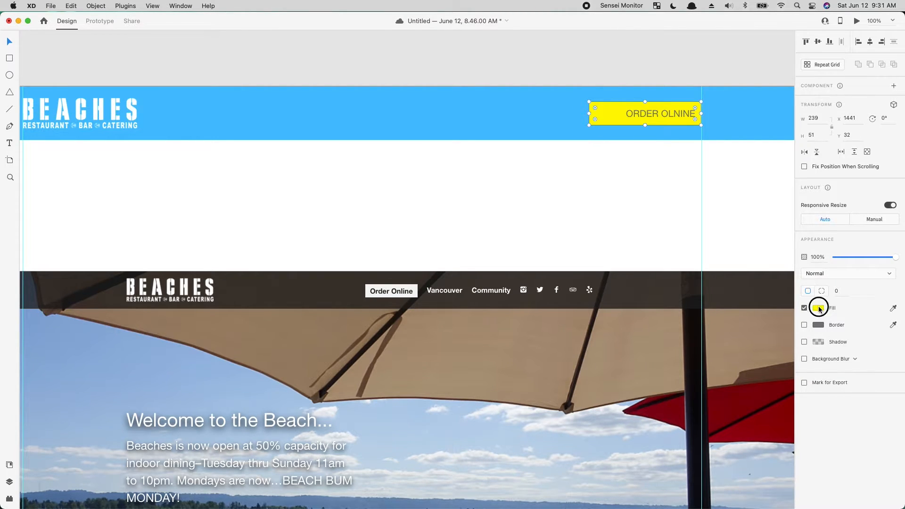
click(819, 309)
drag(742, 293, 694, 236)
Make the button label bold and header blue, and centre it on the white rectangle at X 1484, Y 46
click(648, 111)
drag(648, 112, 635, 113)
key(super+b)
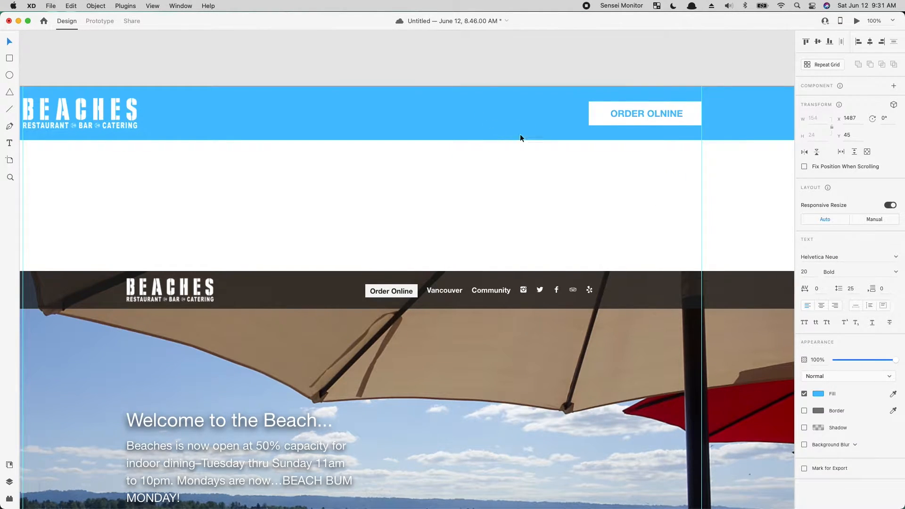
click(672, 168)
click(655, 111)
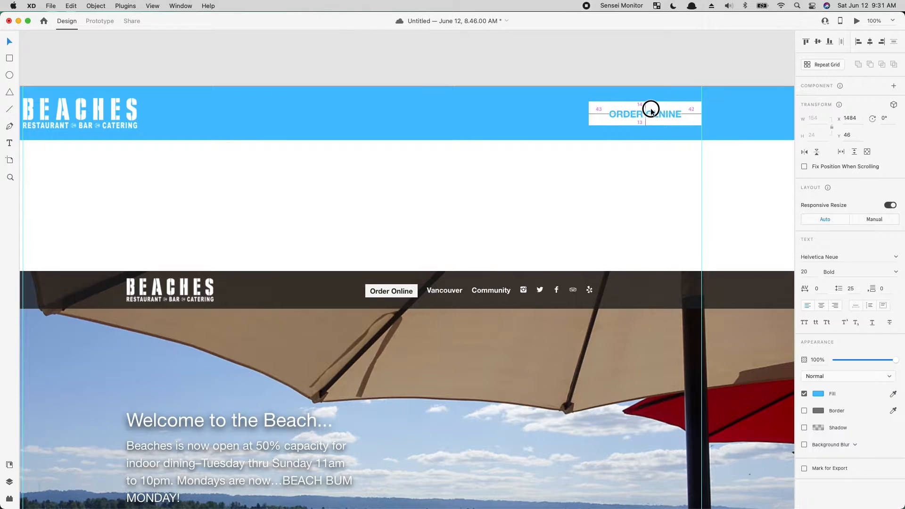
click(620, 198)
Try yellow and green fills on the order button, then settle on a light aqua
drag(550, 190, 470, 220)
click(551, 153)
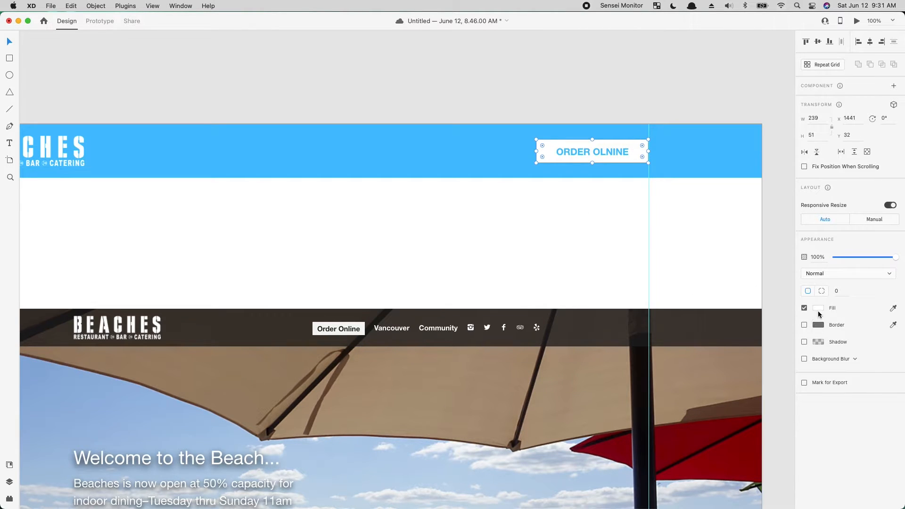
click(819, 308)
click(771, 291)
drag(786, 290, 790, 324)
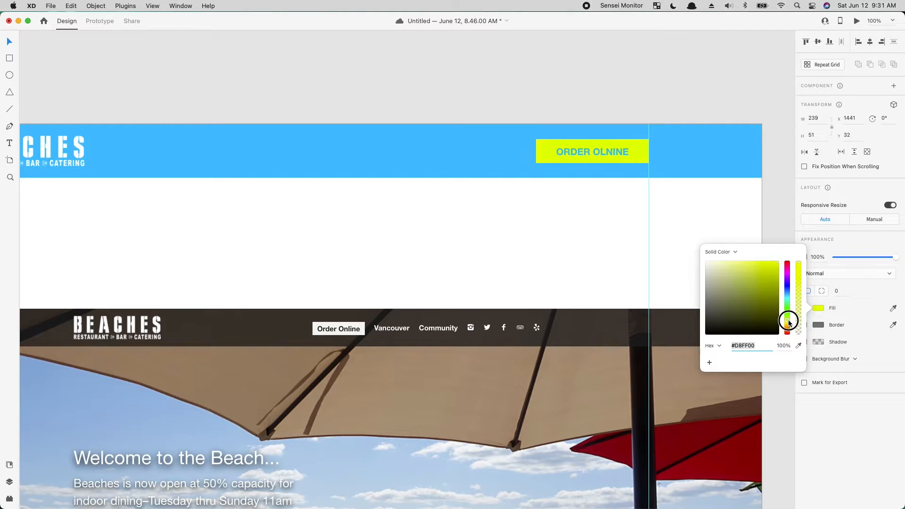
drag(791, 322, 795, 304)
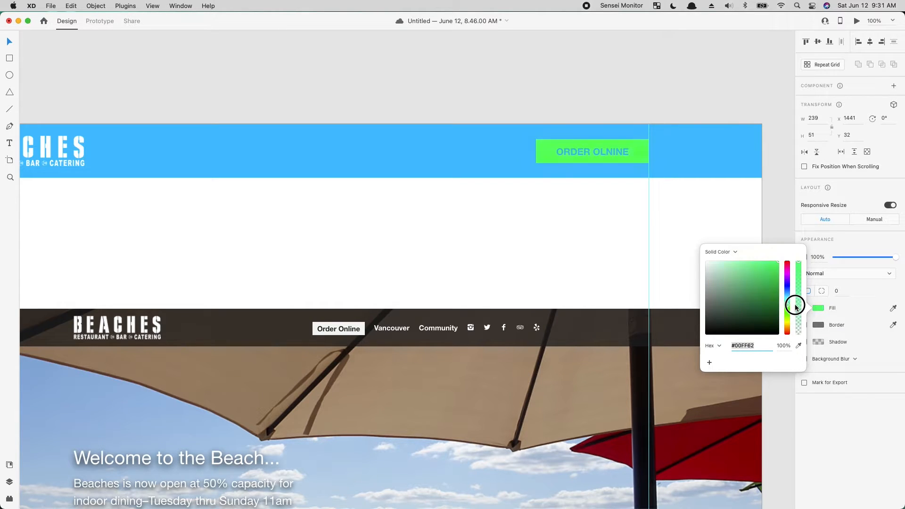
mouse_move(796, 300)
mouse_down()
mouse_move(807, 260)
mouse_move(804, 310)
mouse_move(807, 302)
mouse_up()
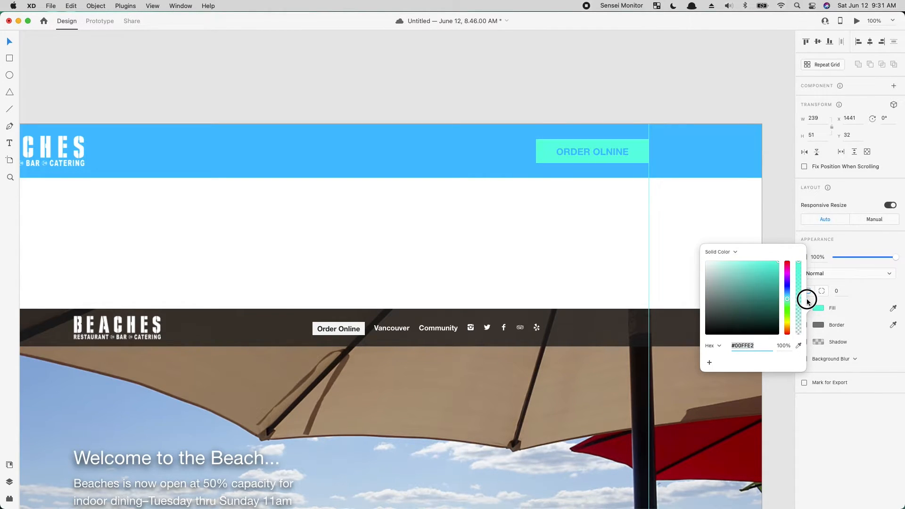
drag(754, 264, 741, 260)
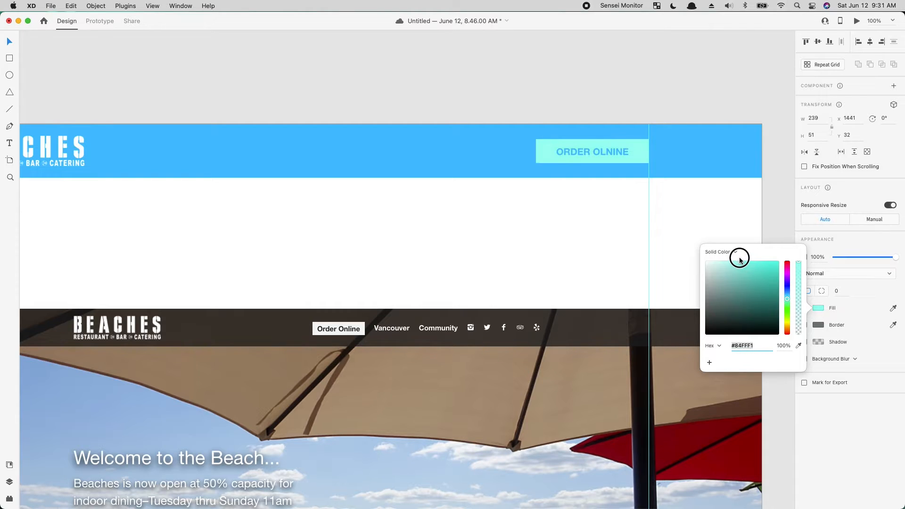
Set the order button label's fill to a dark blue
click(588, 153)
click(818, 394)
drag(769, 394, 784, 375)
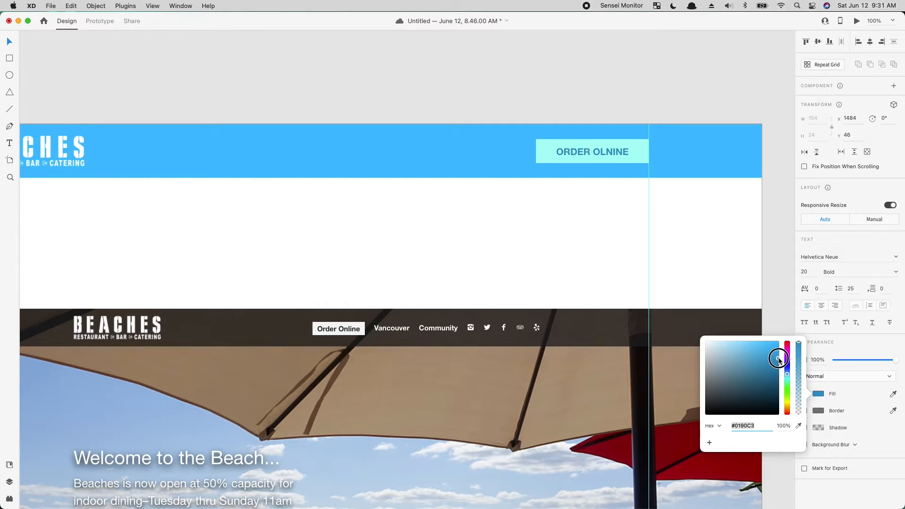
click(490, 262)
click(490, 262)
Change the order button label's font to Open Sans
click(600, 152)
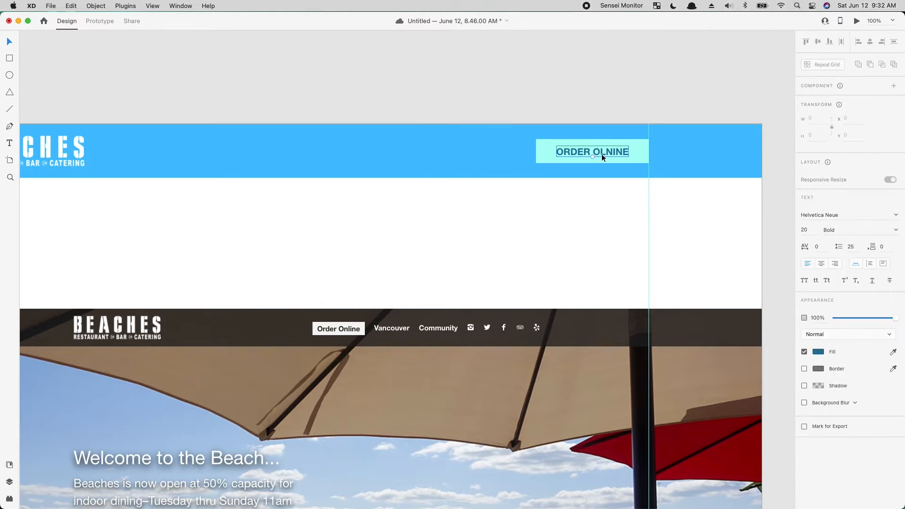
click(851, 256)
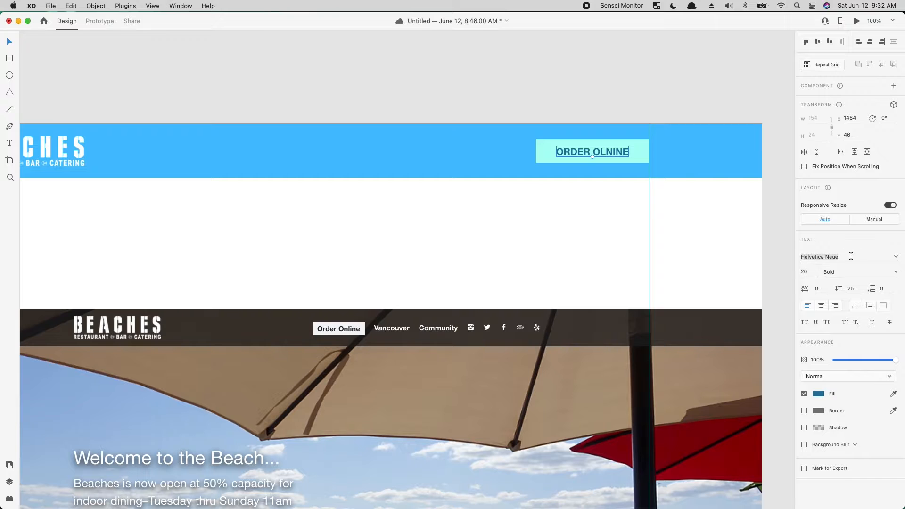
key(Return)
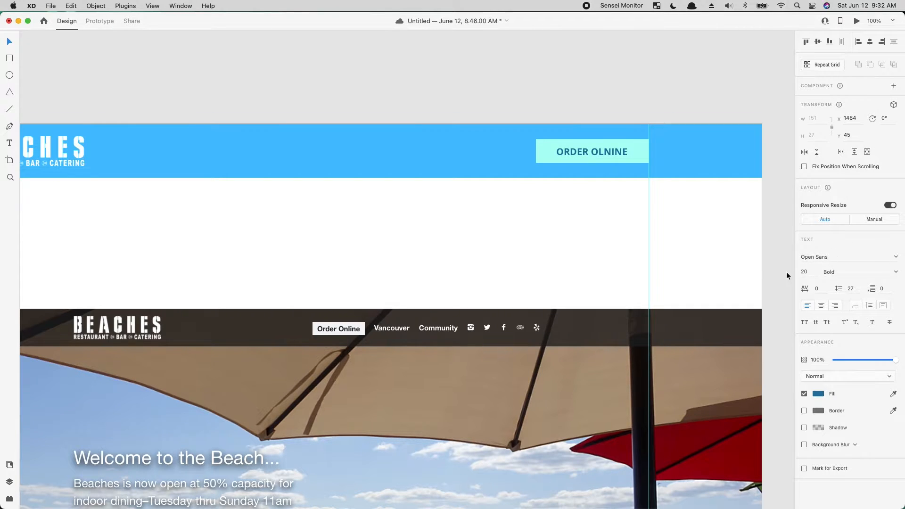
click(572, 256)
drag(398, 214, 370, 219)
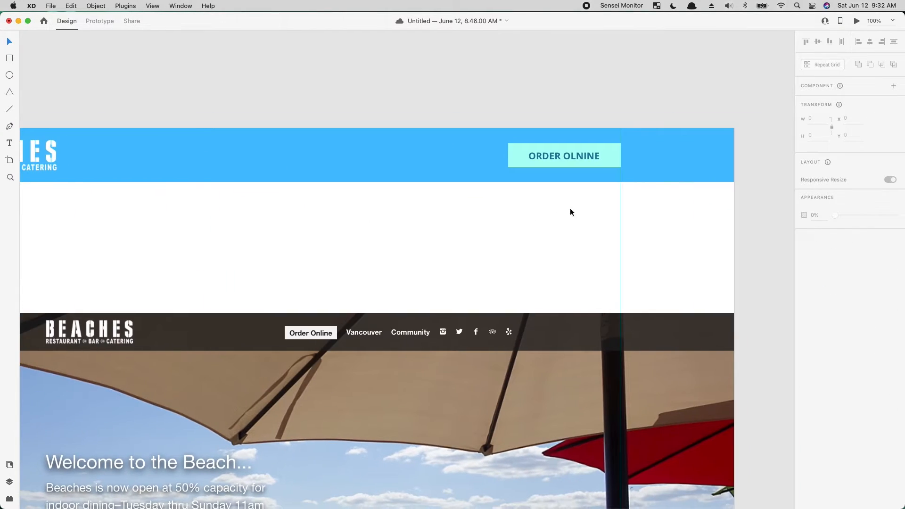
Tighten the order button label's character spacing to -36
click(554, 166)
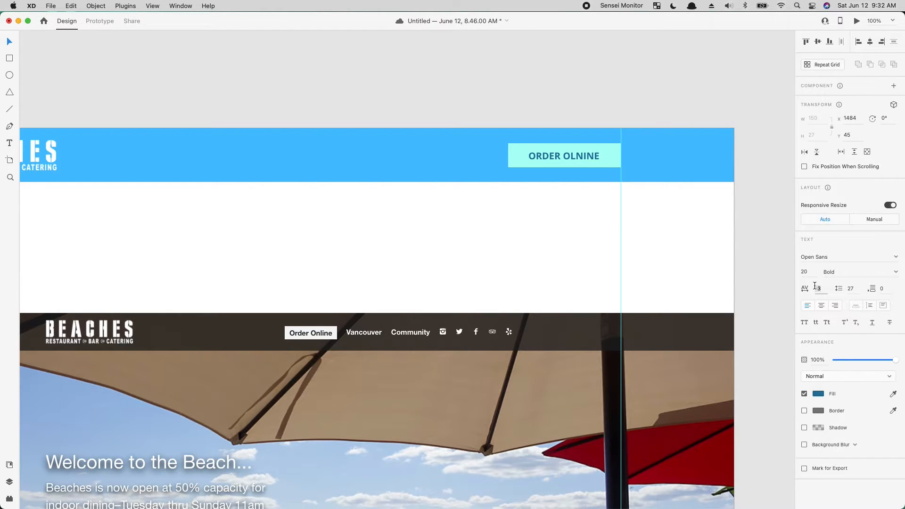
key(Down)
key(Down)
key(Down)
key(Down)
key(Down)
key(Down)
key(Down)
key(Down)
key(Down)
key(Down)
key(Down)
key(Down)
key(Down)
key(Down)
key(Down)
key(Down)
key(Down)
key(Down)
key(Down)
key(Down)
key(Down)
key(Down)
key(Down)
key(Down)
key(Escape)
Narrow the order button to about 211 wide against the right guide and recentre its label
drag(560, 151, 563, 151)
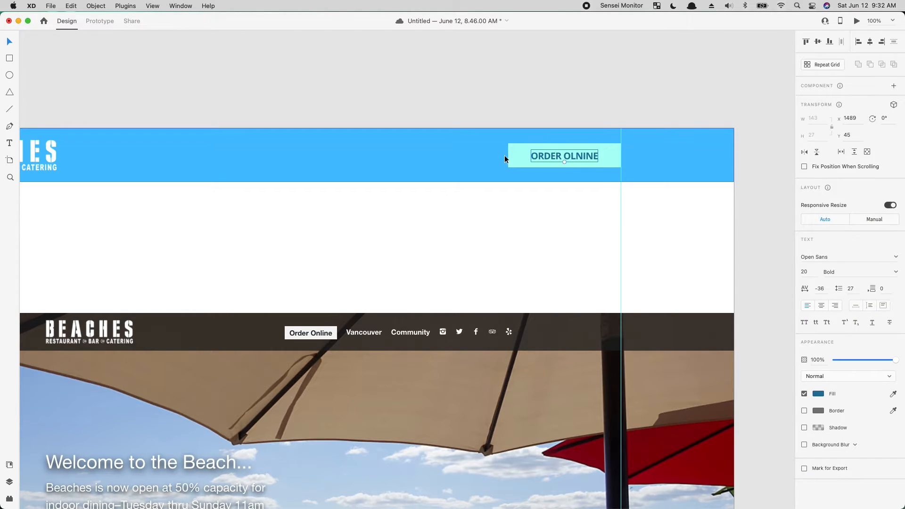
shift+click(524, 161)
drag(507, 154, 521, 153)
click(608, 279)
Duplicate the button label to X 1293, Y 45 beside the button and replace the copy's text with the restaurant's phone number
scroll(607, 279, left, 5)
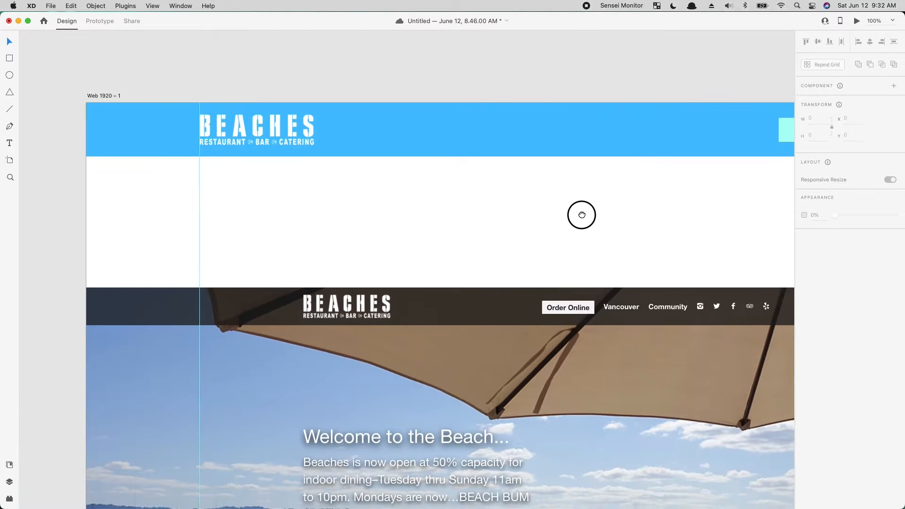
click(698, 158)
drag(697, 159, 628, 159)
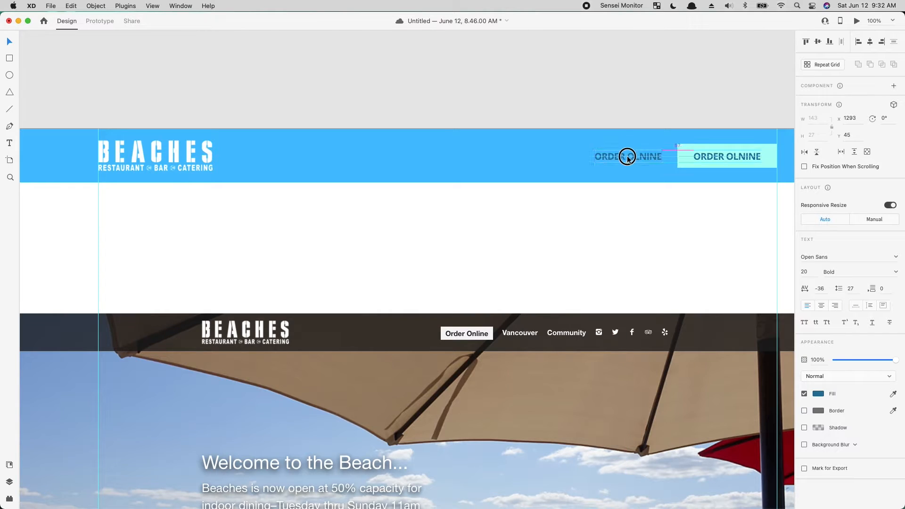
double_click(628, 157)
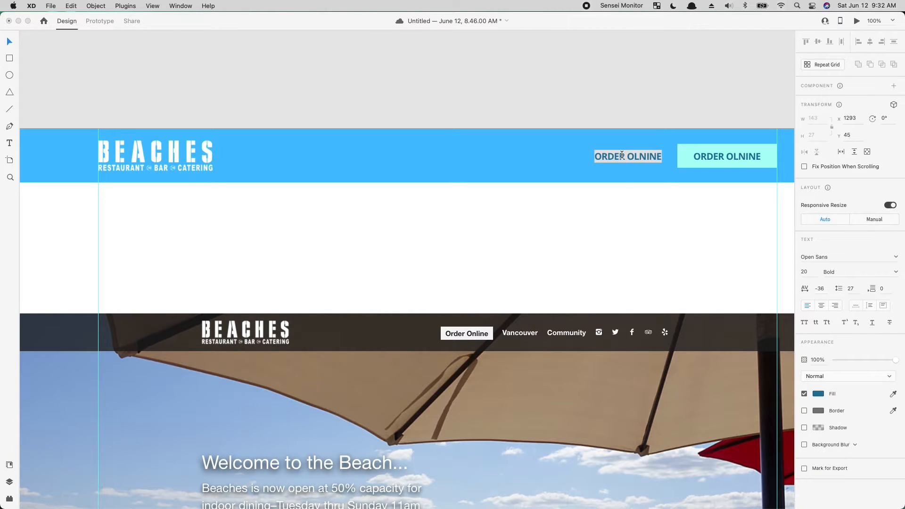
text(360.123.4567)
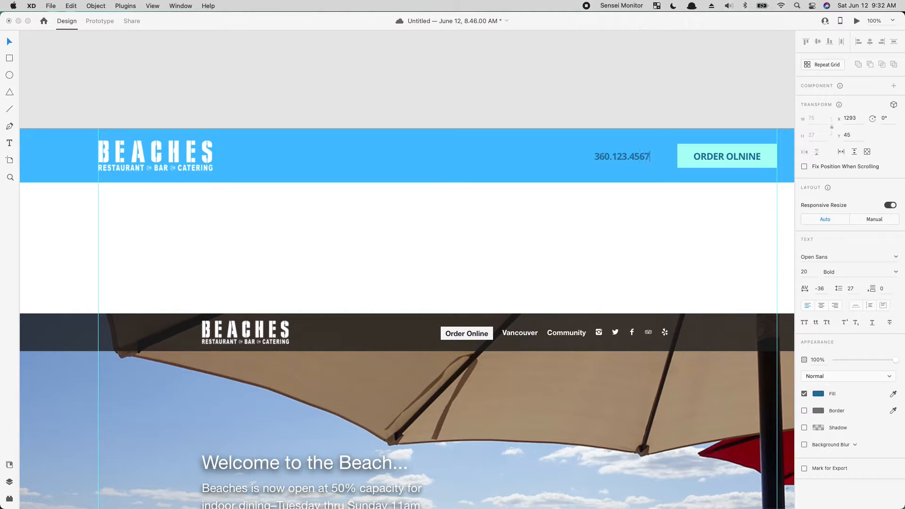
Set the header phone number's fill to white
key(super+a)
click(817, 394)
drag(760, 366, 701, 337)
click(575, 200)
click(616, 151)
click(638, 291)
Fill the order button white and move the phone number slightly closer to it
drag(689, 256, 640, 193)
click(638, 188)
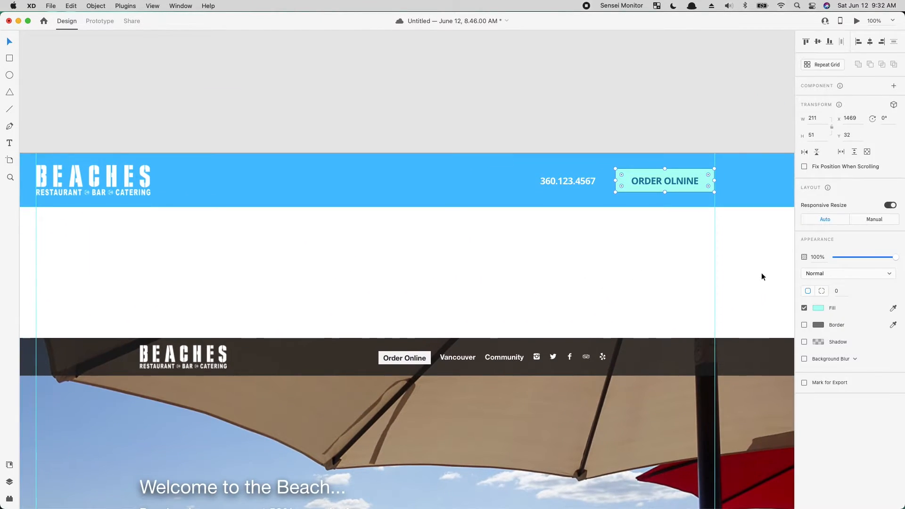
click(824, 309)
drag(772, 294, 620, 207)
click(613, 286)
drag(573, 174, 580, 175)
click(579, 254)
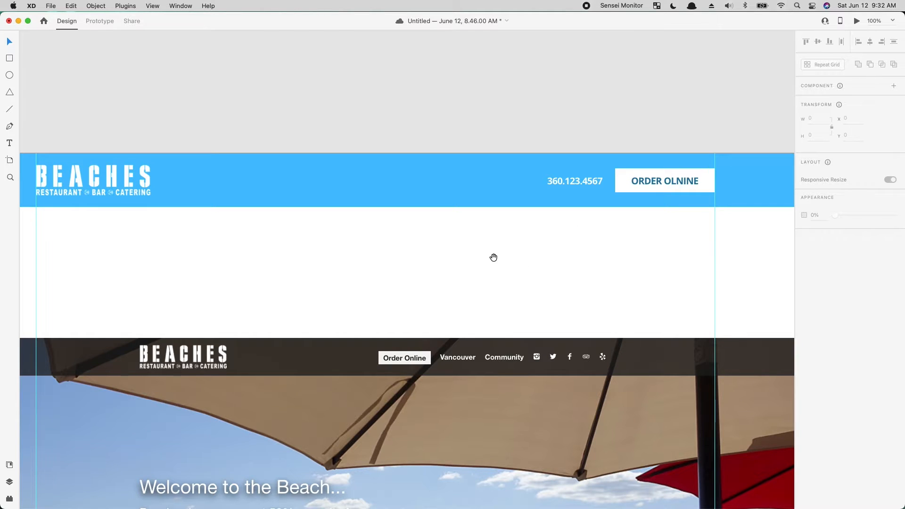
Duplicate the phone number beside the Beaches logo at X 528, Y 45 and change the copy's text to "MENU"
drag(497, 258, 567, 222)
drag(642, 147, 269, 148)
double_click(281, 146)
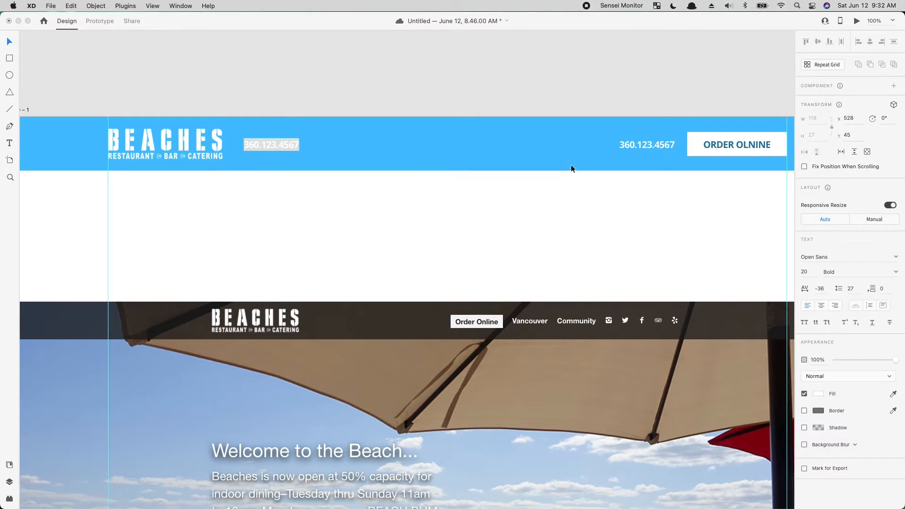
text(MENU)
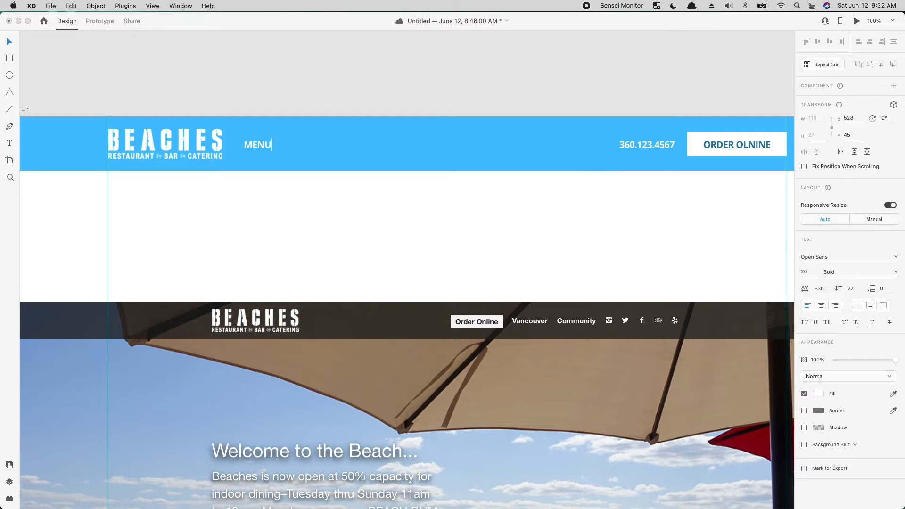
key(Escape)
Duplicate the MENU link to its right at X 613, Y 45 and change the copy's text to "COMMUNITY"
drag(258, 147, 300, 144)
double_click(300, 143)
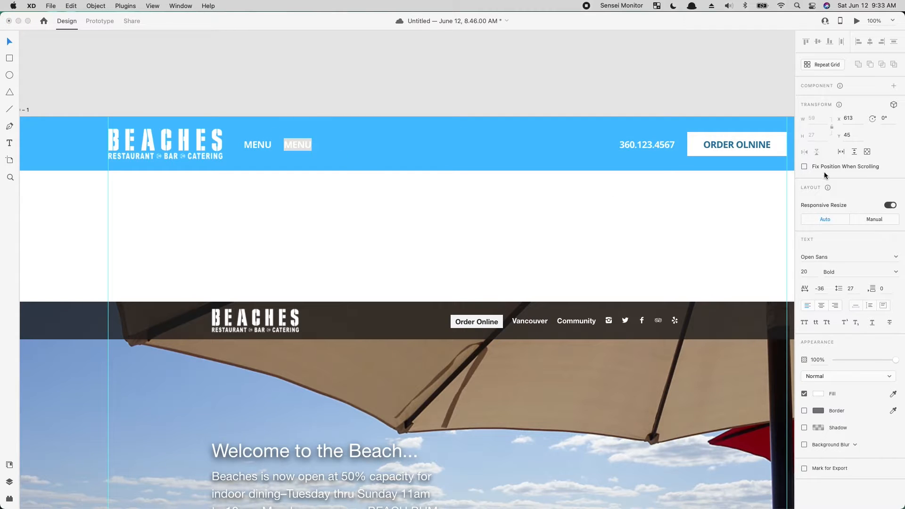
text(COMMUNITY)
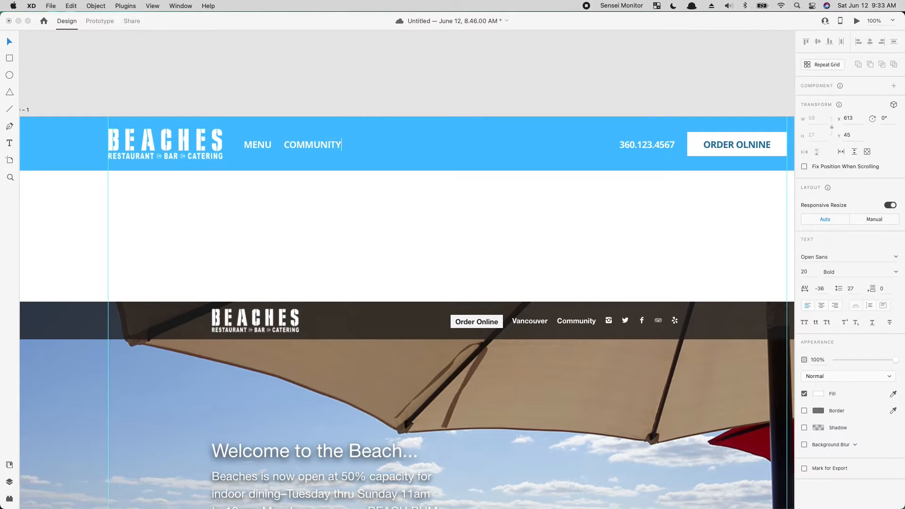
click(532, 213)
click(531, 212)
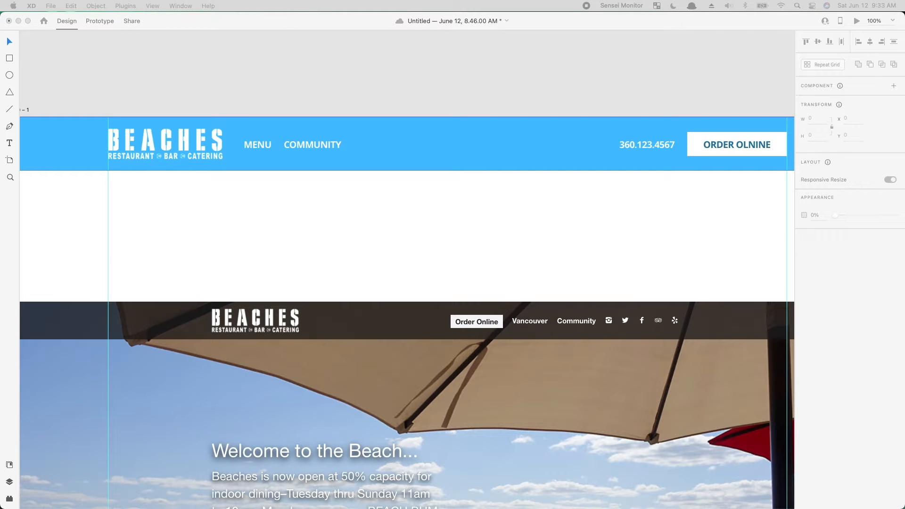
click(411, 194)
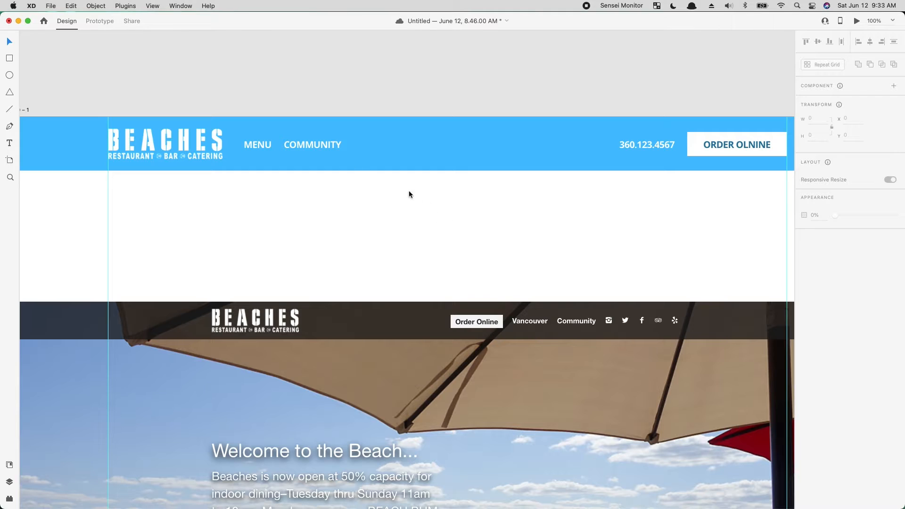
Duplicate the COMMUNITY link to its right at X 761, Y 45 and change the copy's text to "LOCATIONS"
click(311, 145)
drag(310, 144, 380, 146)
double_click(380, 145)
text(LOCATIONS)
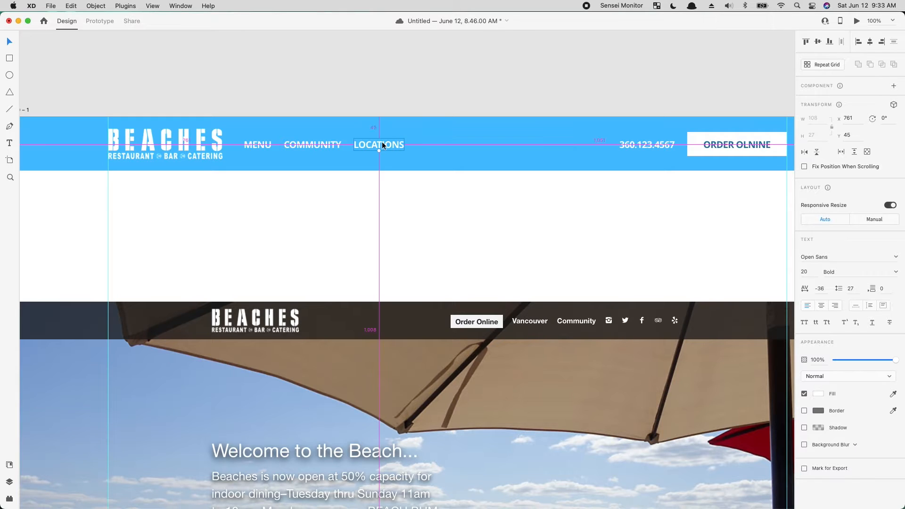
Duplicate the LOCATIONS link to its right at X 895, Y 45 and change the copy's text to "HOURS"
drag(380, 145, 447, 142)
double_click(447, 141)
text(H)
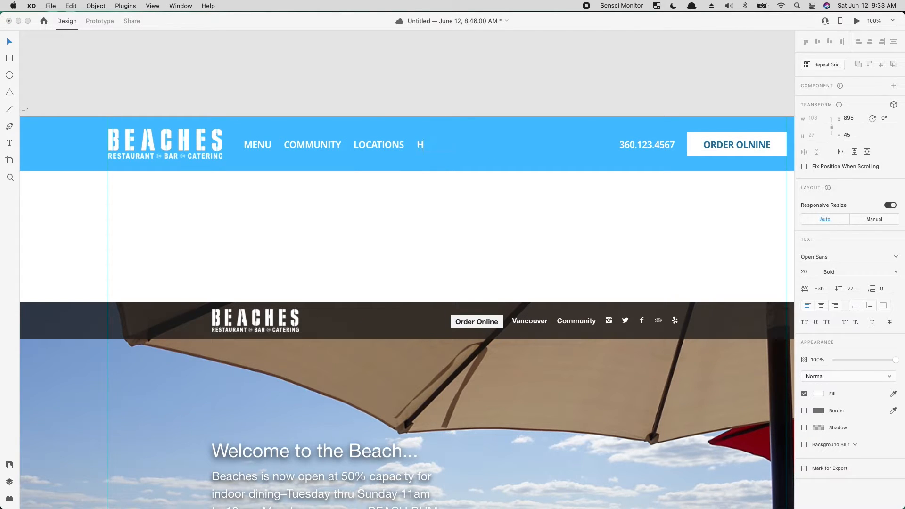
text(OURS)
click(477, 222)
Duplicate the HOURS link to its right and change the copy's text to "RESERVATION"
drag(438, 141, 485, 144)
double_click(484, 143)
text(RESERVATION)
click(451, 227)
click(476, 241)
Check the contrast between the white MENU text and the blue header bar with the Stark plugin
drag(486, 204, 241, 112)
click(258, 211)
drag(257, 210, 262, 140)
click(10, 500)
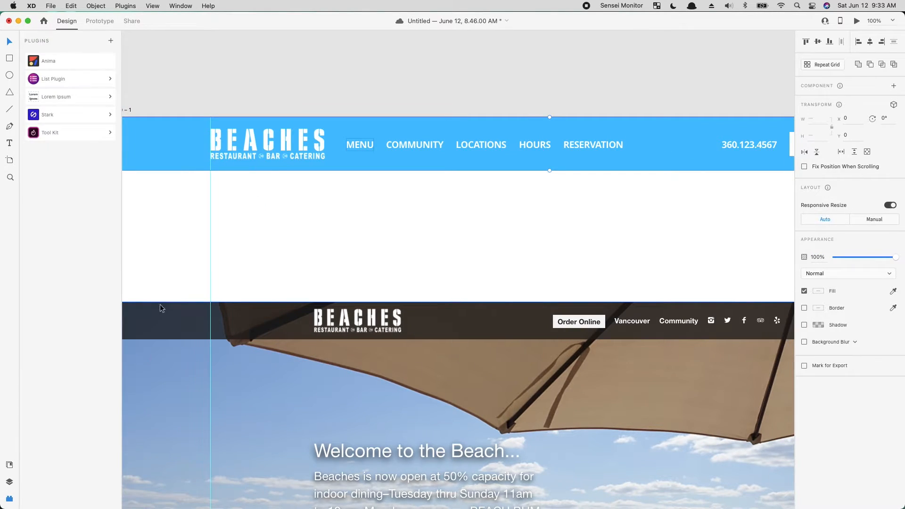
click(66, 116)
click(58, 140)
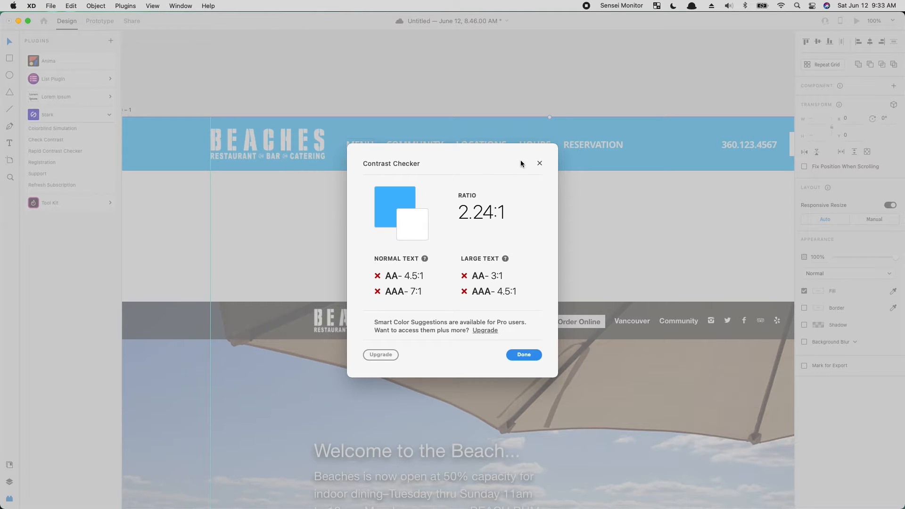
click(540, 163)
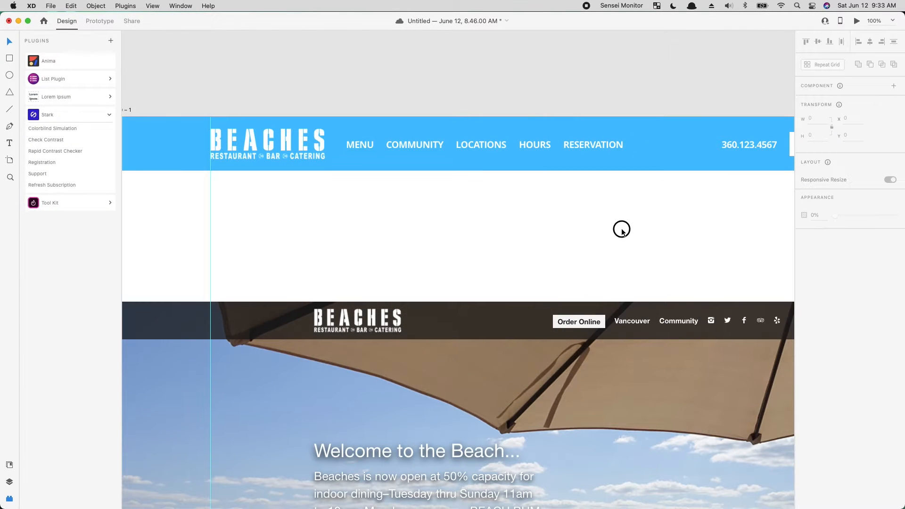
Darken the header bar's fill to the deeper blue #0087CE
click(817, 310)
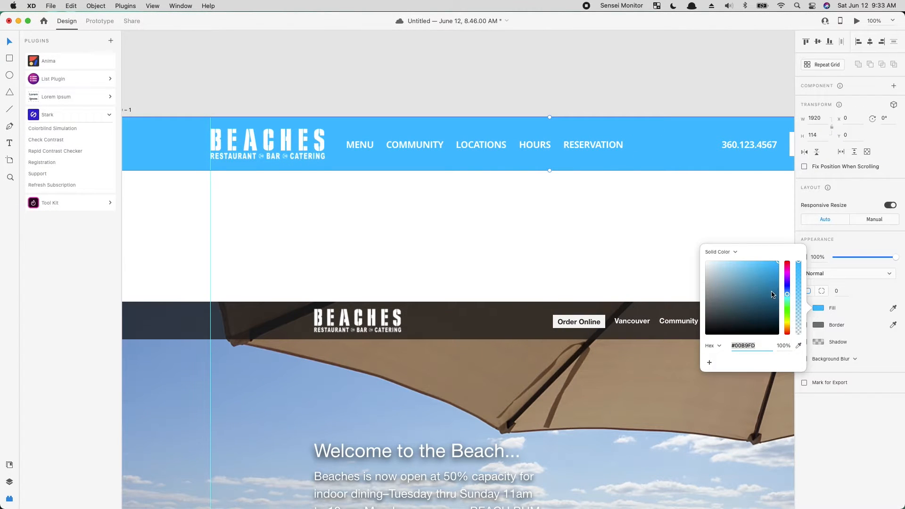
drag(778, 265, 791, 296)
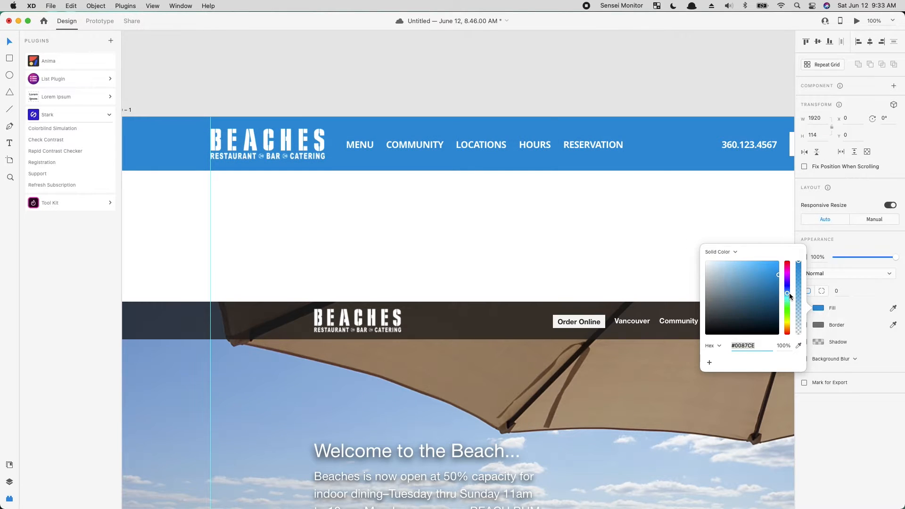
click(410, 253)
Recheck the contrast of the MENU text against the darkened header bar with Stark
click(354, 144)
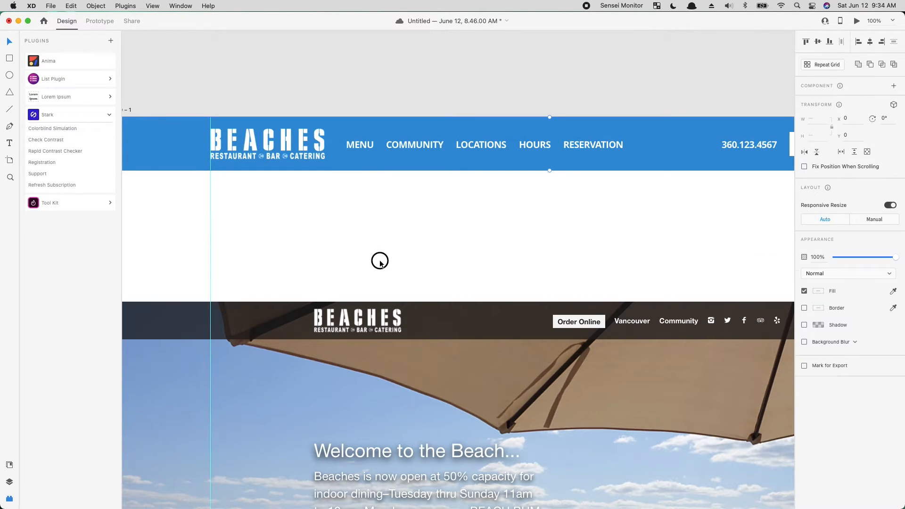
double_click(361, 150)
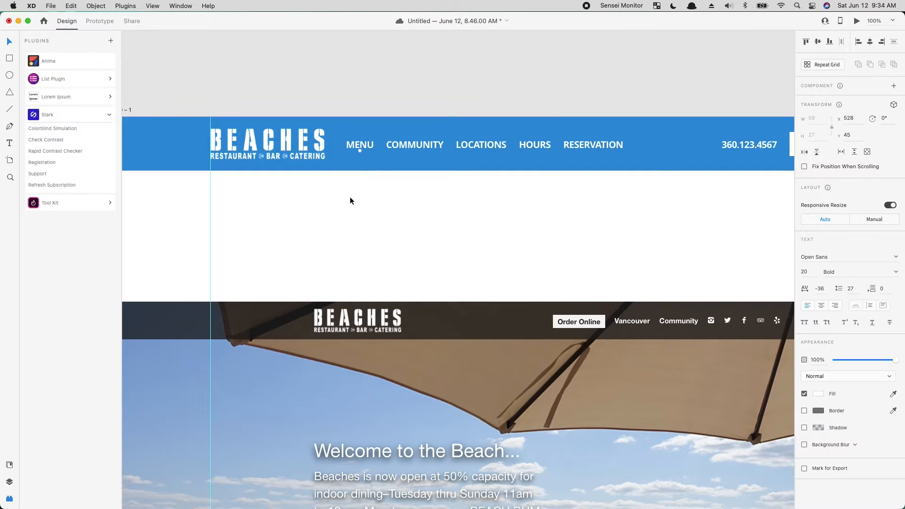
click(366, 132)
click(45, 140)
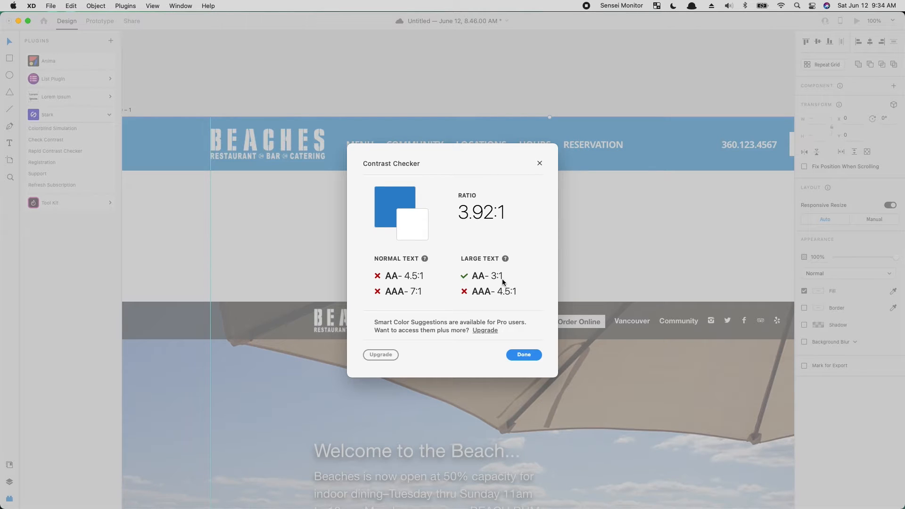
click(539, 163)
drag(575, 235, 540, 247)
click(641, 163)
click(621, 281)
drag(355, 257, 379, 224)
drag(443, 247, 394, 240)
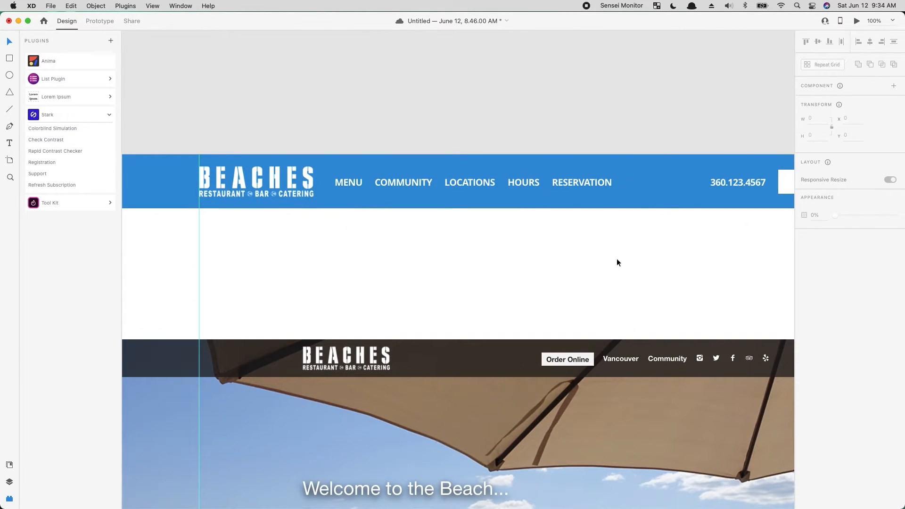
Move the old homepage screenshot down and off the artboard to X 615, Y 1208
drag(613, 272, 590, 229)
drag(482, 295, 309, 273)
drag(437, 197, 501, 185)
click(497, 263)
drag(497, 264, 565, 228)
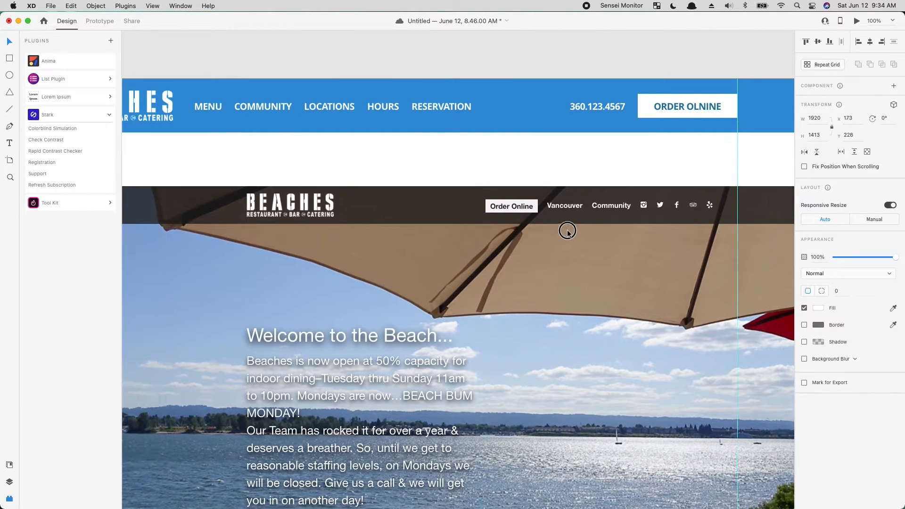
key(super+minus)
drag(443, 302, 347, 147)
drag(350, 202, 405, 167)
drag(356, 184, 400, 441)
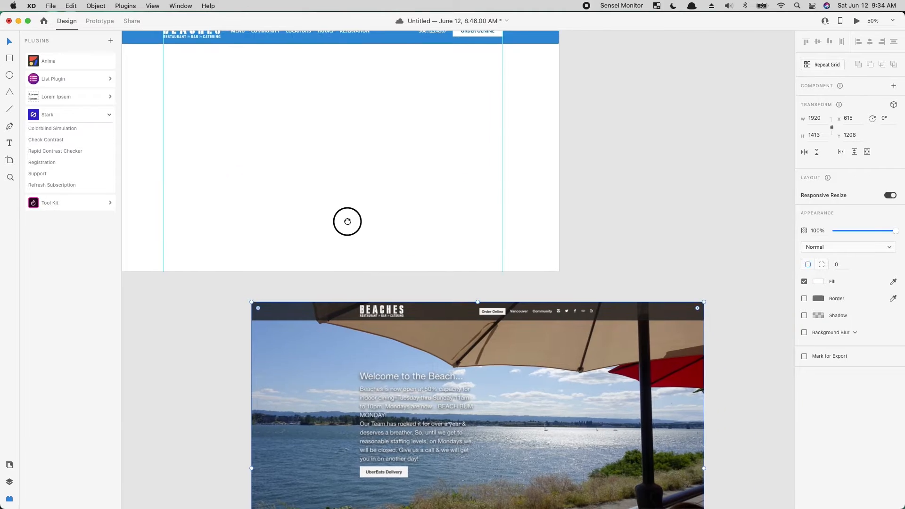
Duplicate the header bar and make the copy a 1920 × 689 hero rectangle directly below the header at Y 114
drag(337, 216, 457, 309)
click(508, 124)
key(super+d)
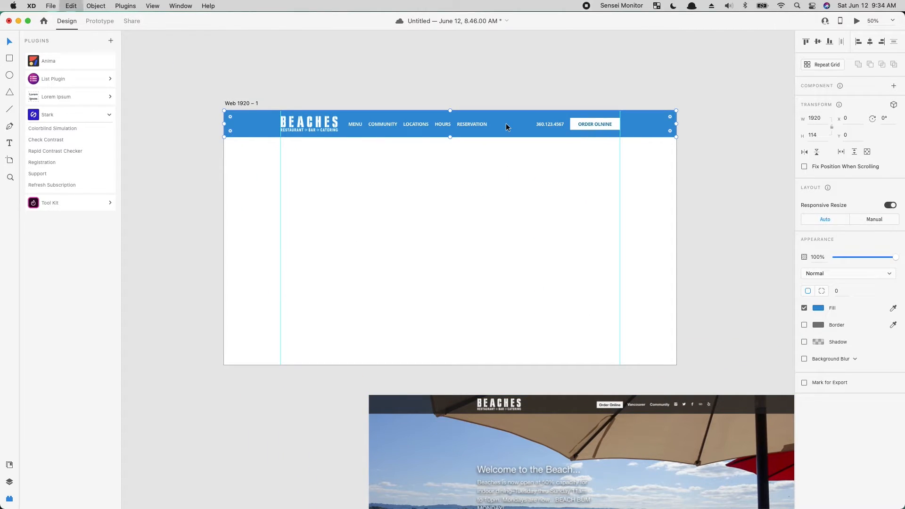
drag(449, 111, 439, 300)
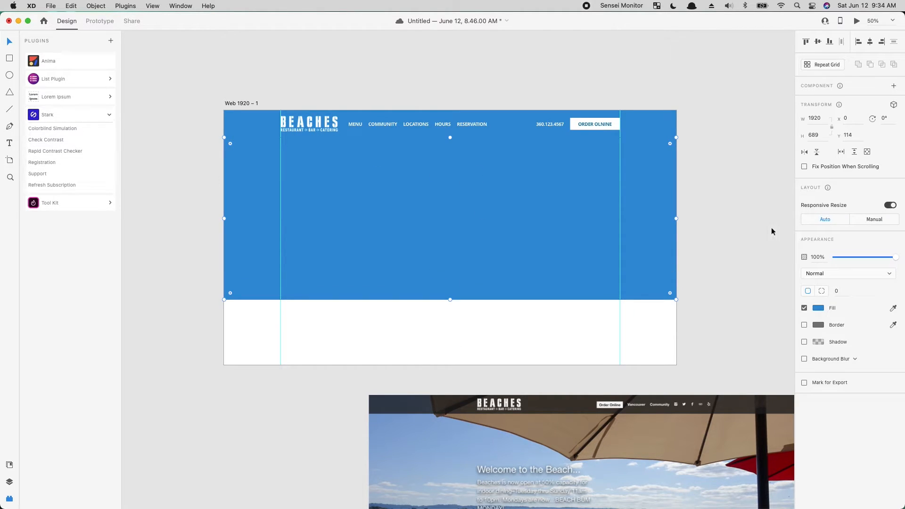
Fill the hero rectangle with a neutral grey and save the document
click(819, 308)
drag(717, 283, 651, 297)
click(447, 354)
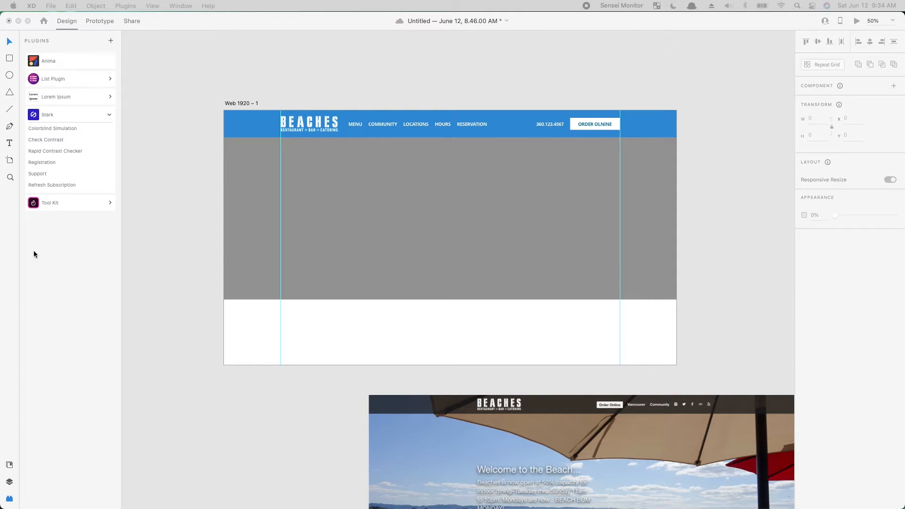
key(super+s)
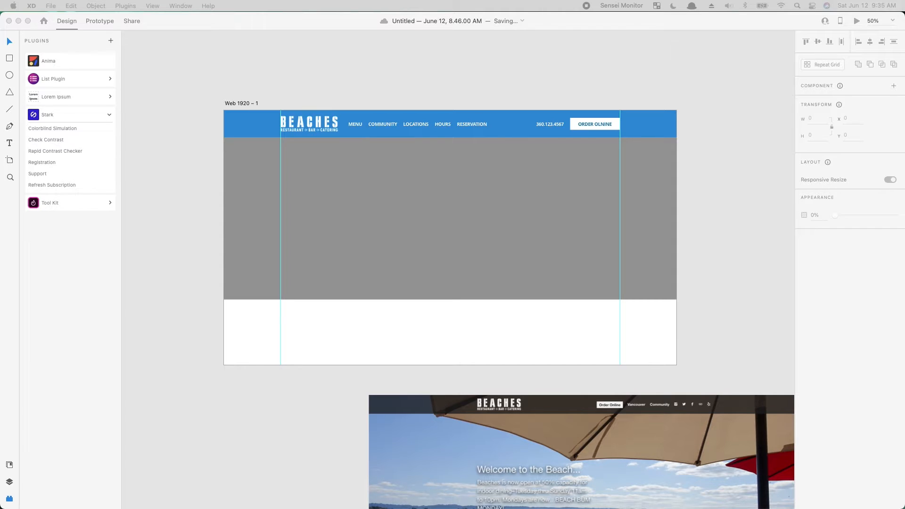
Fill the hero rectangle with the restaurant interior photo and adjust the picture's position inside it
drag(116, 230, 508, 203)
double_click(509, 226)
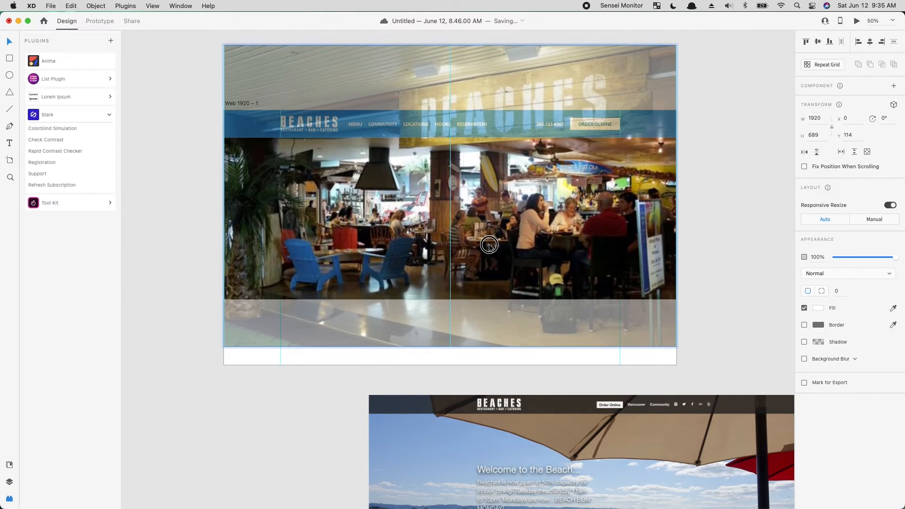
click(716, 248)
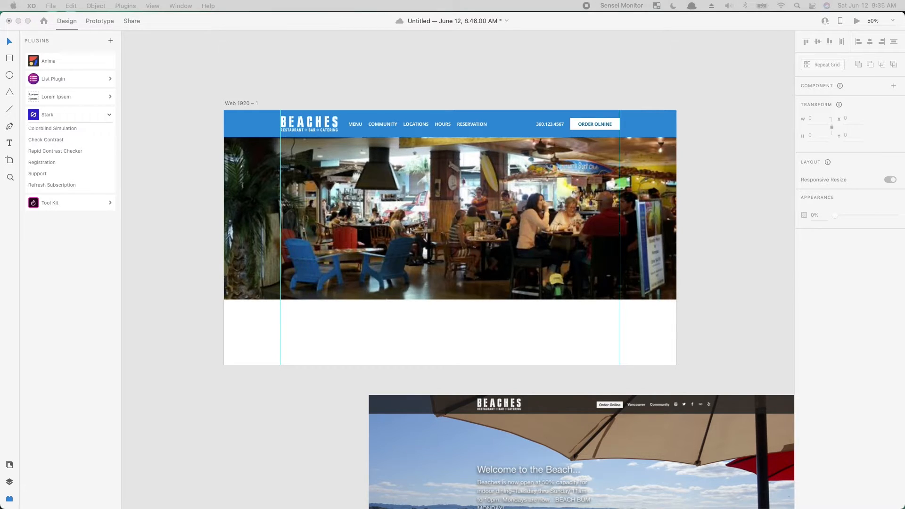
Fill the hero rectangle with the photo of guests dining on the riverside patio and shift the picture upward inside it
drag(288, 213, 392, 222)
double_click(442, 231)
drag(456, 250, 455, 210)
click(736, 250)
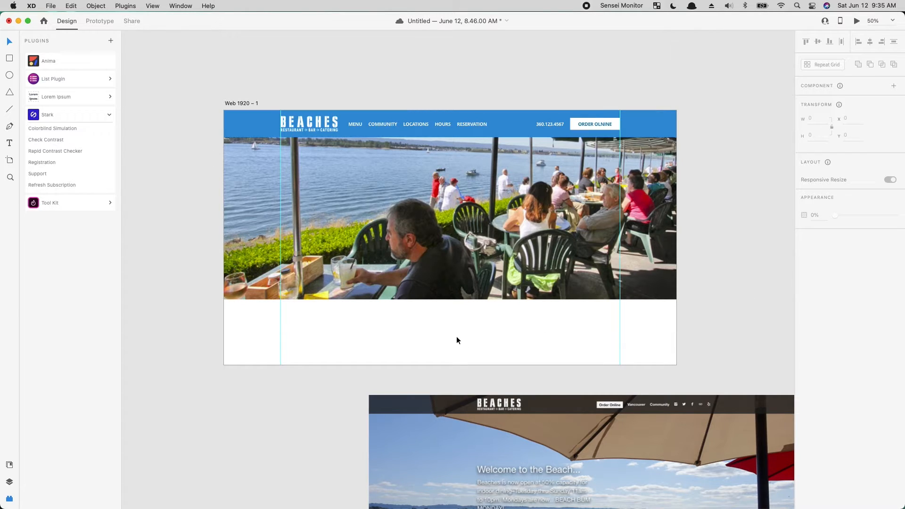
Try the photo of empty riverside tables under a cloudy sky in the hero rectangle, and undo the replacement
click(482, 265)
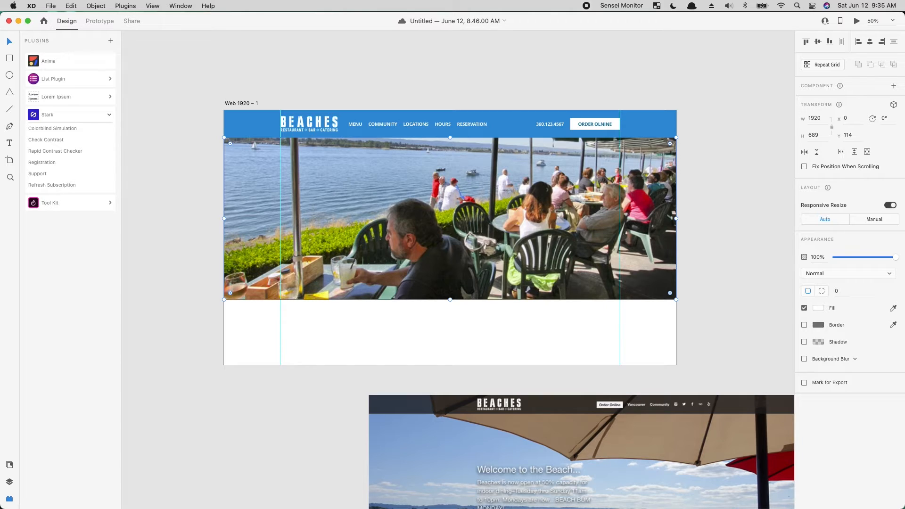
key(super+Tab)
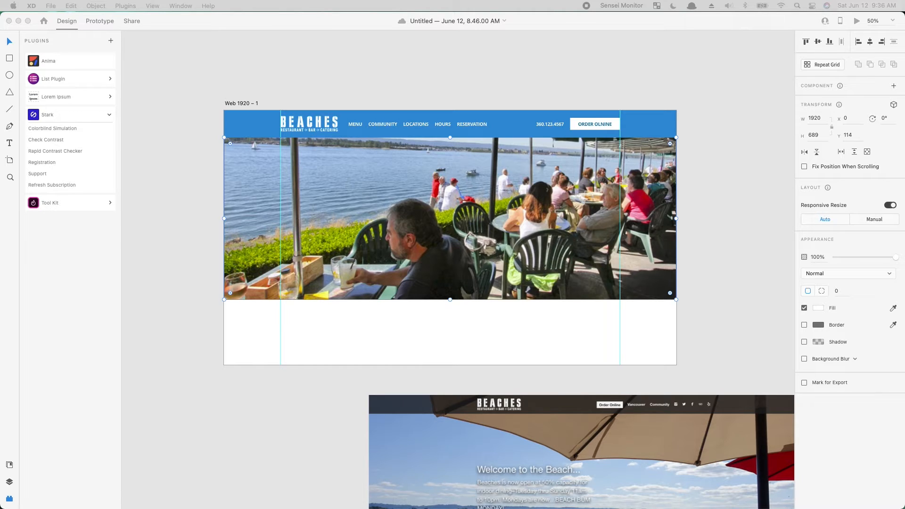
drag(896, 188, 499, 198)
double_click(482, 250)
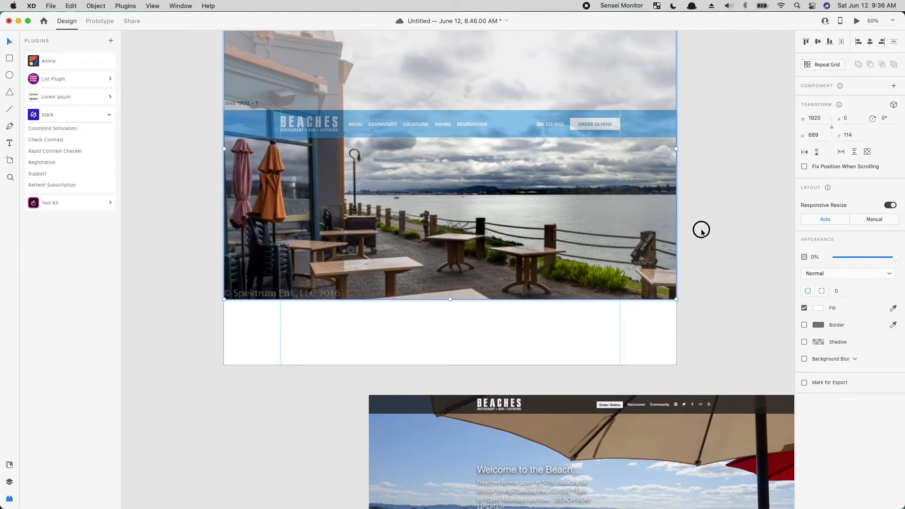
click(700, 229)
key(super+z)
key(super+z)
key(super+z)
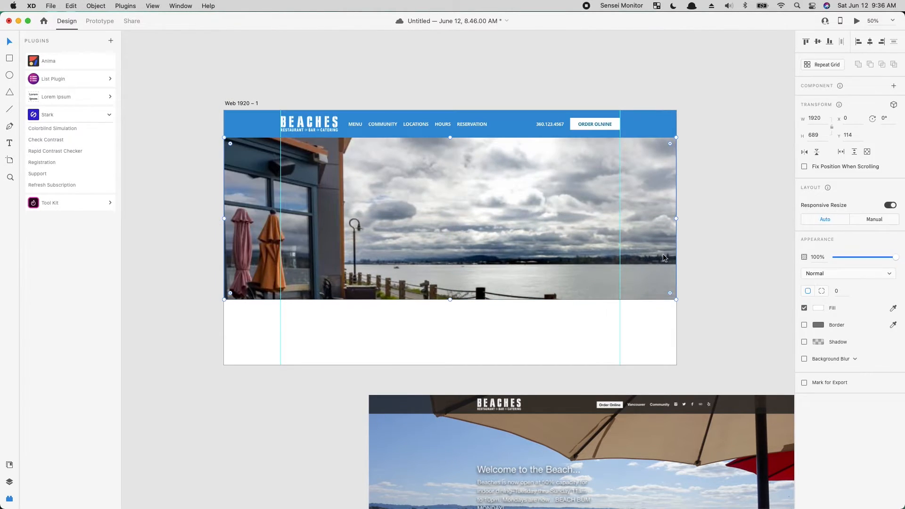
click(694, 289)
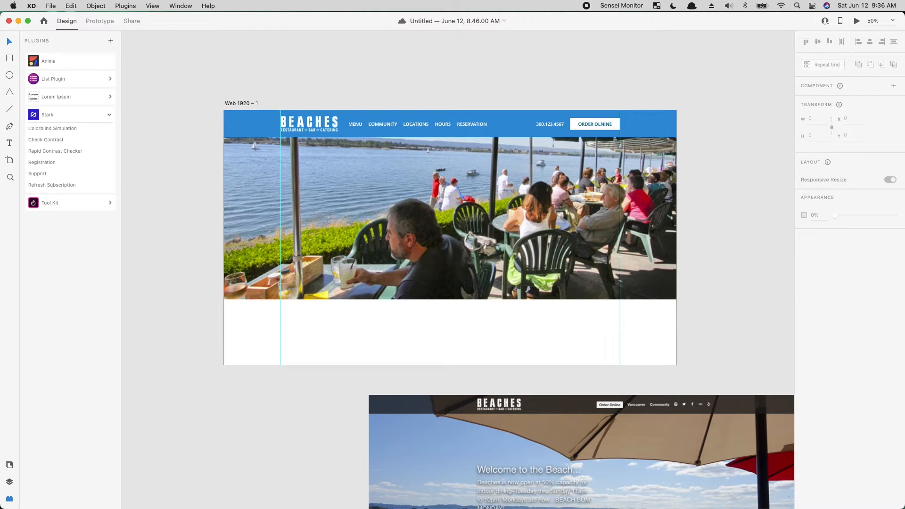
Shift the riverside patio photo downward inside the hero rectangle to show more of the umbrellas
double_click(545, 249)
drag(546, 248, 544, 268)
click(739, 289)
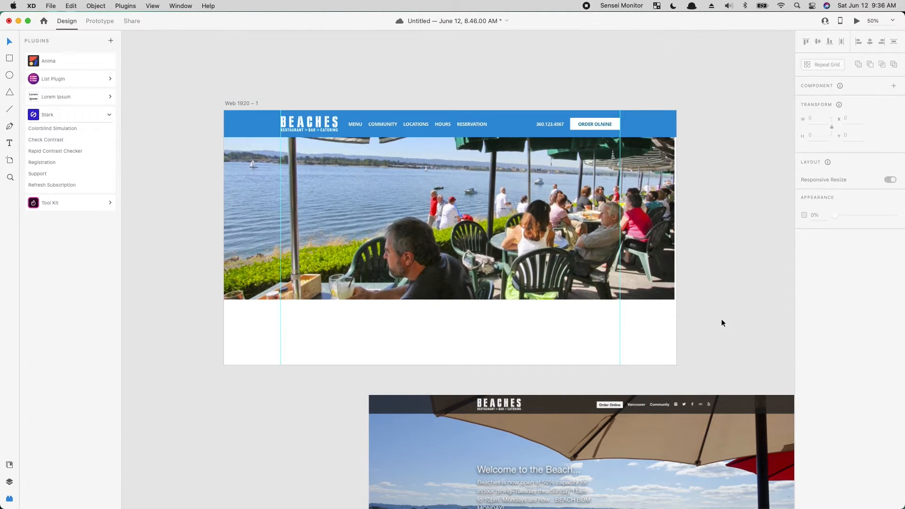
Move the old homepage screenshot closer beneath the artboard, roughly in line with its left edge
key(super+equal)
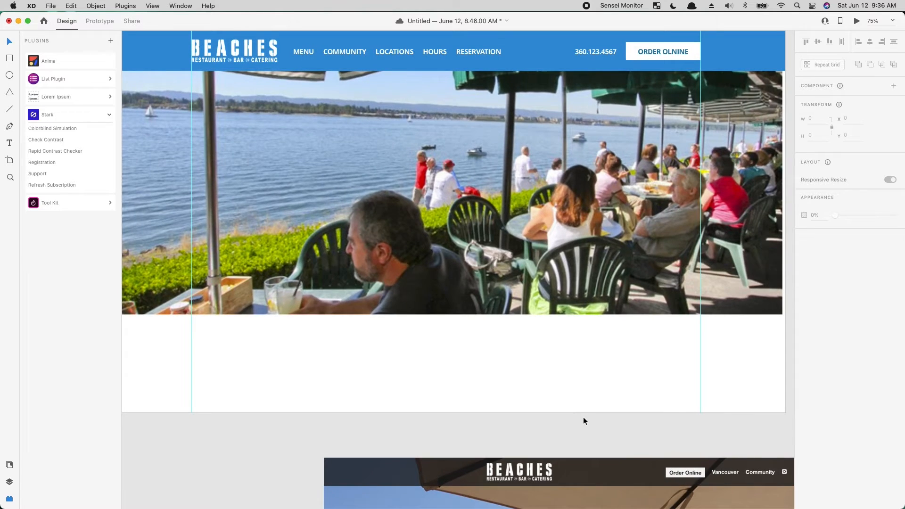
key(super+minus)
scroll(581, 410, down, 10)
drag(599, 351, 501, 386)
scroll(472, 391, up, 10)
drag(456, 485, 439, 441)
click(424, 321)
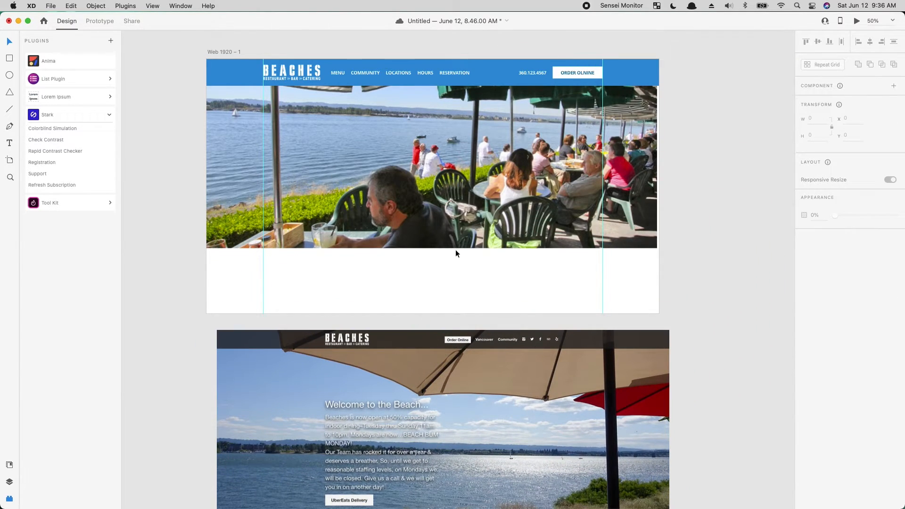
Overlay the hero photo with a black copy of its rectangle and lower the overlay's opacity to darken the picture
click(464, 226)
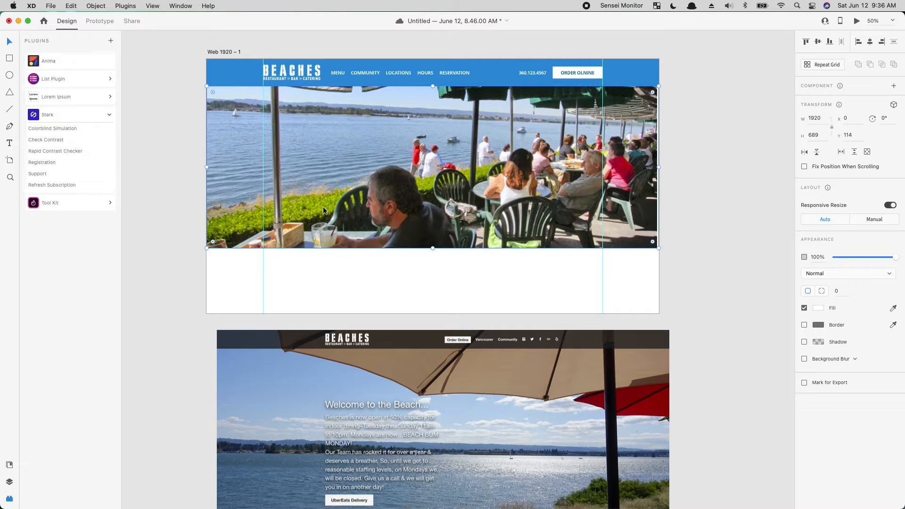
click(818, 308)
drag(757, 291, 616, 383)
click(752, 86)
click(486, 198)
drag(877, 261, 862, 260)
click(749, 172)
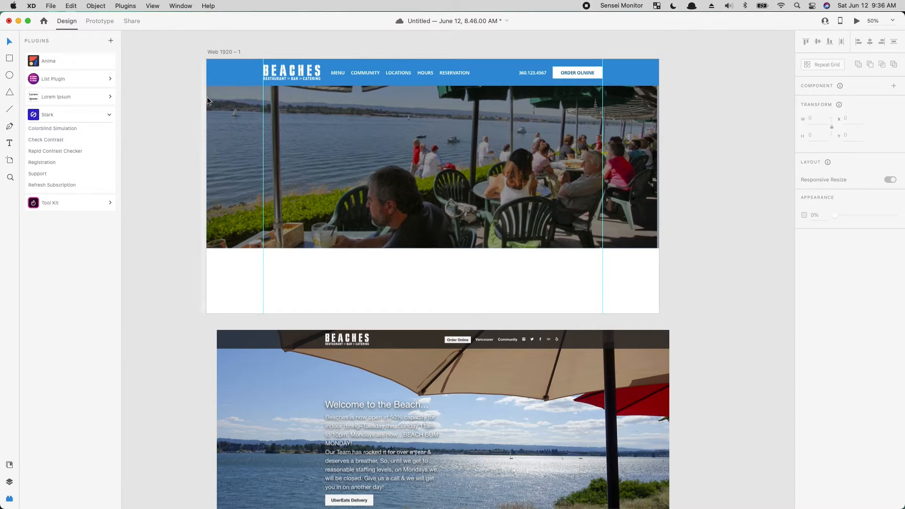
Copy the MENU link onto the hero area at X 690, Y 388 and send the hero photo and overlay to the back
click(231, 78)
drag(458, 281, 389, 285)
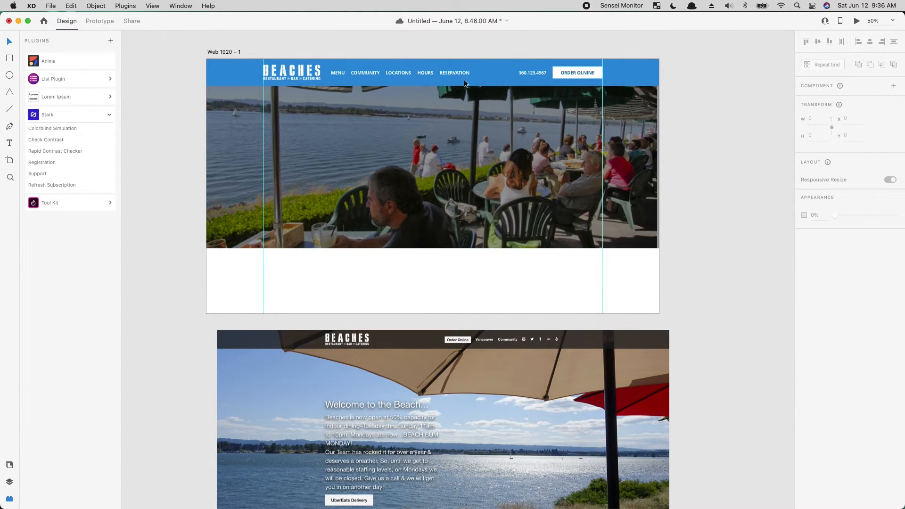
drag(340, 73, 378, 154)
right_click(555, 186)
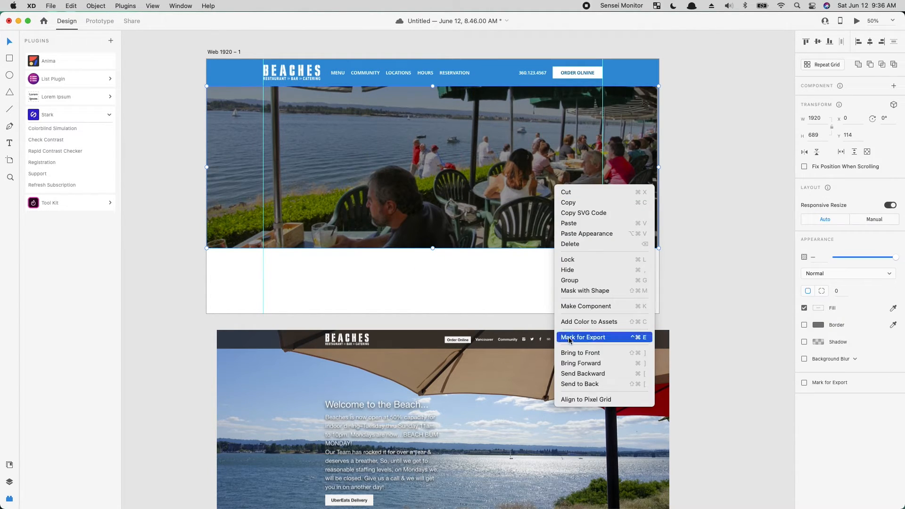
click(576, 384)
Convert the MENU copy on the hero to fixed-size text and enlarge its box to 593 × 197
click(381, 154)
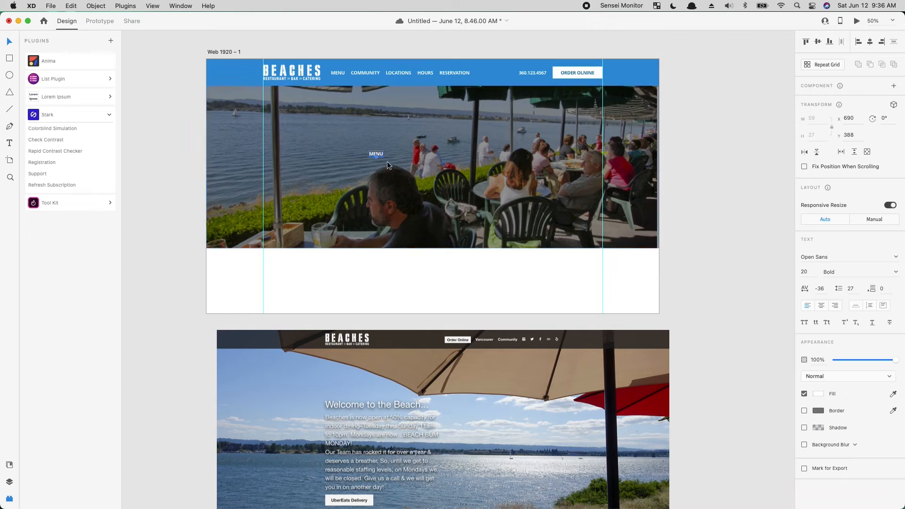
click(883, 305)
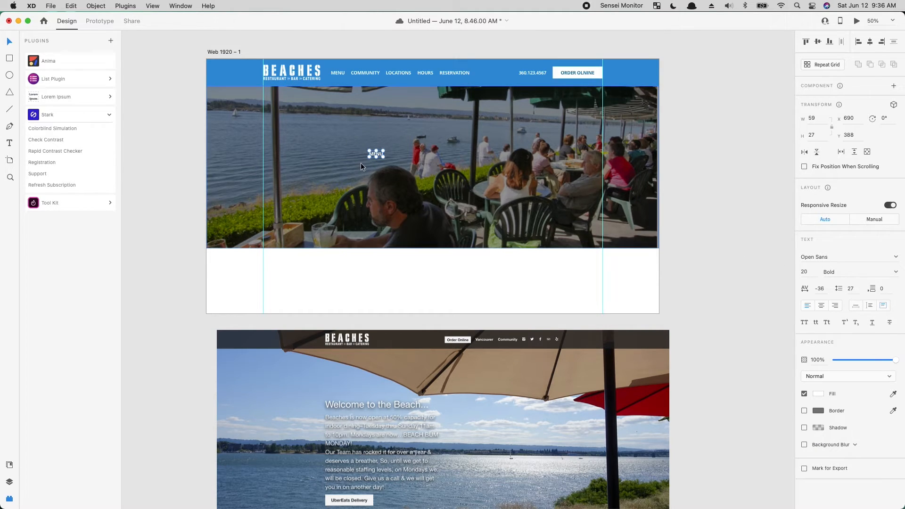
drag(383, 157, 508, 197)
Replace the hero text box's content with "Delicious Cocktails and Succulent Seafood on the River"
double_click(431, 162)
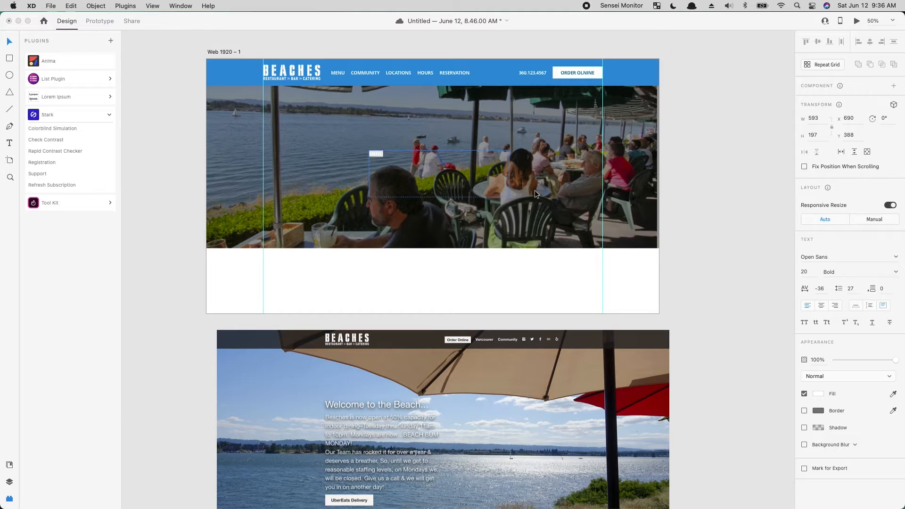
key(BackSpace)
text(Delicou)
key(BackSpace)
key(BackSpace)
text(ious)
text(a)
key(BackSpace)
text(od)
click(749, 185)
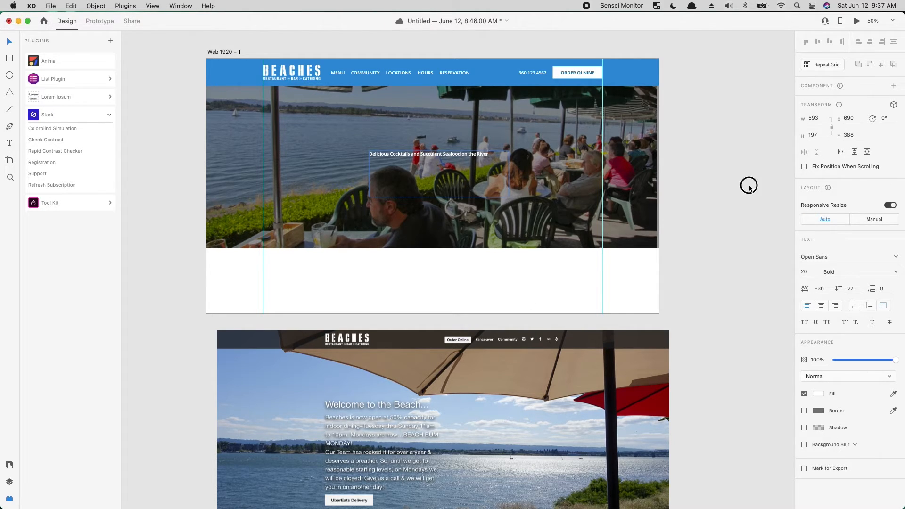
Convert the hero headline to auto-width text and enlarge it to font size 37
click(856, 306)
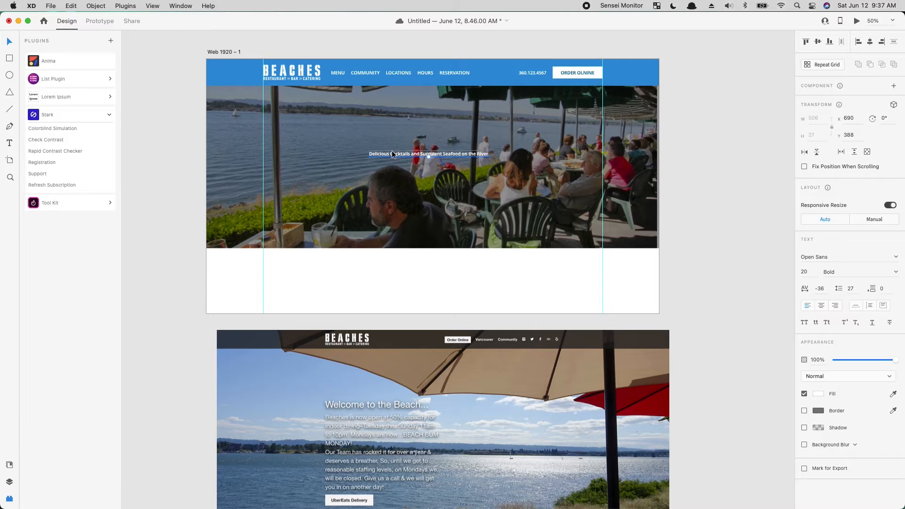
drag(430, 159, 429, 163)
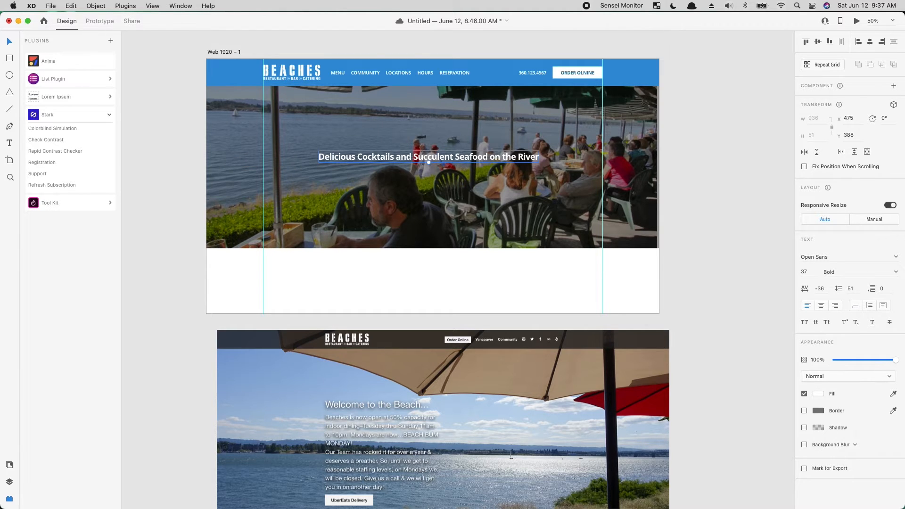
key(super+equal)
key(super+equal)
key(super+minus)
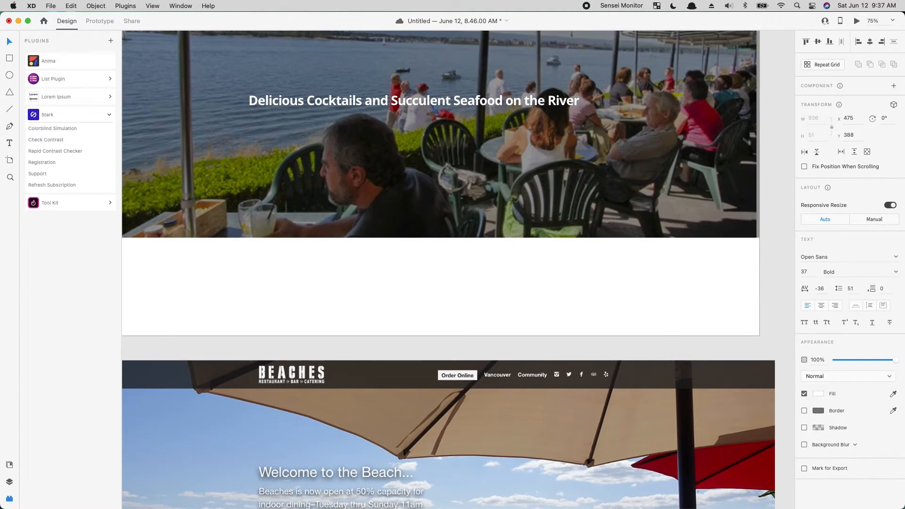
Move the headline to X 293, Y 286 and break it into two lines after "Delicious Cocktails and"
scroll(476, 238, up, 5)
drag(475, 238, 413, 202)
double_click(413, 201)
click(385, 198)
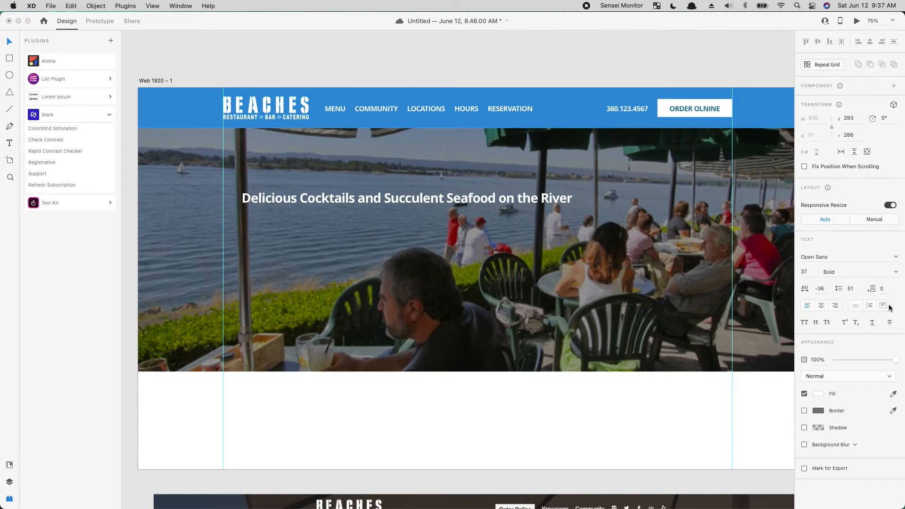
key(Return)
key(Escape)
Enlarge the headline to font size 57 with line spacing 69 and place it at X 279, Y 302
drag(335, 225, 366, 234)
key(Down)
key(Down)
key(Down)
key(Down)
key(Down)
key(Down)
key(Down)
key(Down)
key(Down)
click(410, 310)
click(307, 216)
drag(307, 216, 313, 218)
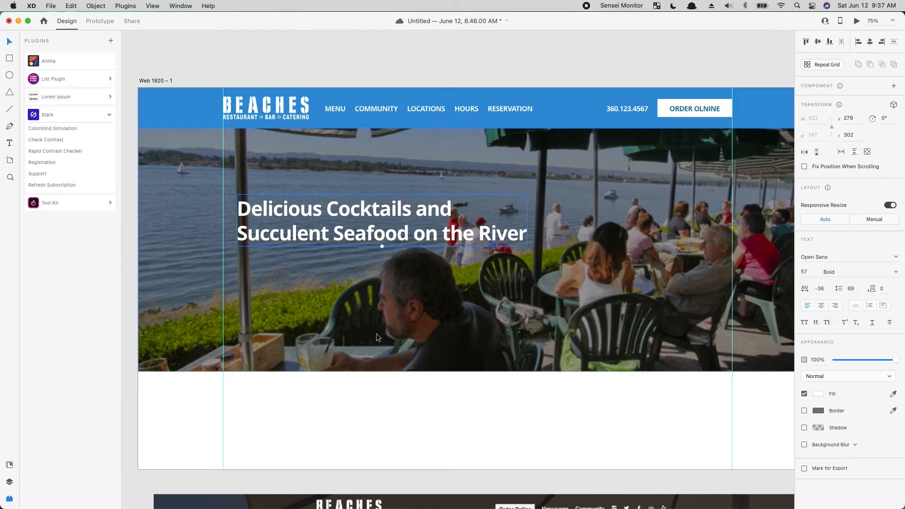
Set the opacity of the black overlay on the hero photo to 54%
click(376, 333)
click(870, 261)
drag(870, 261, 868, 259)
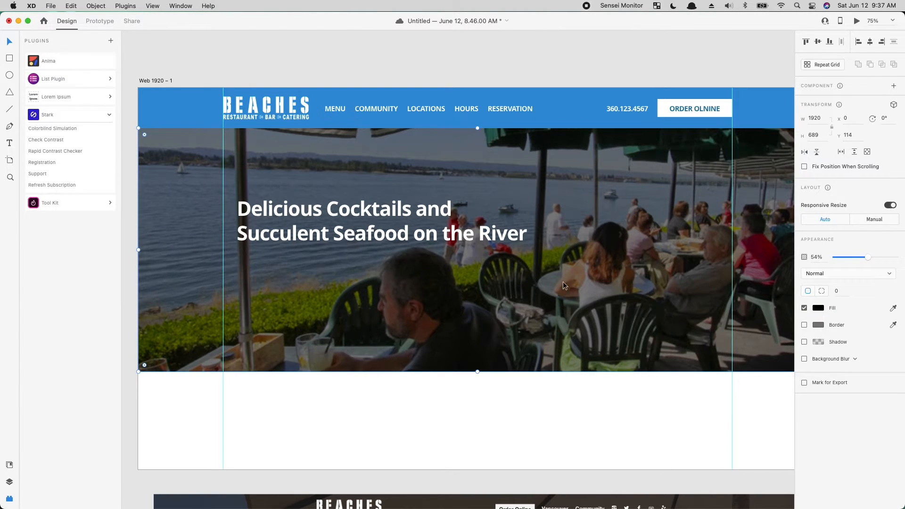
Try the header's blue as the overlay's fill colour and undo it
key(i)
click(530, 123)
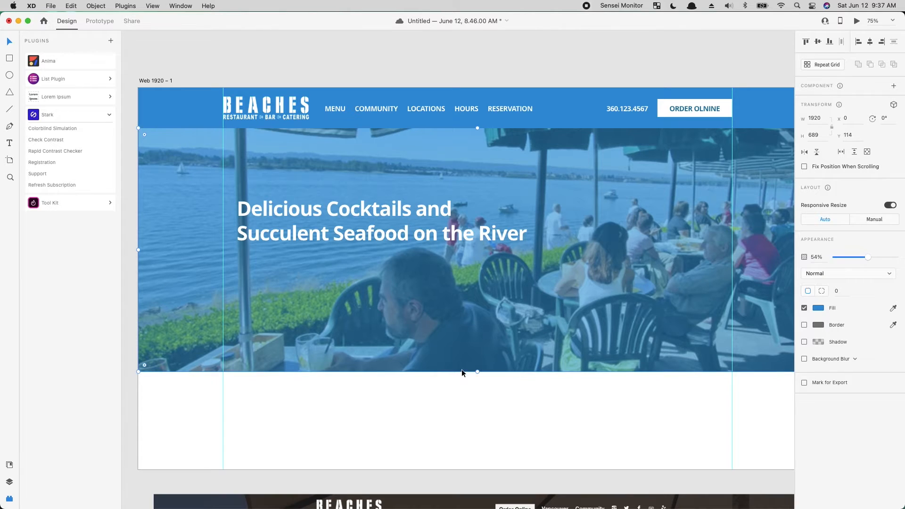
key(super+z)
Reposition the headline on the hero to X 273, Y 298
click(427, 439)
mouse_move(346, 210)
mouse_down()
mouse_move(351, 220)
mouse_move(342, 226)
mouse_move(345, 209)
mouse_up()
click(337, 404)
drag(525, 426, 527, 391)
Duplicate the headline directly below itself at Y 480 and convert the copy to fixed-size text
scroll(527, 391, down, 5)
scroll(494, 330, up, 6)
click(416, 236)
drag(415, 236, 415, 301)
double_click(383, 278)
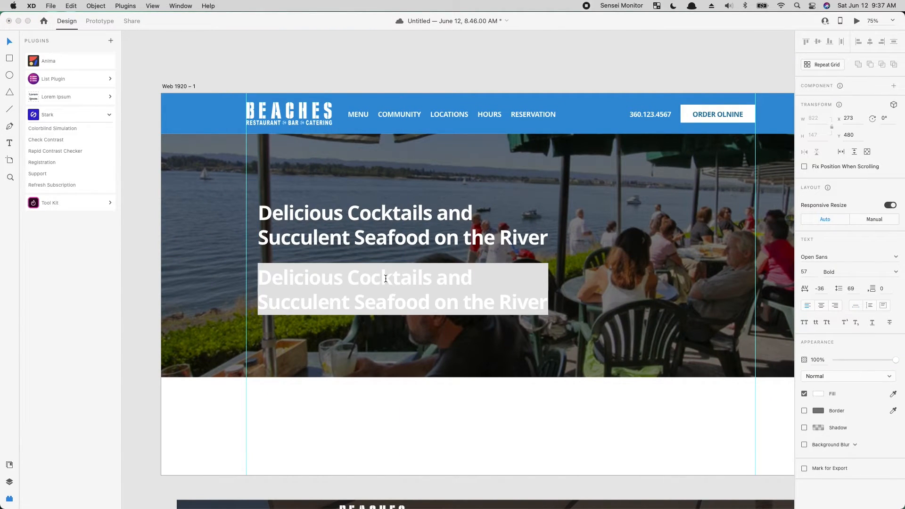
click(880, 307)
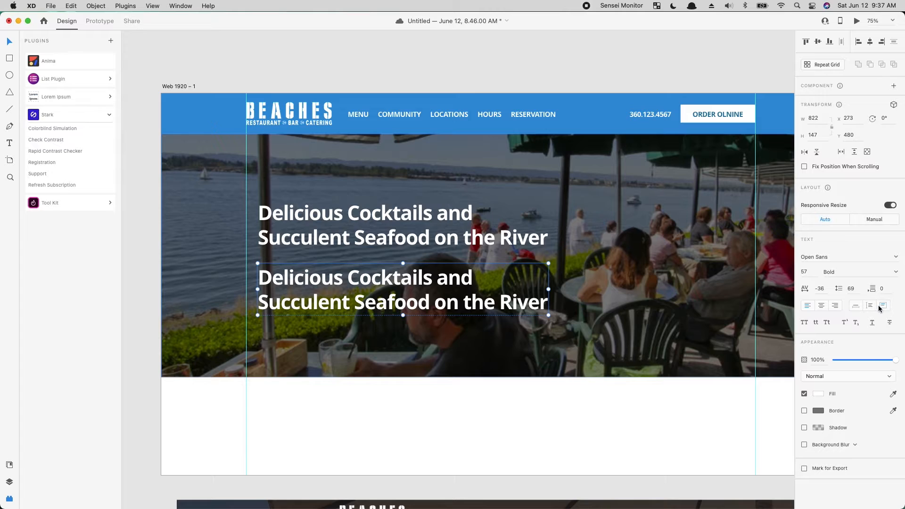
Replace the headline copy's text with "Beaches offers family friendly dining with some of the best seafood entrees in town."
double_click(360, 304)
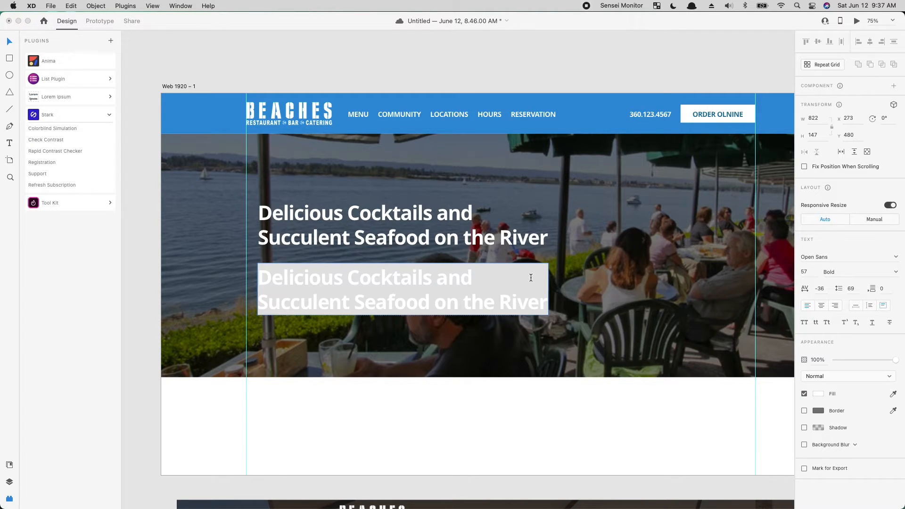
text(Beaches off)
key(BackSpace)
text(fers family )
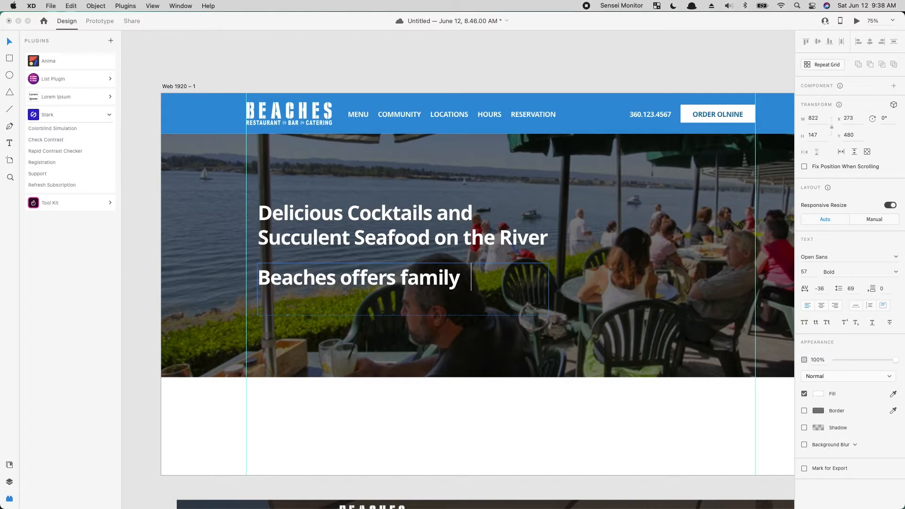
text(friendly d)
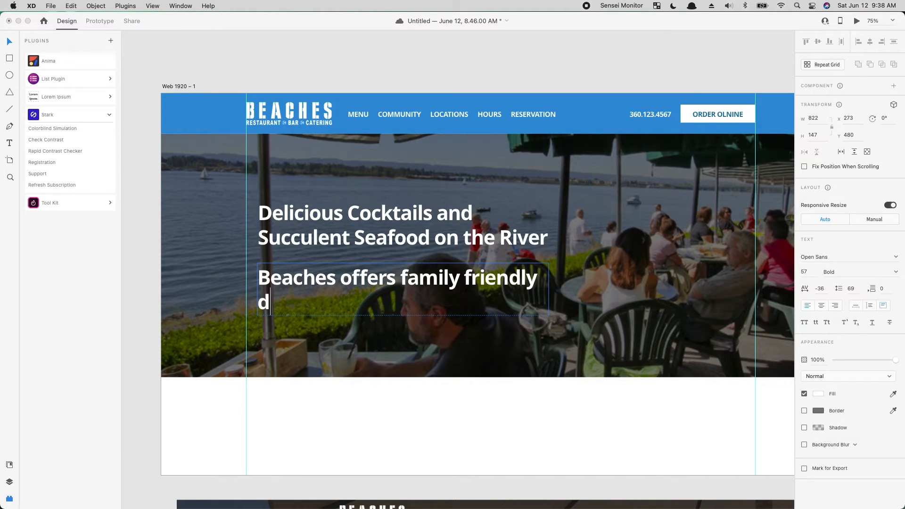
text(ining)
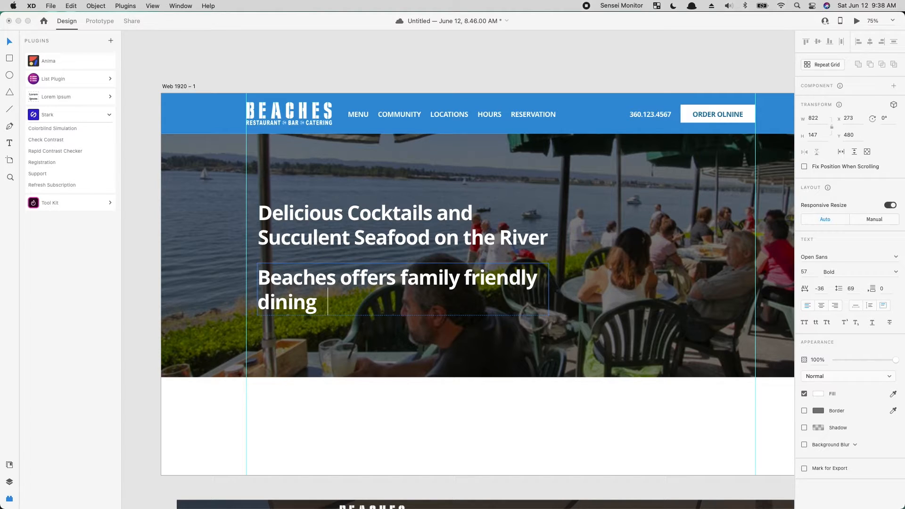
text(with some of the best seasf)
key(BackSpace)
key(BackSpace)
text(foo)
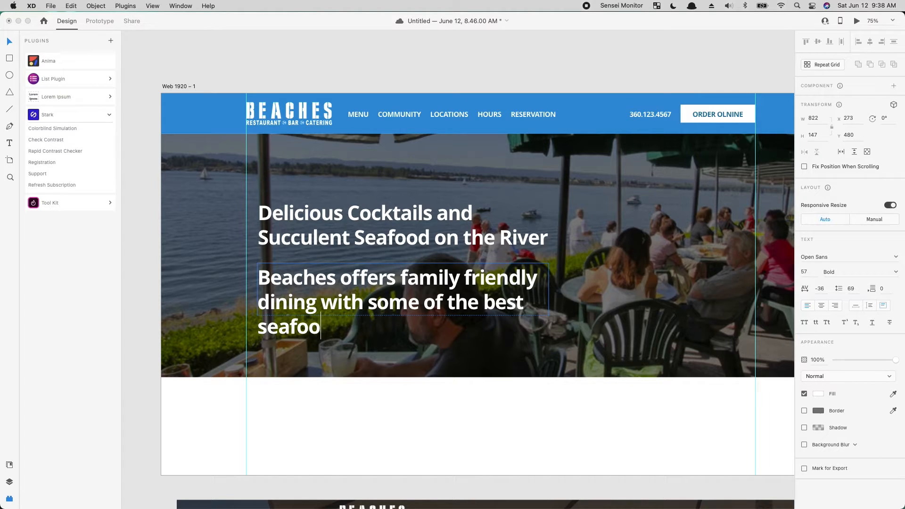
text(d entrees in two)
key(BackSpace)
key(BackSpace)
text(own.)
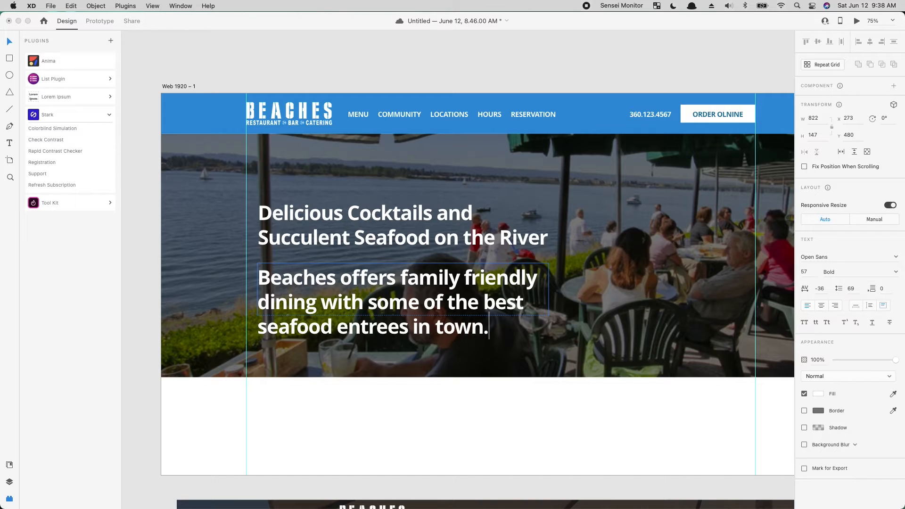
key(Escape)
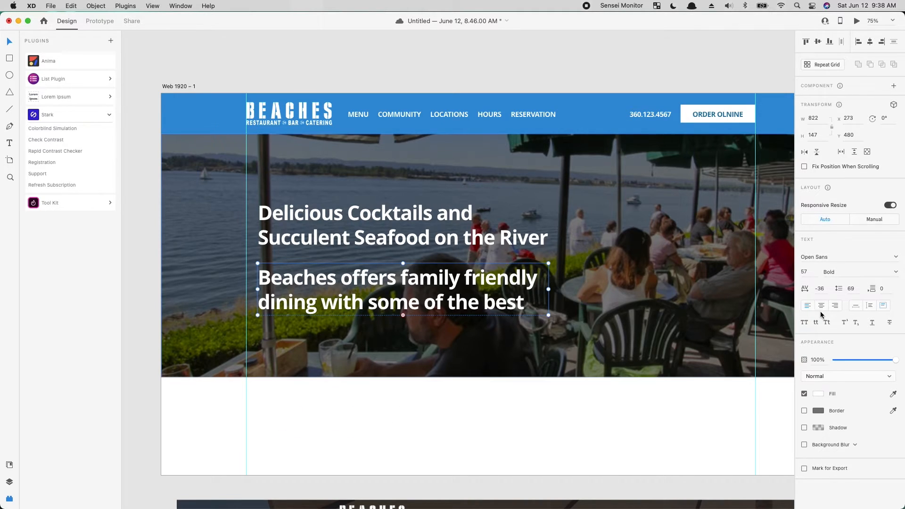
Reduce the paragraph's font size to 33 and its line spacing to 42
click(808, 274)
key(Down)
key(Down)
key(Down)
key(Down)
key(Down)
key(Down)
key(Down)
key(Down)
key(Down)
key(Down)
key(Down)
key(Down)
key(Down)
key(Down)
key(Down)
key(Down)
key(Down)
key(Down)
key(Down)
key(Down)
key(Down)
key(Down)
click(852, 289)
key(Down)
key(Down)
key(Down)
key(Down)
key(Down)
key(Down)
key(Down)
key(Down)
key(Down)
key(Down)
key(Down)
key(Down)
key(Down)
key(Down)
key(Down)
key(Down)
key(Down)
key(Down)
key(Down)
key(Down)
key(Down)
key(Down)
key(Down)
key(Down)
key(Down)
key(Down)
key(Down)
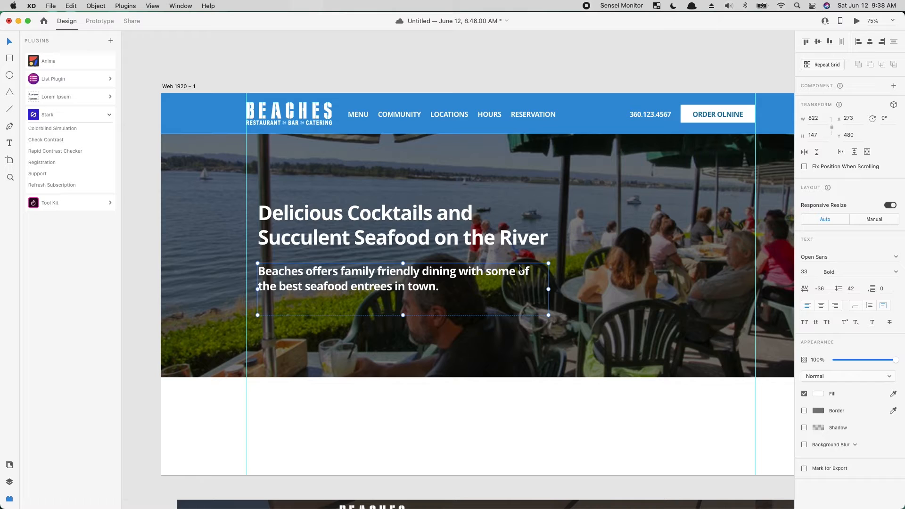
Change the paragraph's weight to Regular and resize its box to 687 × 109
drag(548, 289, 477, 287)
key(super+b)
click(414, 321)
click(464, 288)
drag(483, 313, 499, 301)
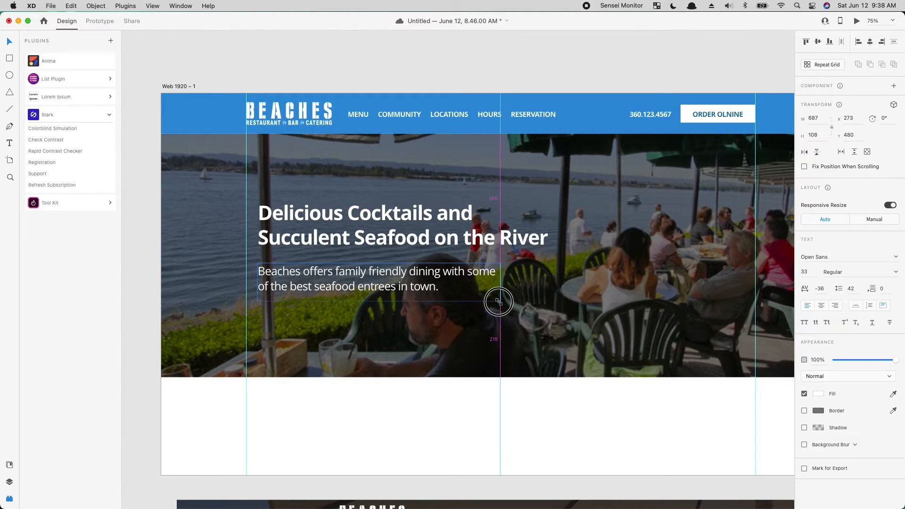
Break the headline before "the River" to put those words on a third line
double_click(468, 242)
click(367, 234)
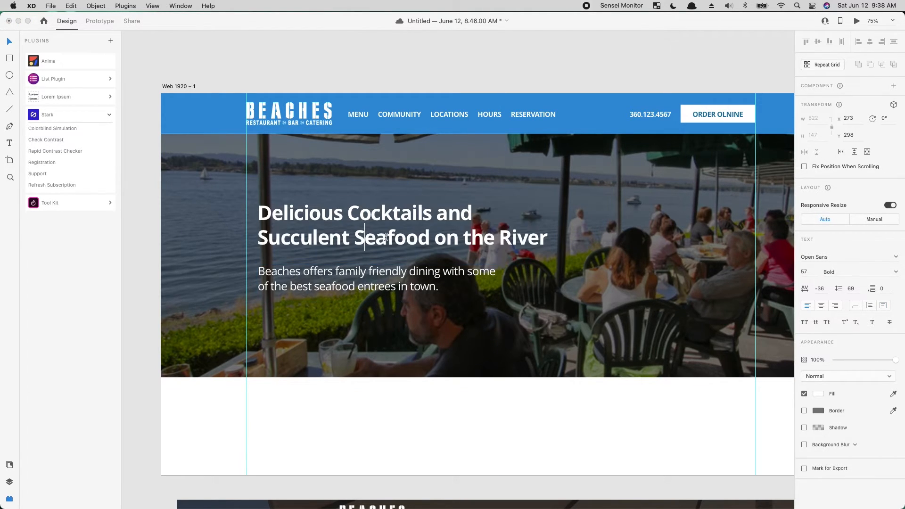
click(500, 237)
click(466, 239)
key(Return)
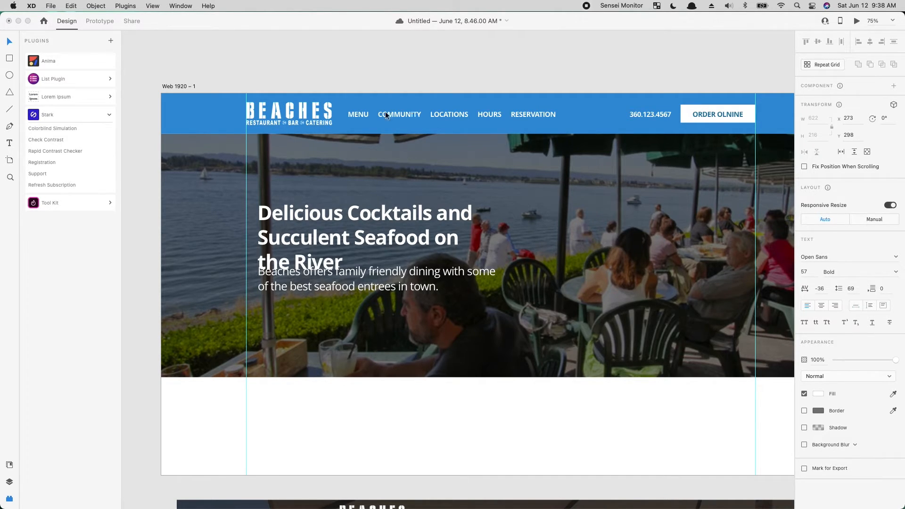
Narrow the paragraph's box to break its line after "with" and centre both hero texts horizontally on the artboard
click(478, 288)
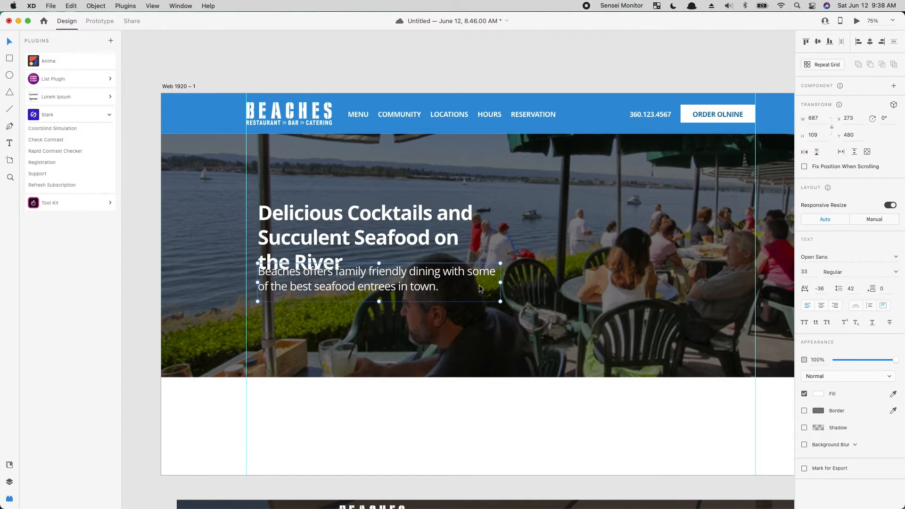
drag(500, 301, 481, 297)
click(336, 181)
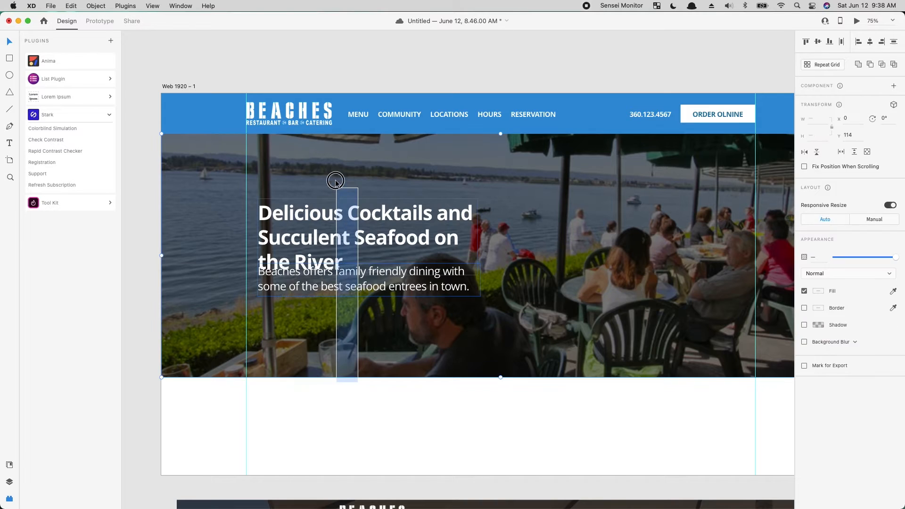
click(869, 43)
drag(536, 446, 403, 190)
shift+click(368, 324)
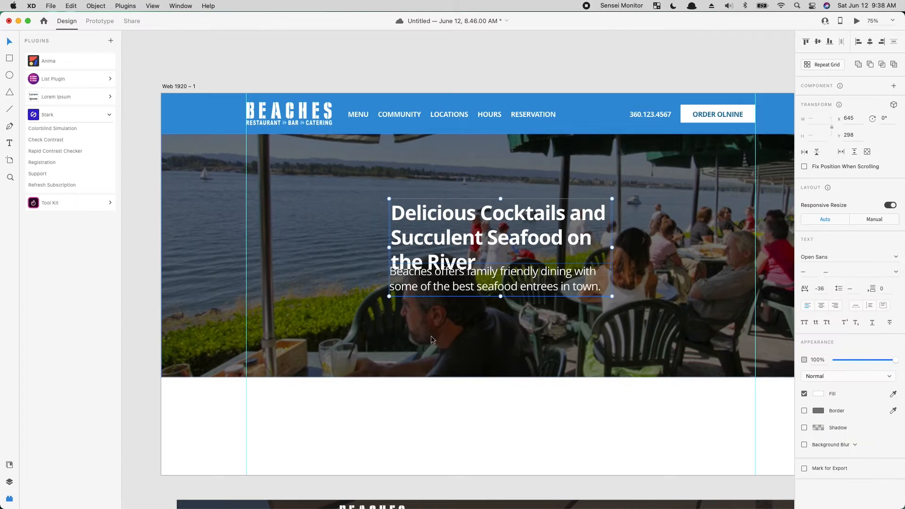
Centre-align the text of the headline and paragraph and move the paragraph down clear of the headline
click(822, 306)
click(473, 445)
drag(468, 286, 468, 316)
Rejoin "the River" with the headline's second line and move the paragraph up just beneath the headline
click(448, 245)
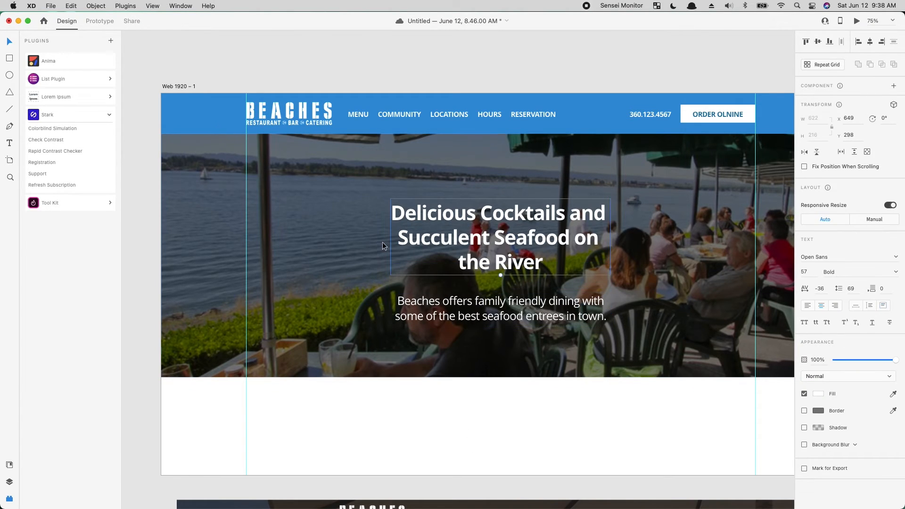
double_click(434, 239)
click(461, 266)
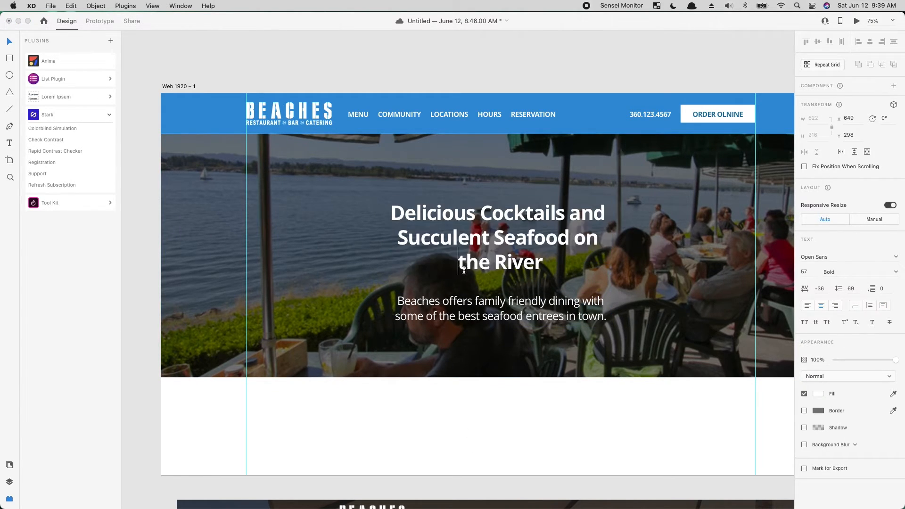
key(BackSpace)
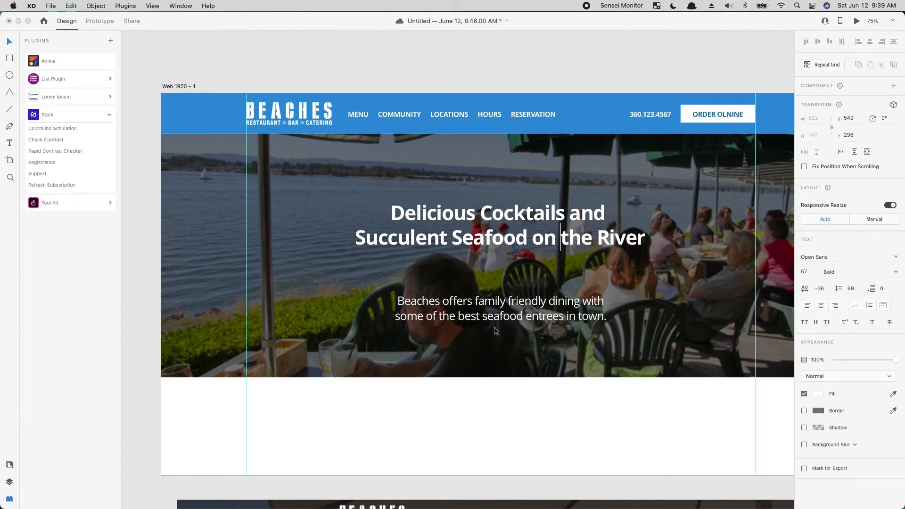
drag(519, 324, 518, 287)
Copy the header's ORDER OLNINE button with its label onto the hero below the paragraph, at X 764, Y 594
drag(558, 423, 338, 347)
drag(430, 420, 434, 365)
click(527, 384)
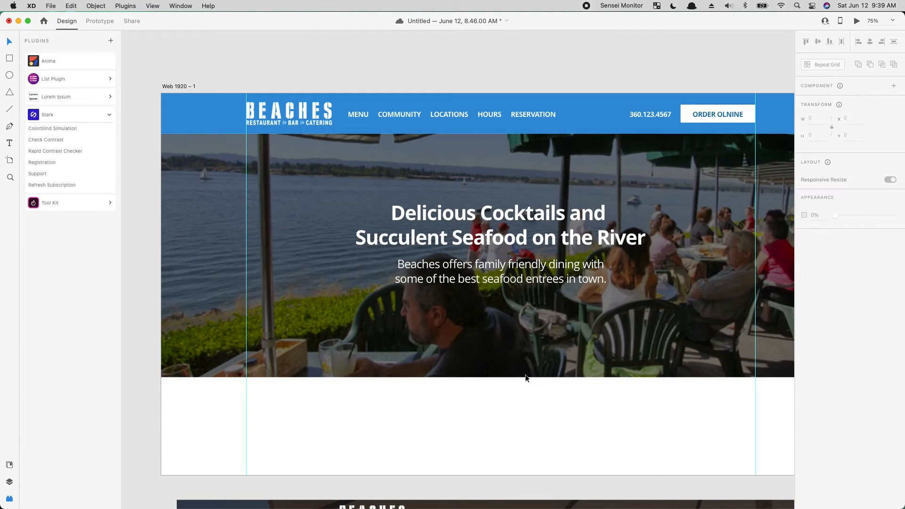
click(705, 115)
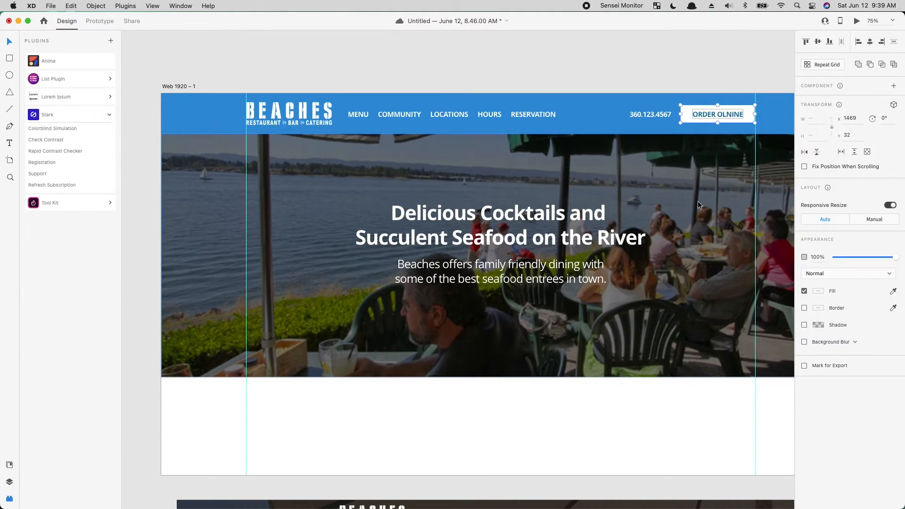
drag(705, 113, 456, 313)
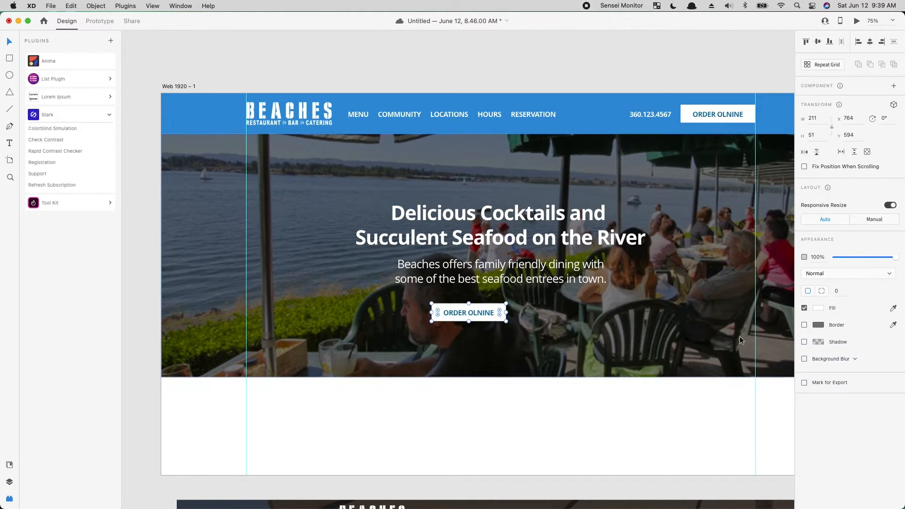
Remove the hero button's fill and give it a white border of size 2
click(804, 325)
click(805, 308)
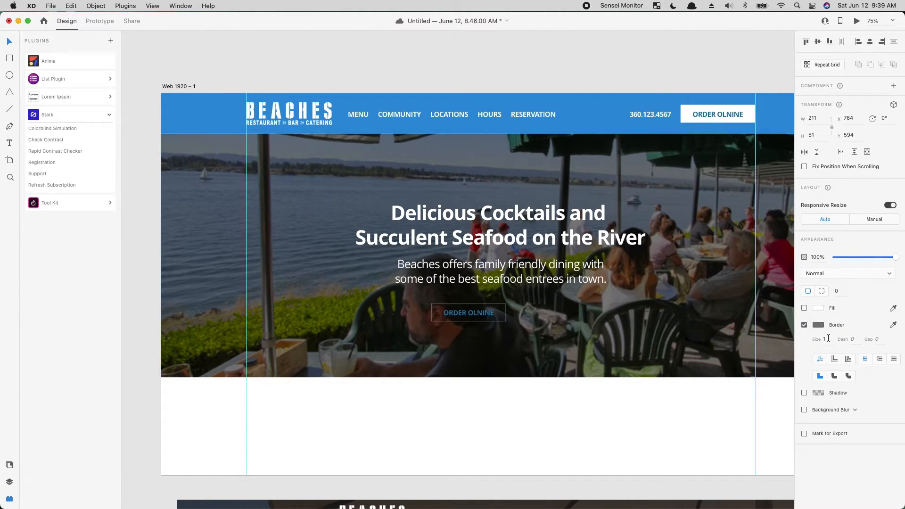
text(2)
click(820, 325)
drag(744, 308, 705, 271)
Recolour the hero button's ORDER OLNINE label to white
click(501, 312)
double_click(468, 313)
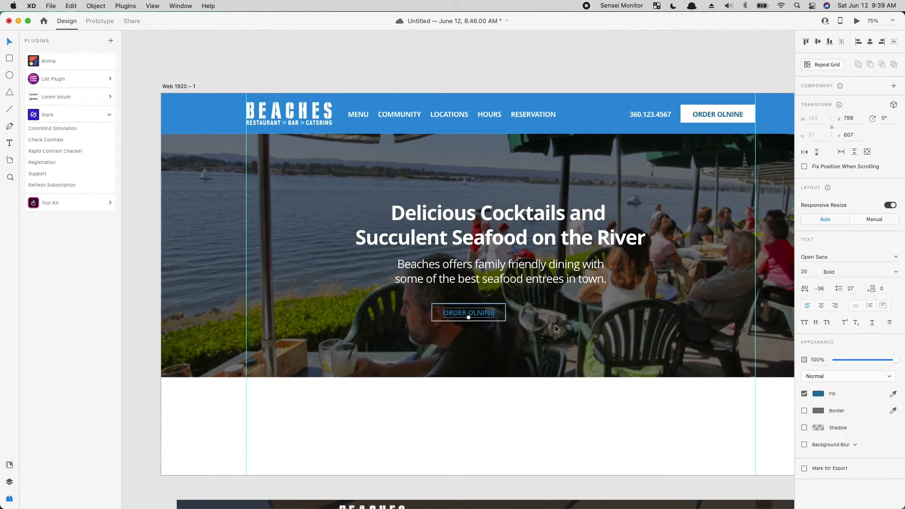
click(821, 397)
click(412, 463)
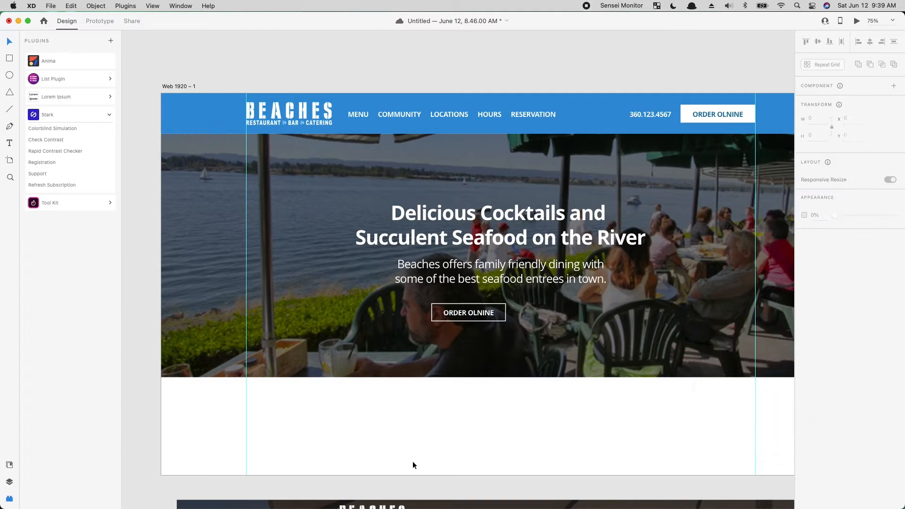
Duplicate the outlined hero button beside the original and change the copy's label to "Make a reservation"
drag(537, 438, 378, 298)
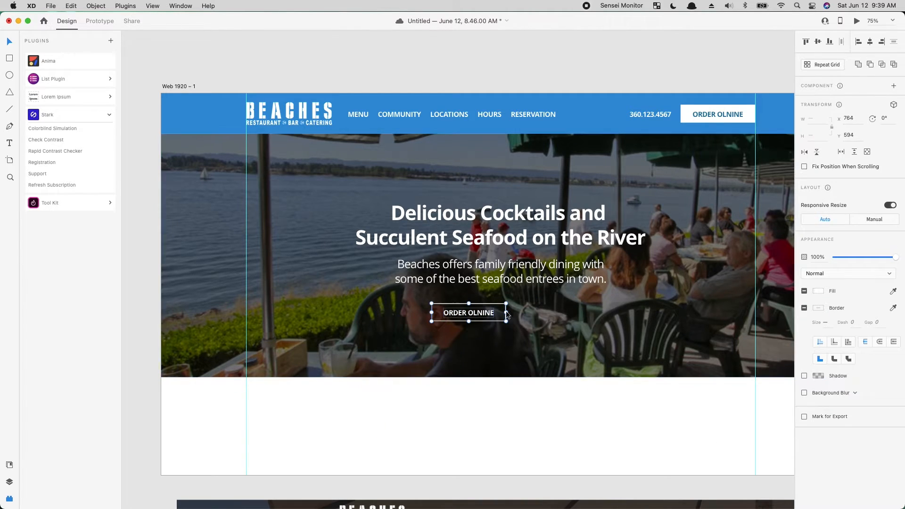
drag(475, 310, 554, 307)
double_click(554, 307)
text(Make a reservation)
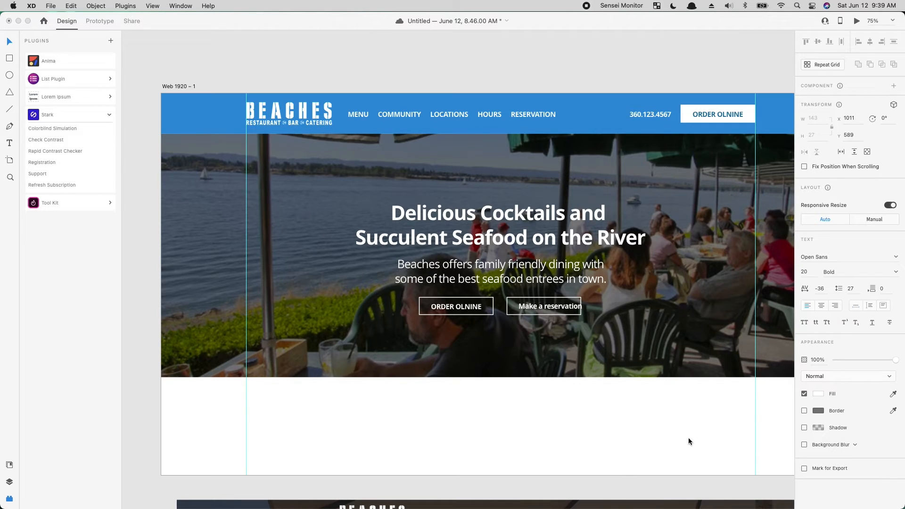
click(689, 438)
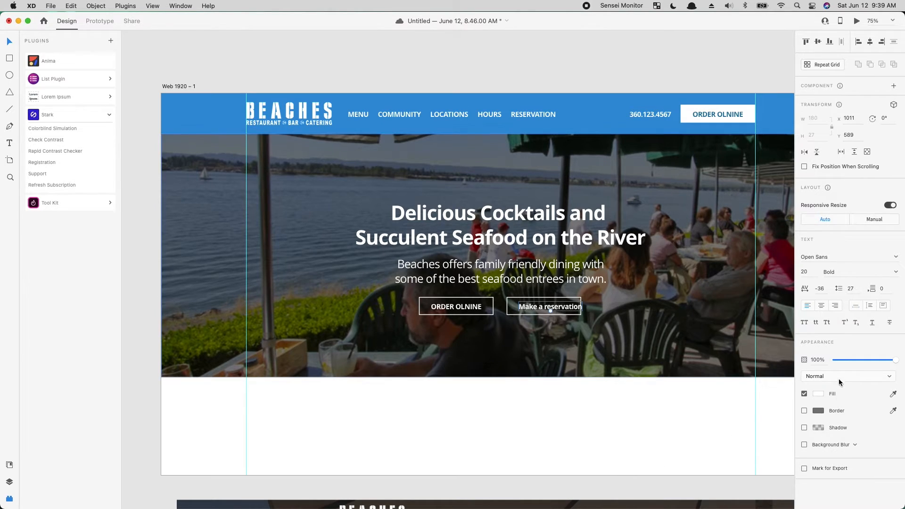
Set the "Make a reservation" label in all caps and widen its outlined button to 272 to fit the text
click(805, 322)
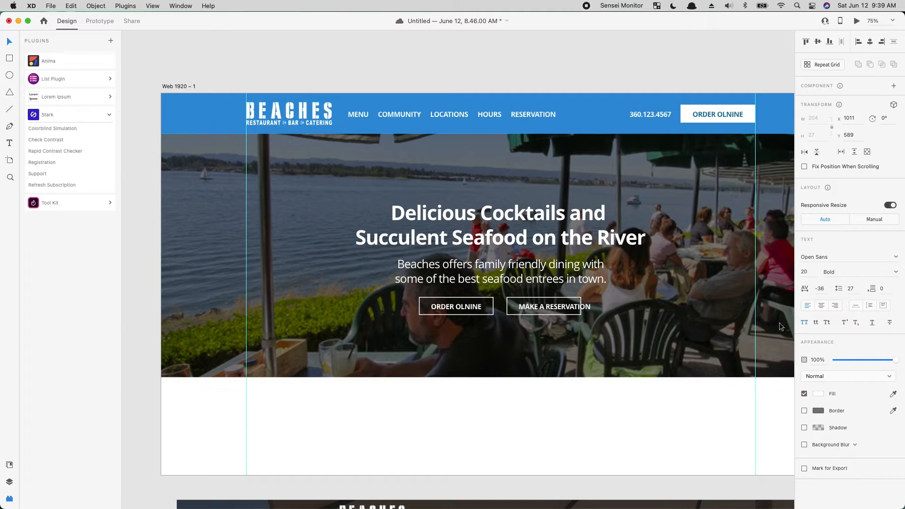
click(542, 297)
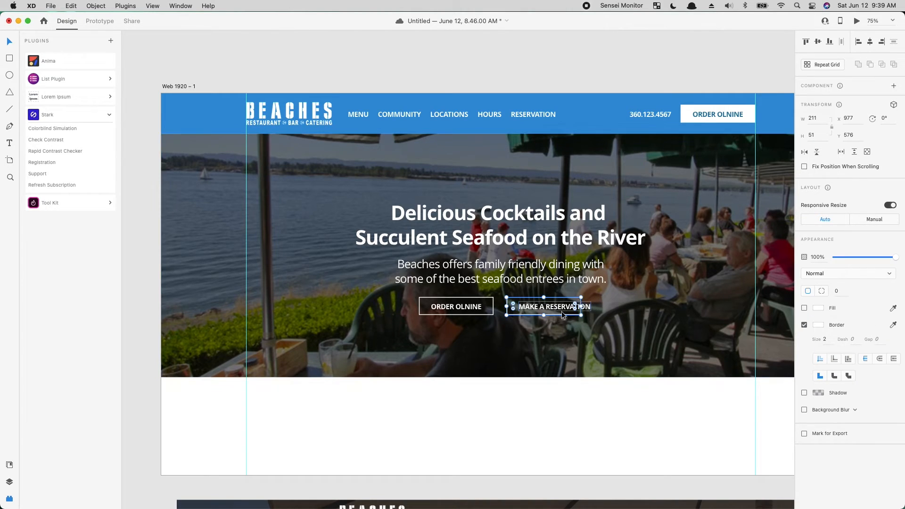
mouse_move(585, 306)
mouse_down()
mouse_move(613, 307)
mouse_move(571, 307)
mouse_up()
Align the two hero buttons and their labels along their vertical middles
drag(575, 450, 397, 305)
drag(646, 412, 718, 340)
click(818, 43)
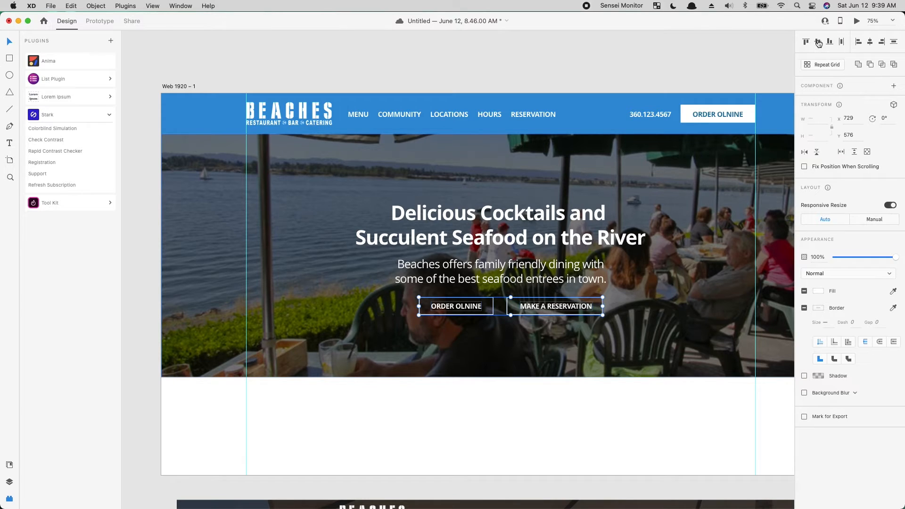
click(503, 428)
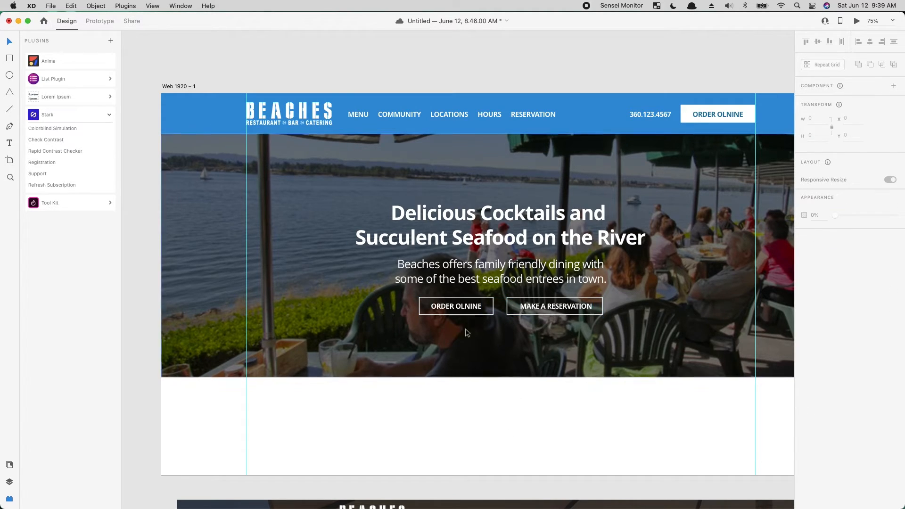
Fill the MAKE A RESERVATION button with the header's blue and remove its border
click(547, 302)
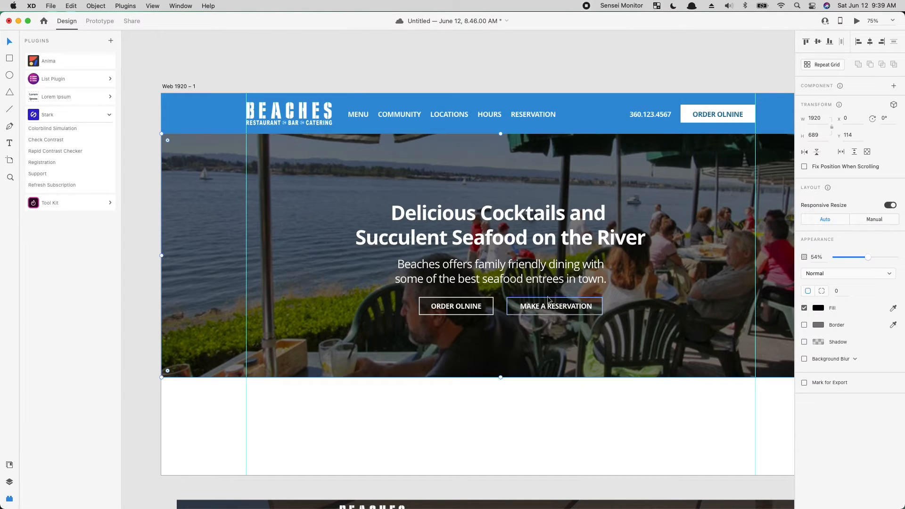
click(547, 301)
key(i)
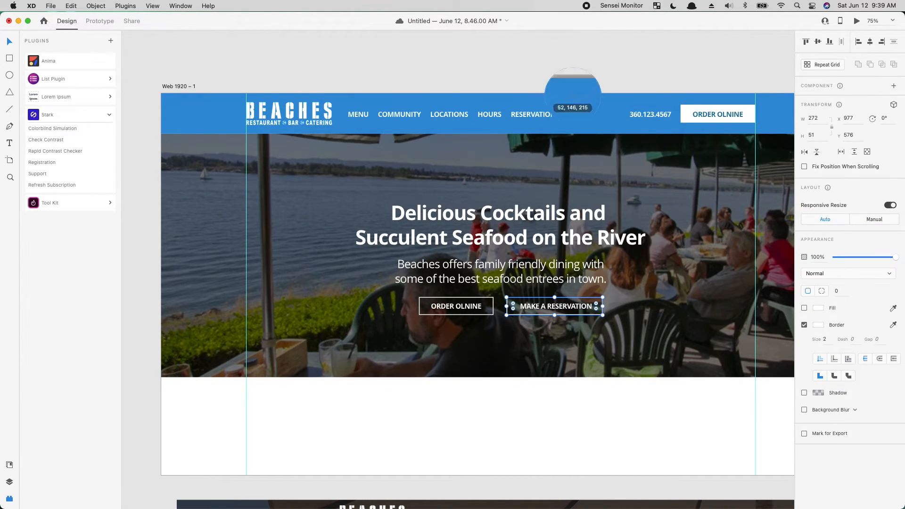
click(576, 104)
click(804, 325)
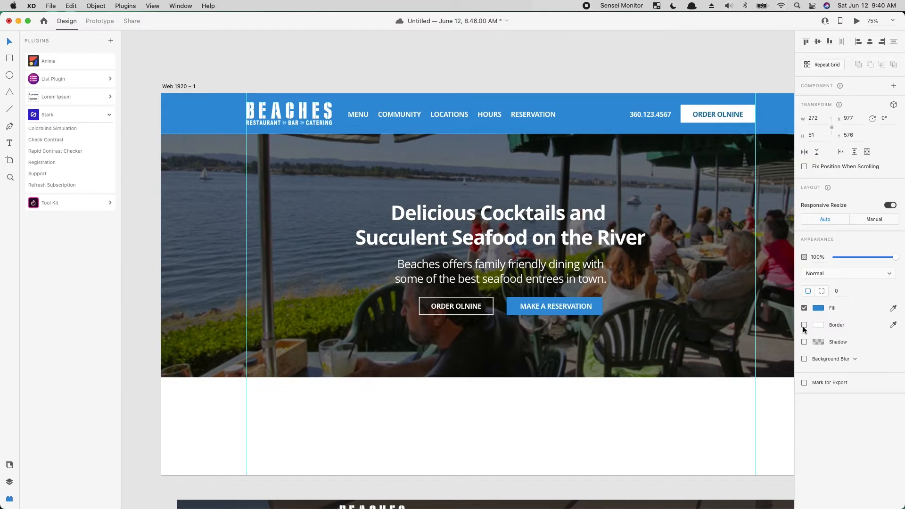
Group the two hero buttons with their labels and centre the pair below the paragraph
click(556, 307)
click(489, 439)
drag(648, 426, 349, 300)
drag(604, 419, 397, 300)
drag(388, 419, 401, 358)
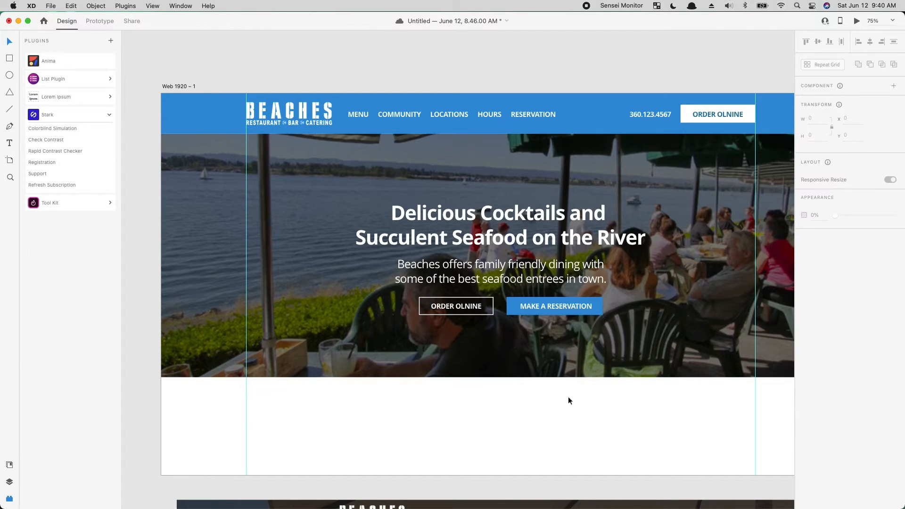
key(super+g)
drag(586, 307, 573, 311)
Move the hero headline, paragraph and buttons down together to Y 342
drag(630, 448, 400, 268)
click(494, 430)
click(493, 334)
drag(526, 308, 527, 323)
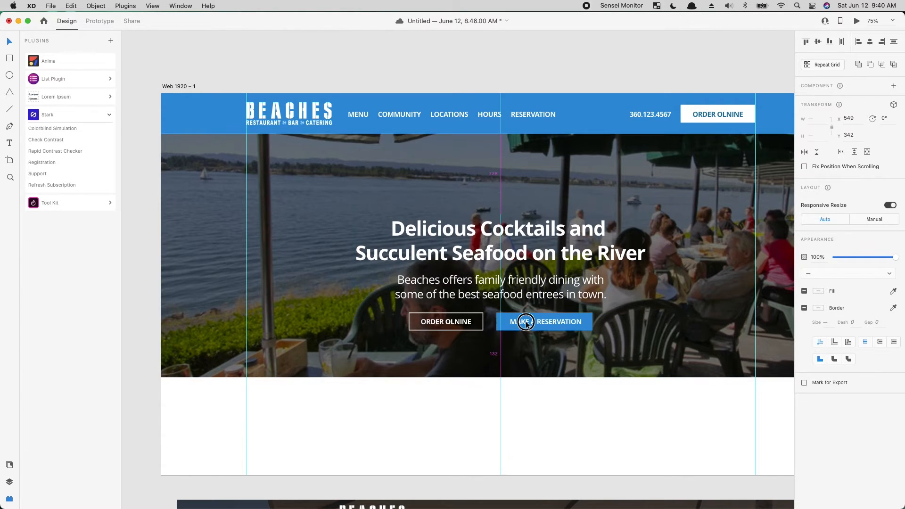
click(482, 446)
Switch to the Noun Project app, place its window beside the hero text and search for "cocktail" icons
key(super+space)
text(NOUNC)
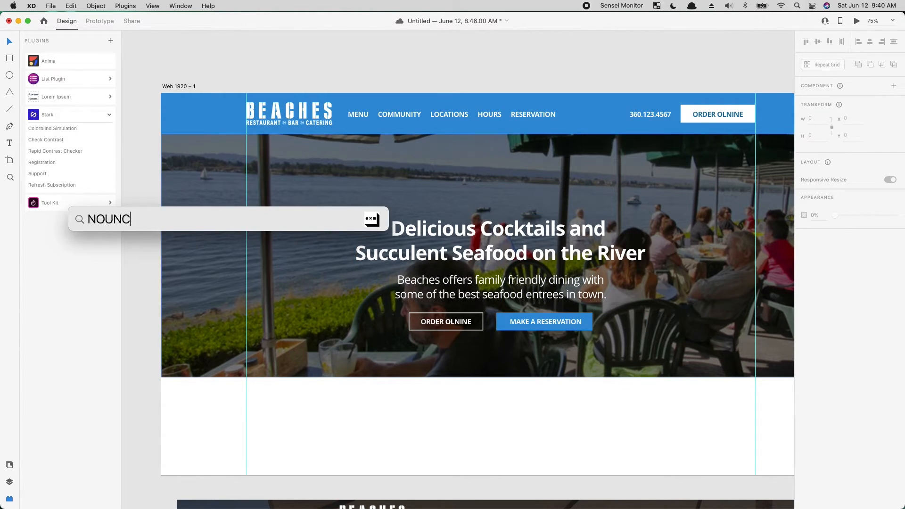
key(BackSpace)
key(Return)
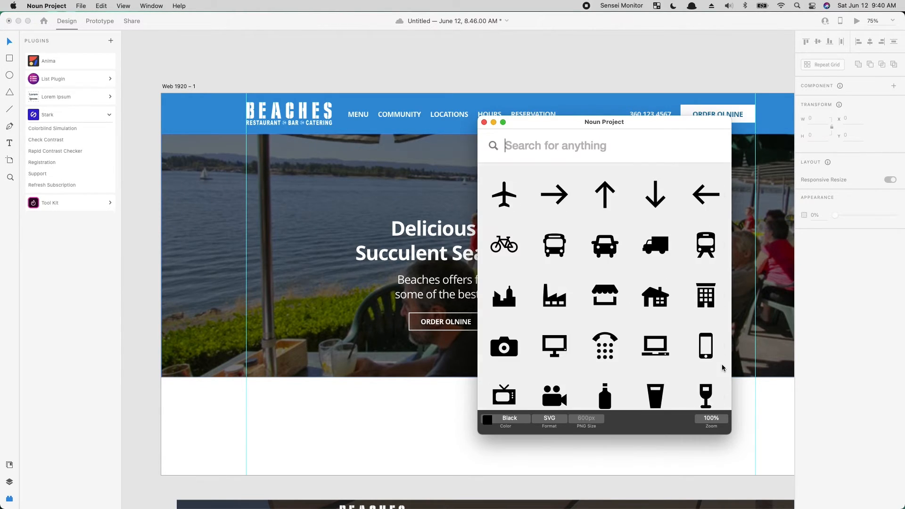
drag(595, 124, 246, 168)
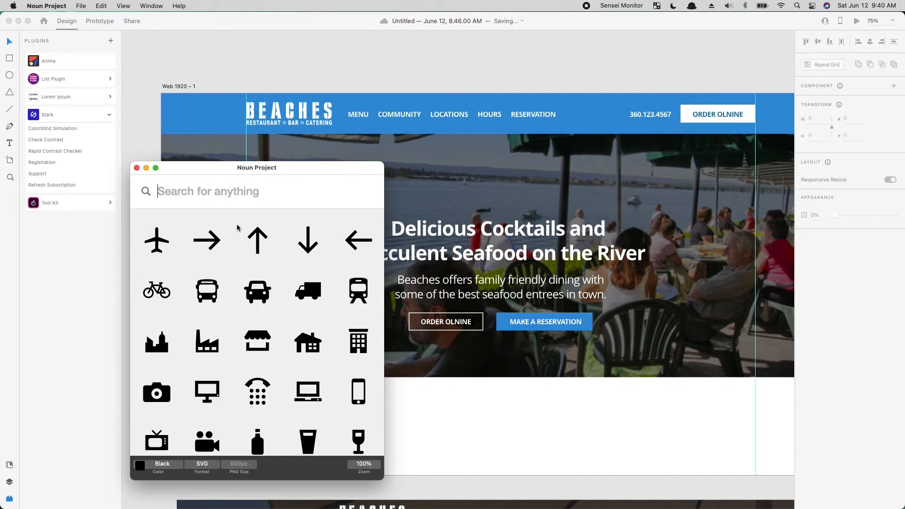
text(cocktail)
key(Return)
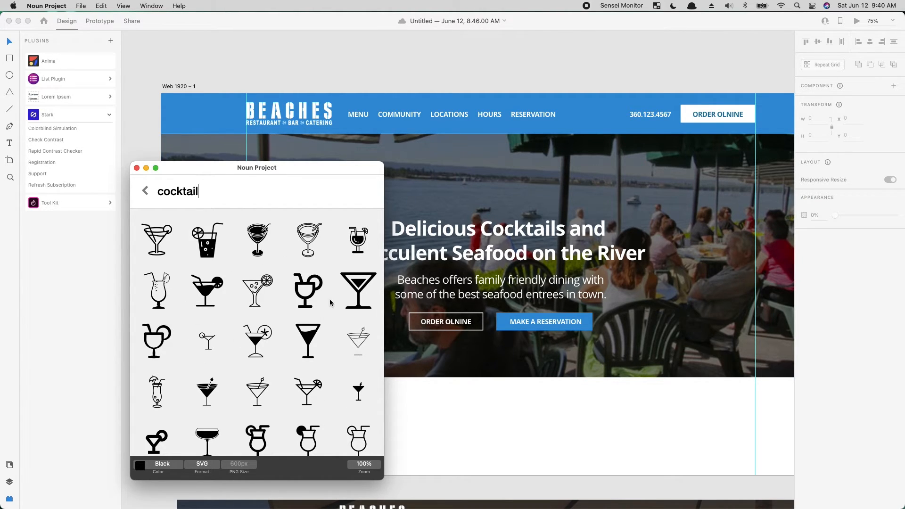
Browse the cocktail icons and place the outlined martini glass with a garnish above the hero headline in Adobe XD
scroll(315, 356, down, 5)
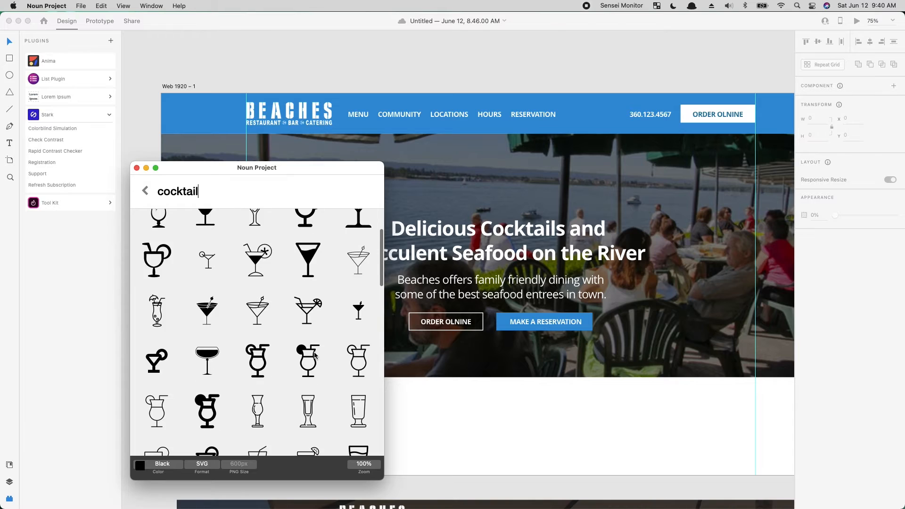
scroll(315, 356, down, 5)
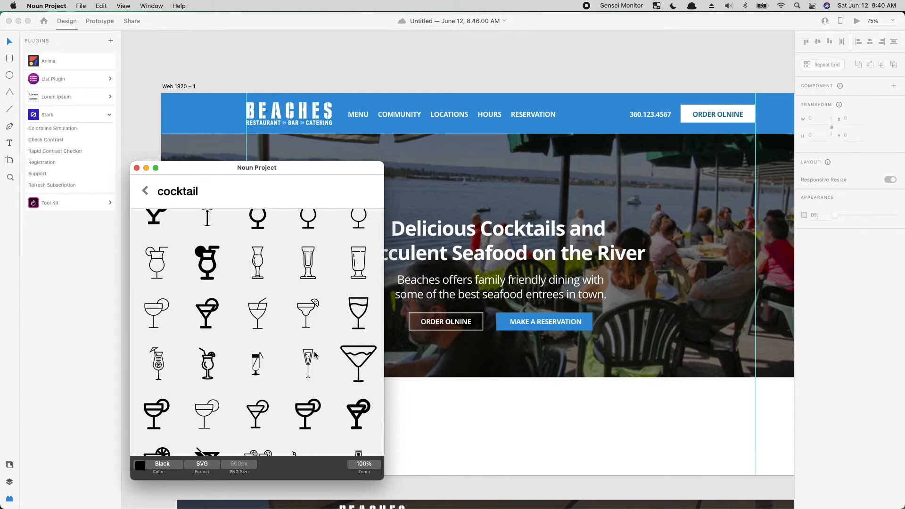
scroll(304, 386, up, 10)
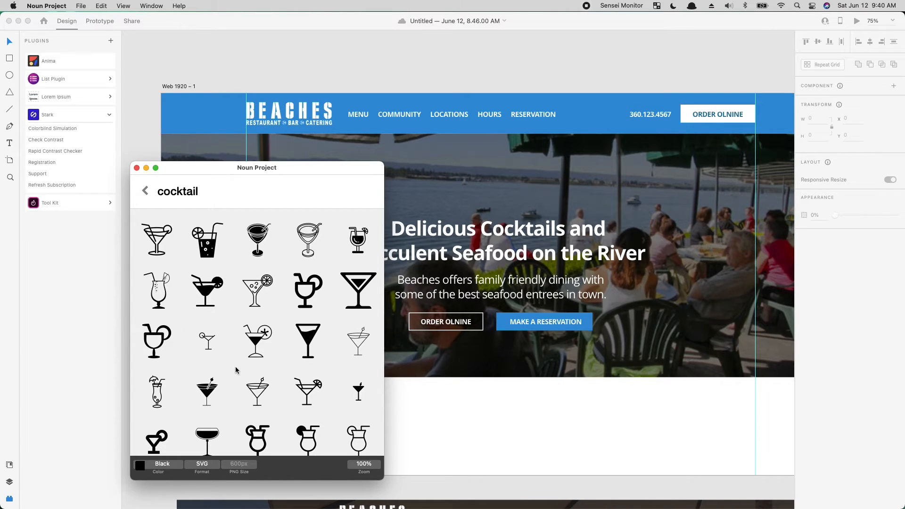
scroll(237, 364, down, 2)
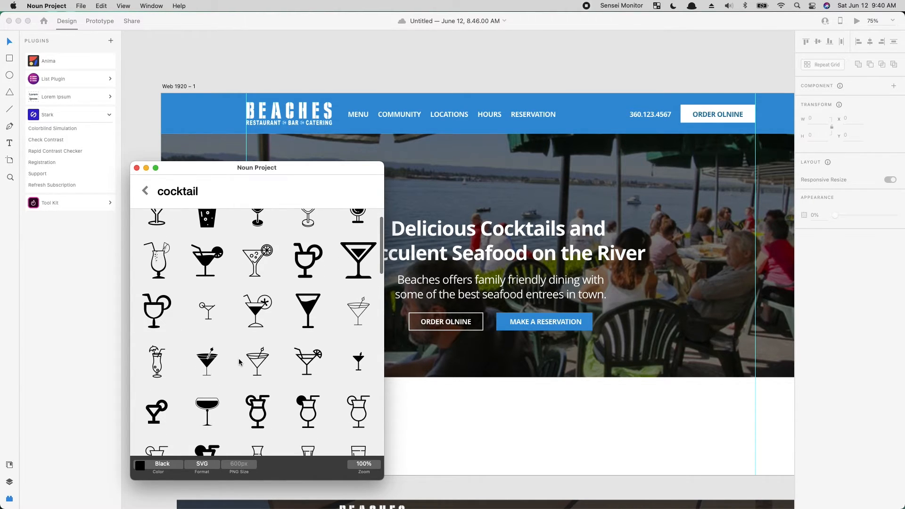
scroll(240, 362, up, 2)
drag(160, 233, 542, 429)
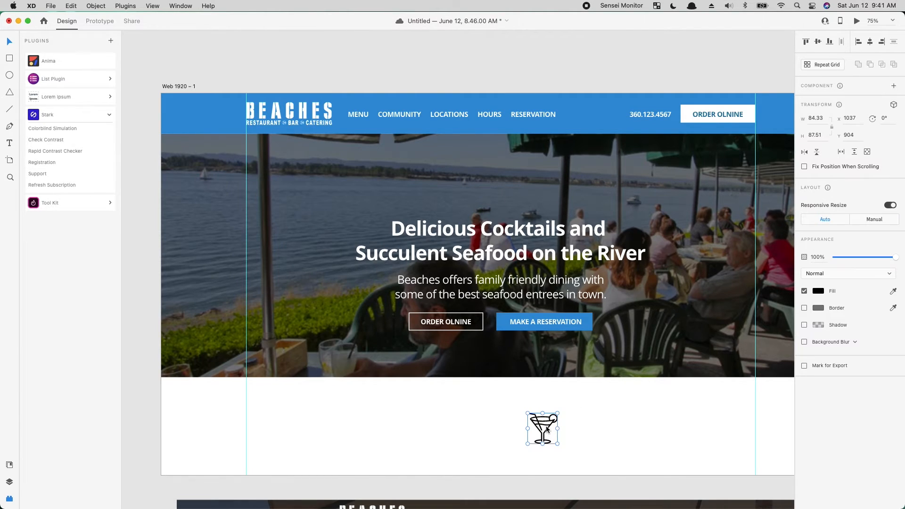
drag(549, 428, 525, 190)
Recolour the cocktail icon white and scale it down to about 53 by 55
click(819, 292)
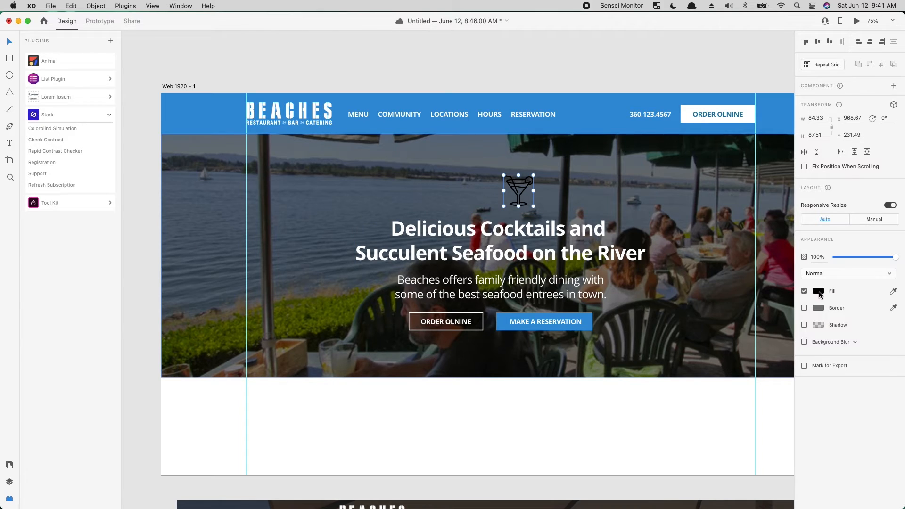
click(722, 246)
click(524, 188)
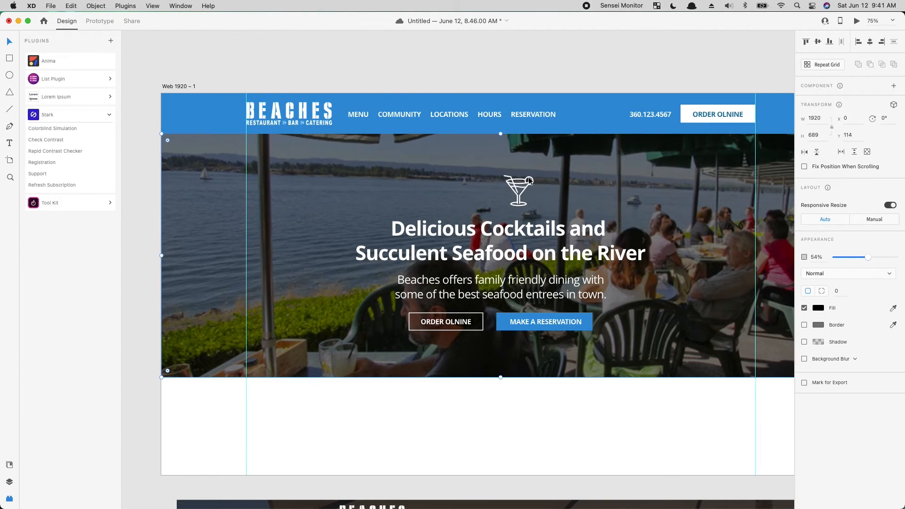
click(530, 178)
drag(534, 174, 520, 188)
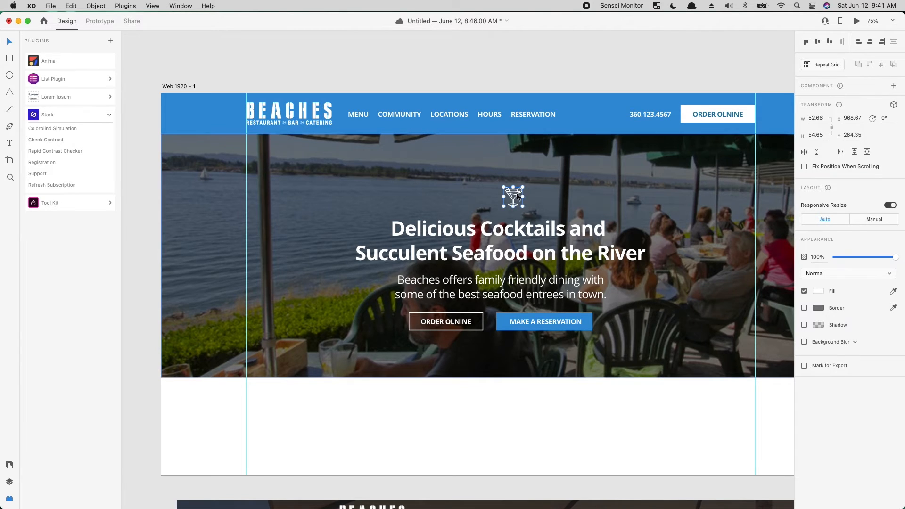
click(518, 210)
Centre the cocktail icon horizontally over the hero text and nudge it 10 px down towards the headline
drag(596, 451, 341, 182)
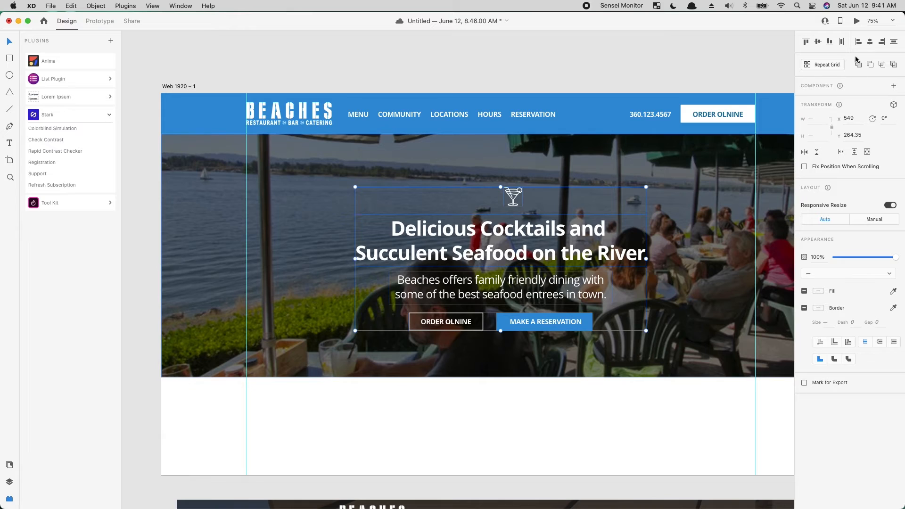
click(871, 42)
click(508, 448)
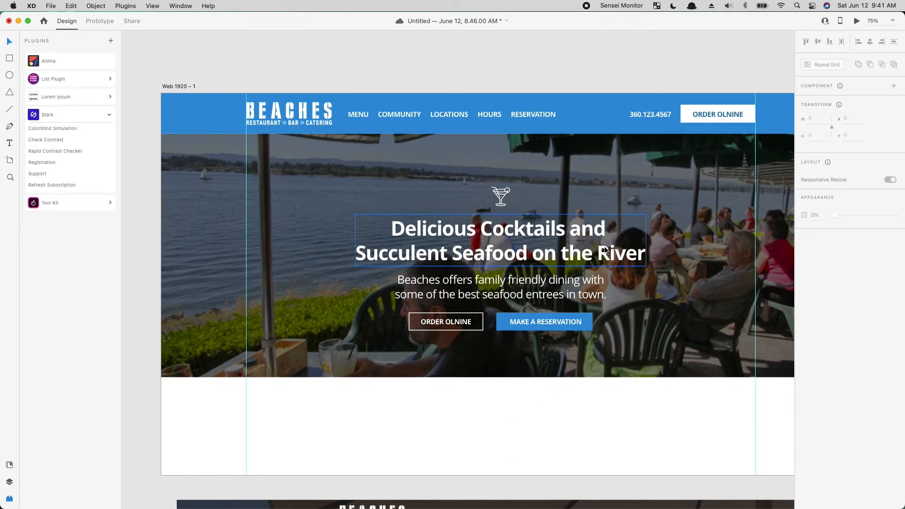
click(502, 203)
click(503, 202)
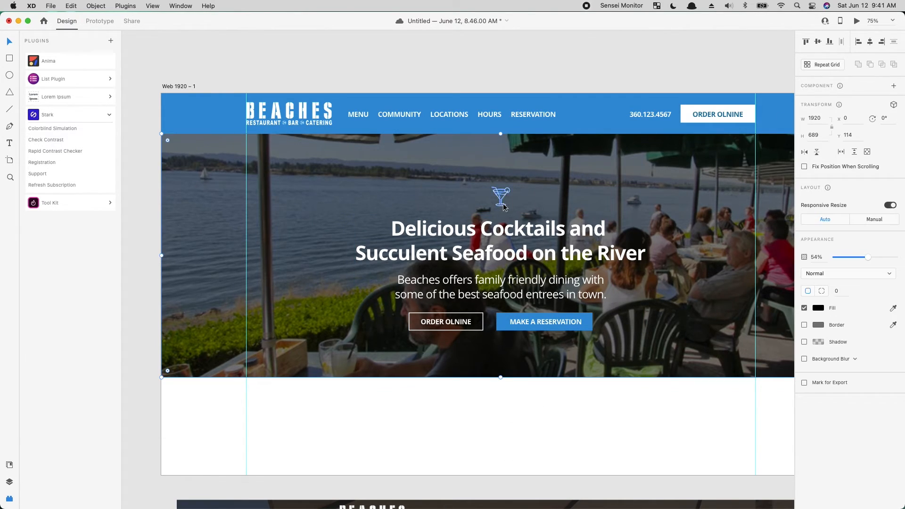
key(shift+Down)
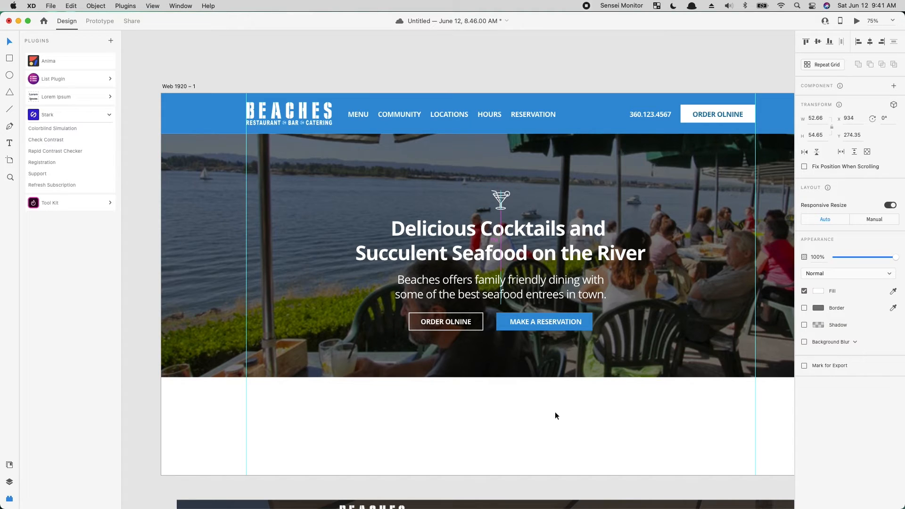
Group the icon, headline, paragraph and buttons and move them slightly up within the hero
drag(638, 468, 344, 156)
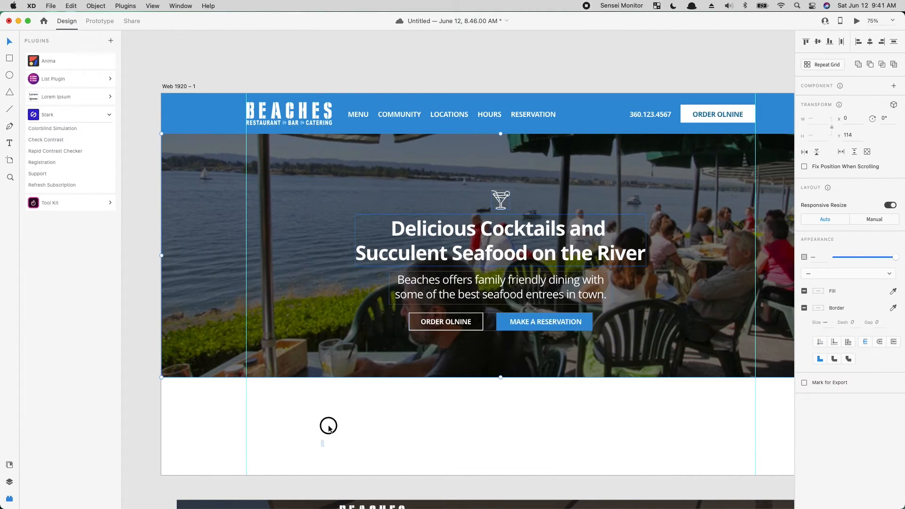
key(super+g)
drag(524, 322, 525, 317)
click(539, 435)
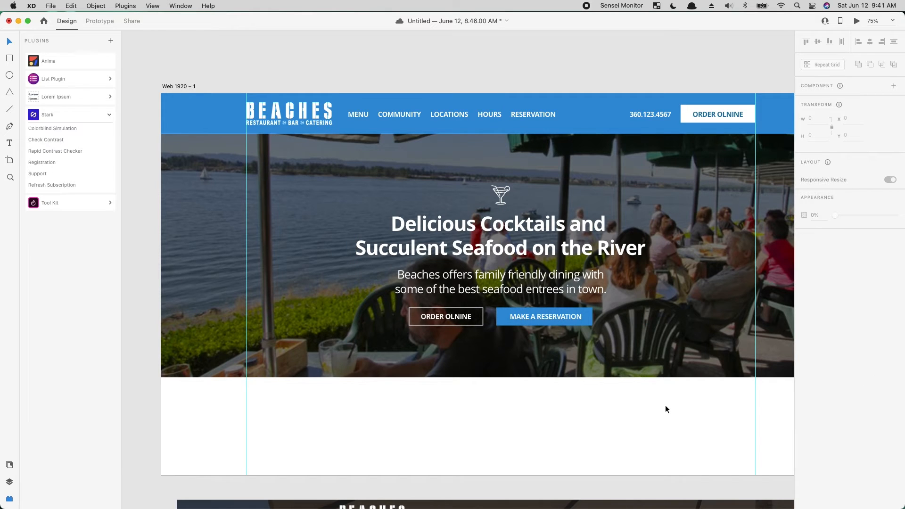
Move the old homepage screenshot from below the artboard to its right side, at X 1972, Y 0
key(super+minus)
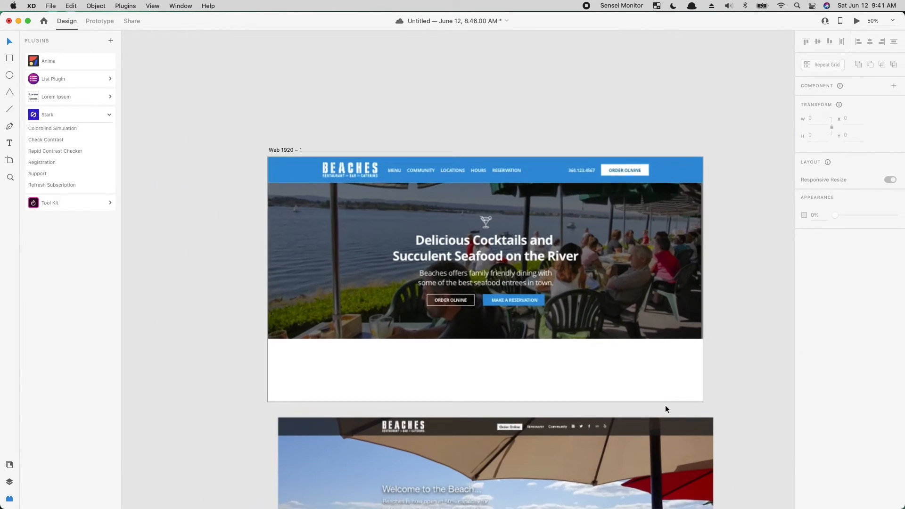
drag(492, 434, 749, 163)
drag(687, 245, 857, 227)
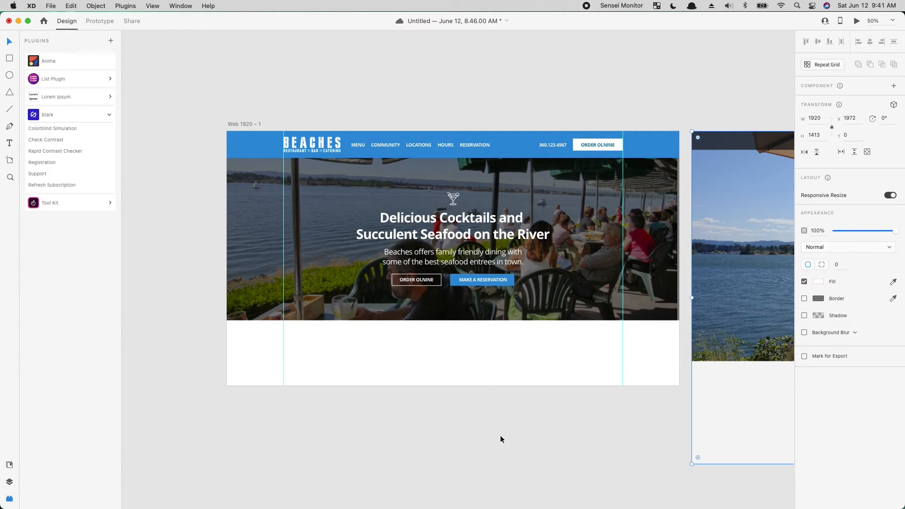
key(super+equal)
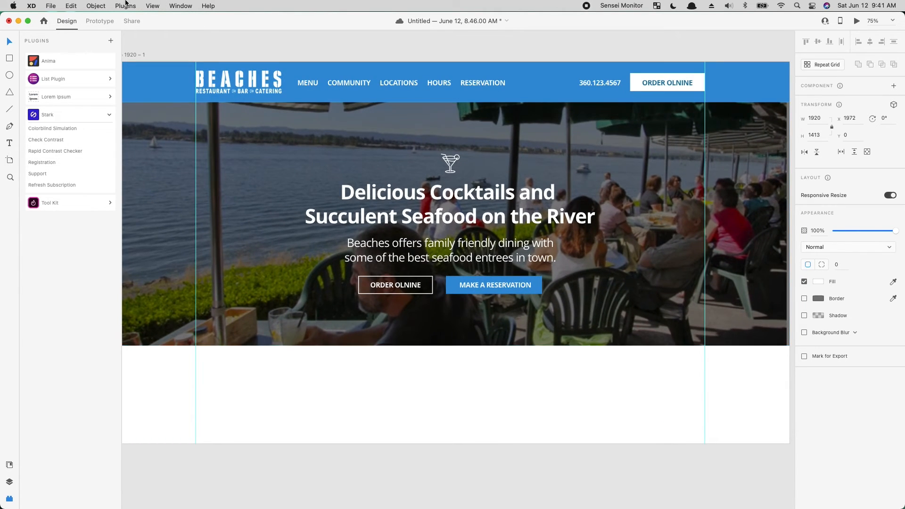
key(super+minus)
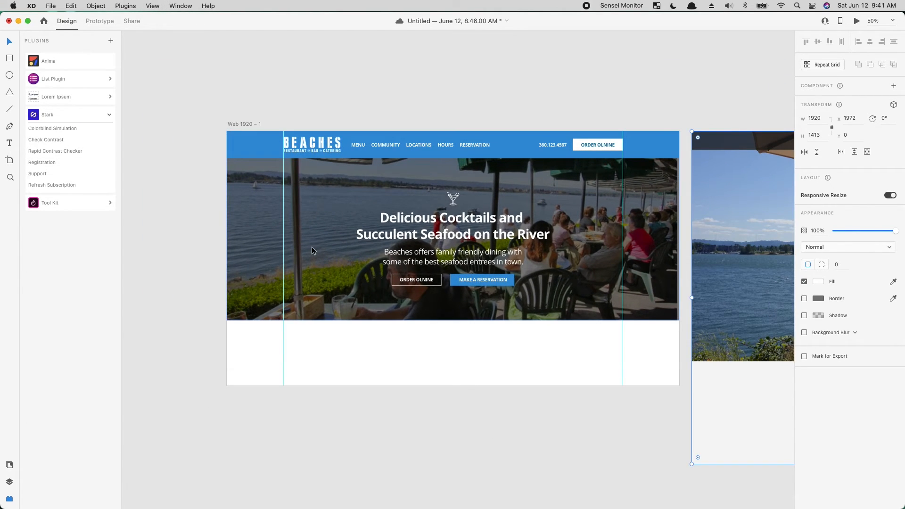
Duplicate the hero's dark overlay, shrink the copy to 362 by 304 and place it below the hero at X 368, Y 928
click(312, 247)
key(super+c)
key(super+v)
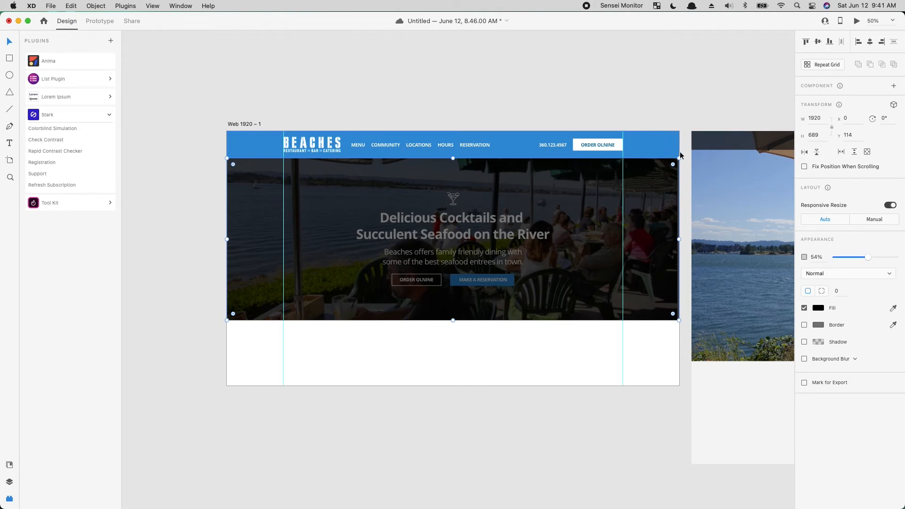
drag(679, 158, 311, 249)
drag(242, 281, 329, 381)
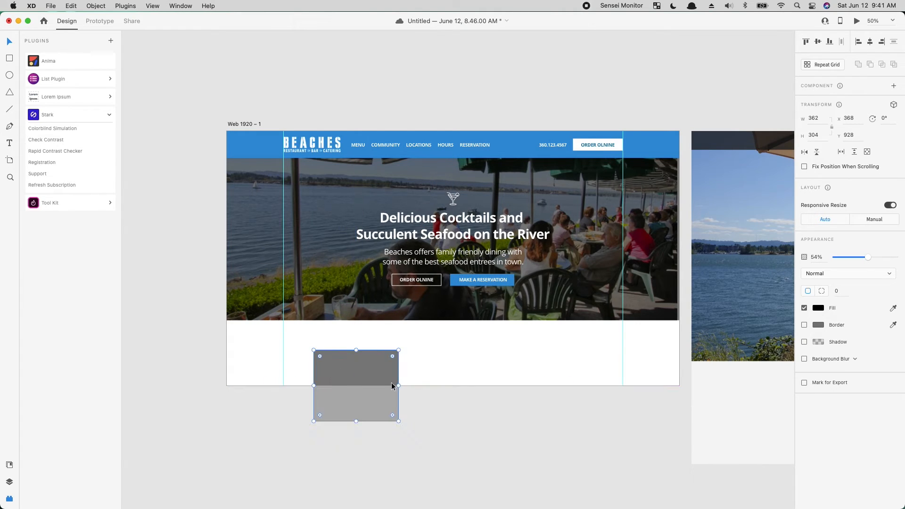
Change the small rectangle's fill to a warm mid-grey and raise its opacity to 100%
click(817, 310)
drag(717, 295, 706, 296)
click(872, 261)
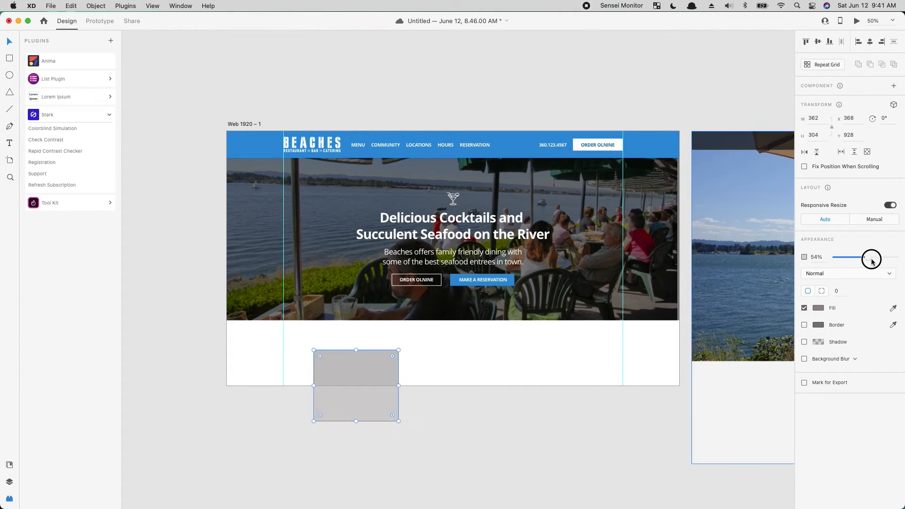
drag(872, 261, 898, 261)
click(419, 435)
click(360, 369)
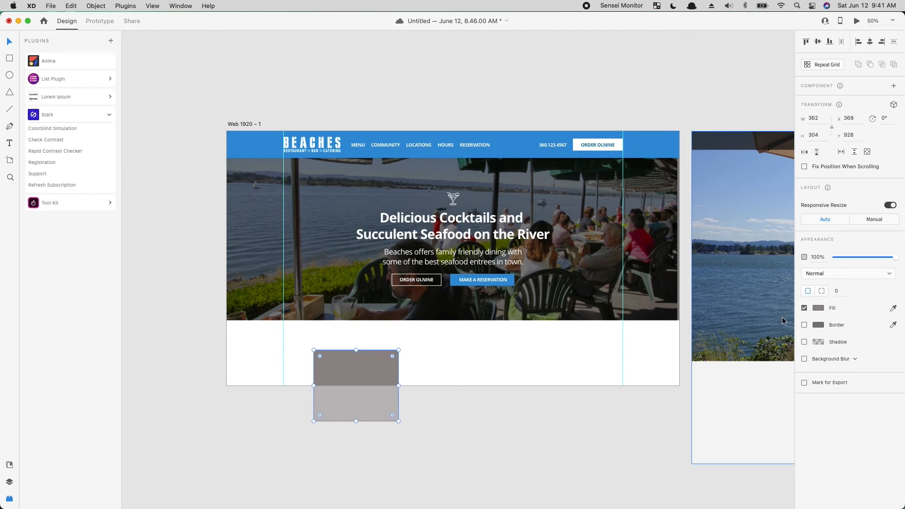
Set the small rectangle's fill to light grey #ACACAC
click(821, 309)
drag(712, 293, 682, 286)
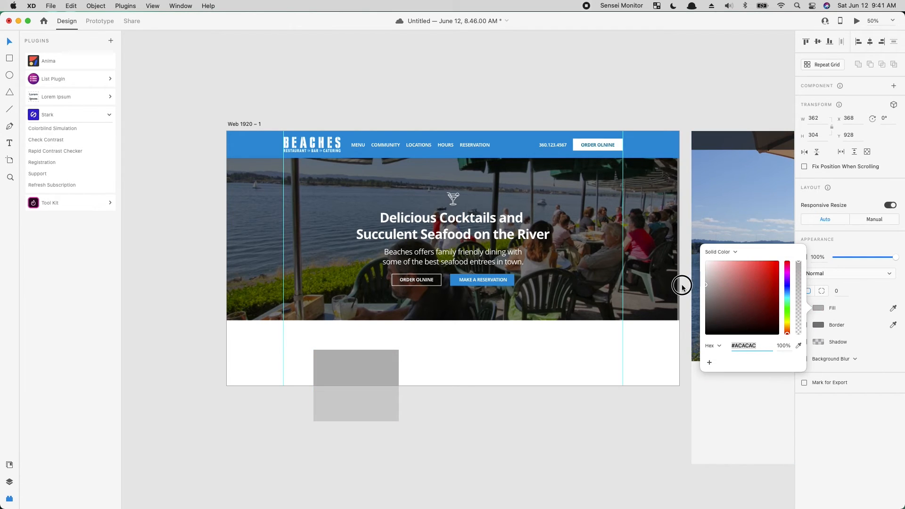
click(478, 446)
Duplicate the grey rectangle into a centred, evenly spaced row of three below the hero, at Y 910
click(382, 372)
drag(364, 366, 553, 372)
click(547, 479)
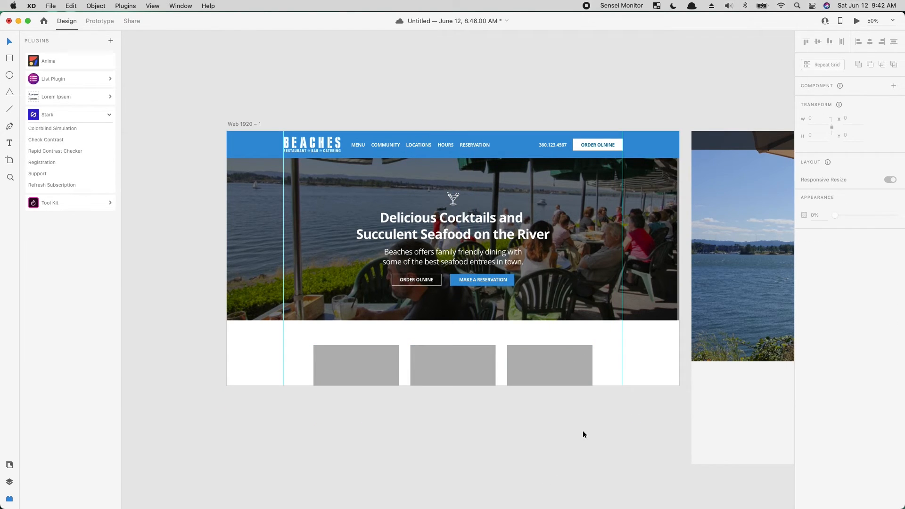
drag(586, 432, 288, 370)
drag(438, 373, 440, 372)
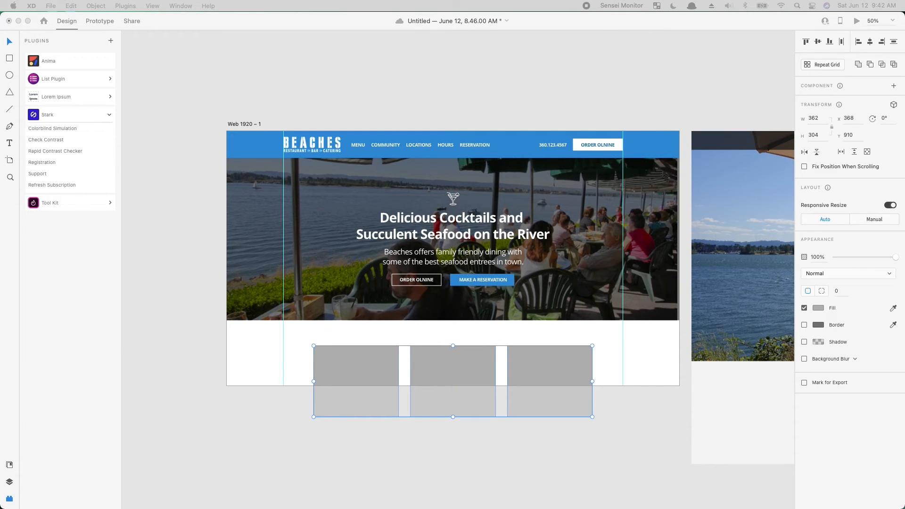
Fill the right-hand grey rectangle with the burger photo
drag(1, 363, 545, 365)
click(541, 490)
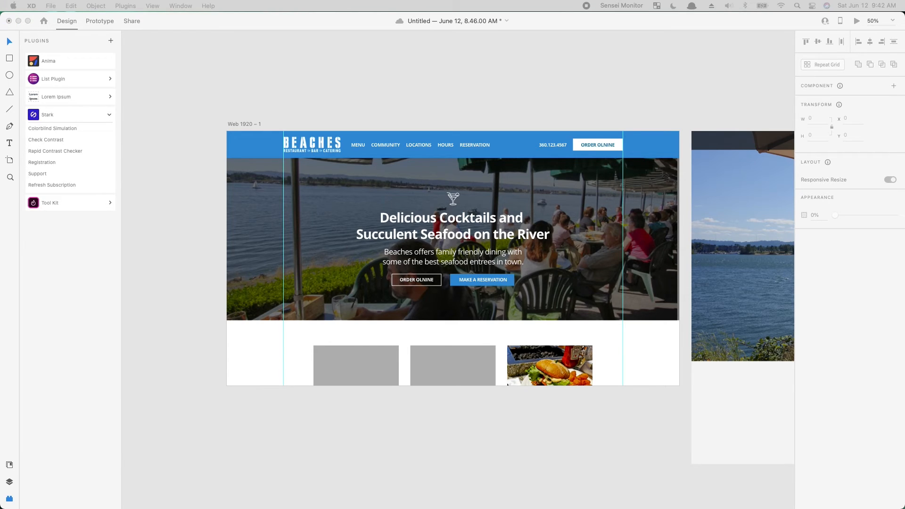
Try the sunset photo as the hero background, moving the dark overlay aside, and undo these changes
drag(406, 353, 315, 259)
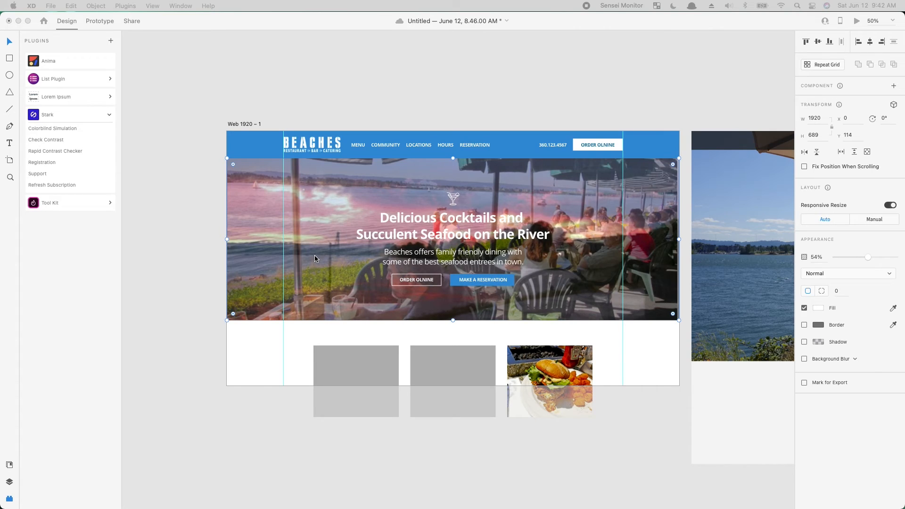
click(265, 349)
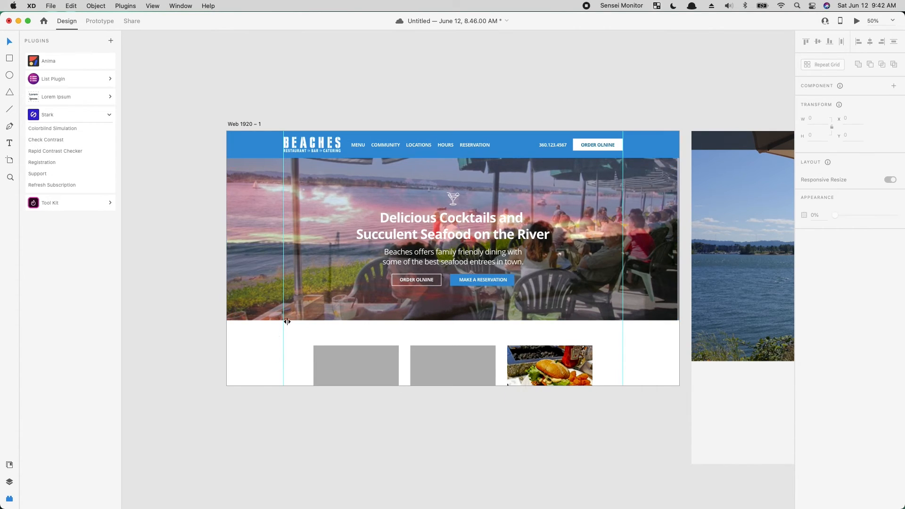
drag(329, 237, 322, 332)
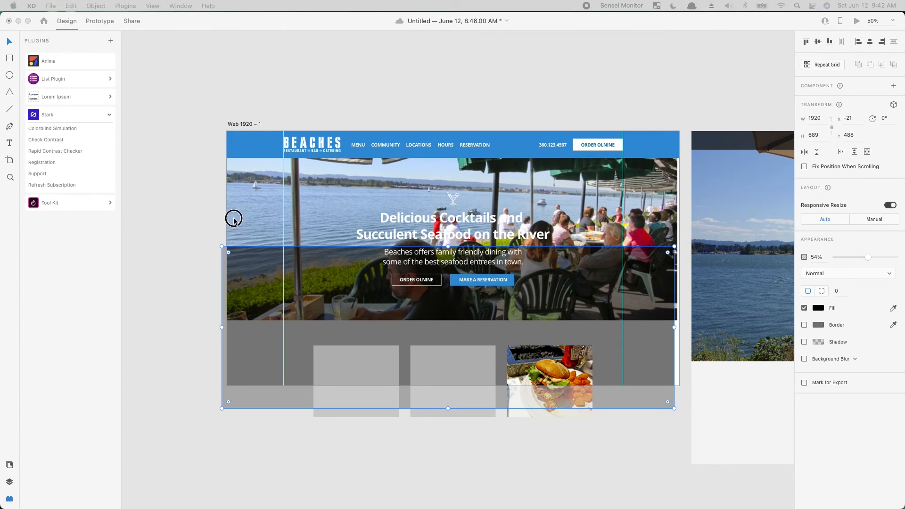
drag(198, 220, 309, 213)
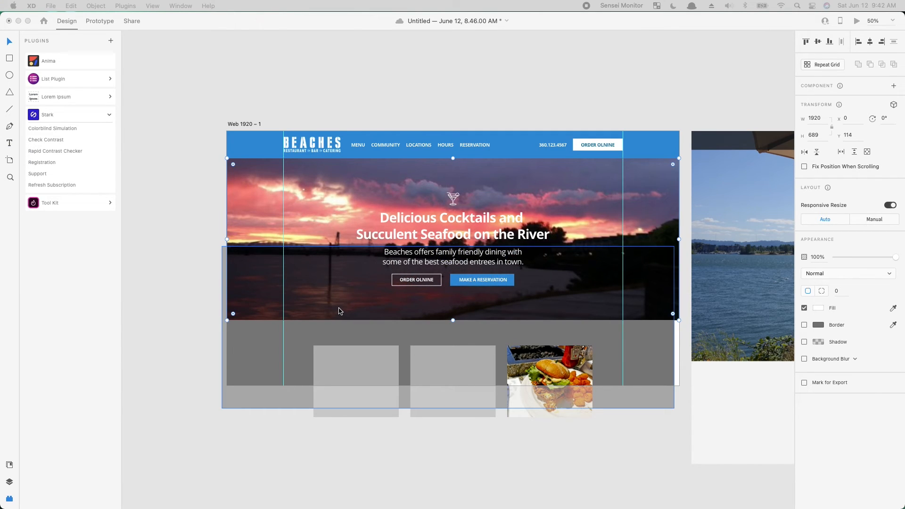
key(super+z)
key(super+z)
key(super+z)
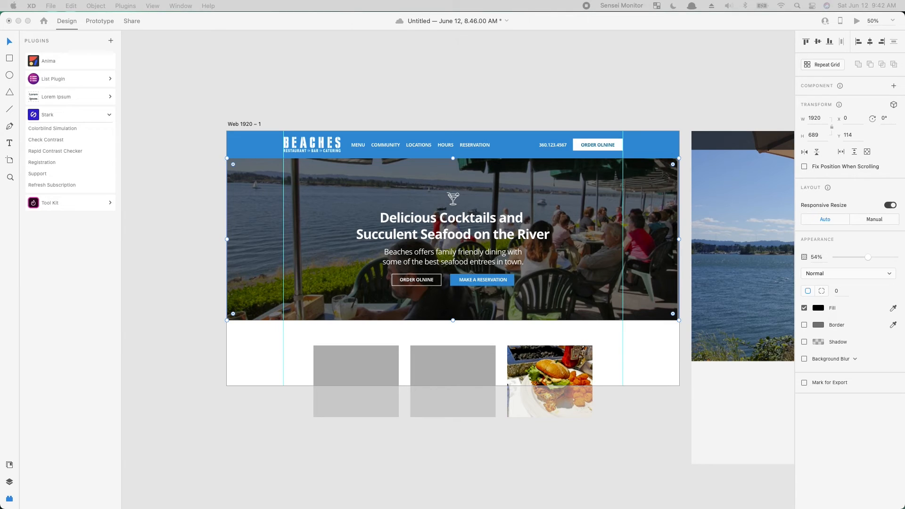
Fill the left and middle rectangles with food photos and move the two outer photos slightly outward
drag(0, 359, 356, 381)
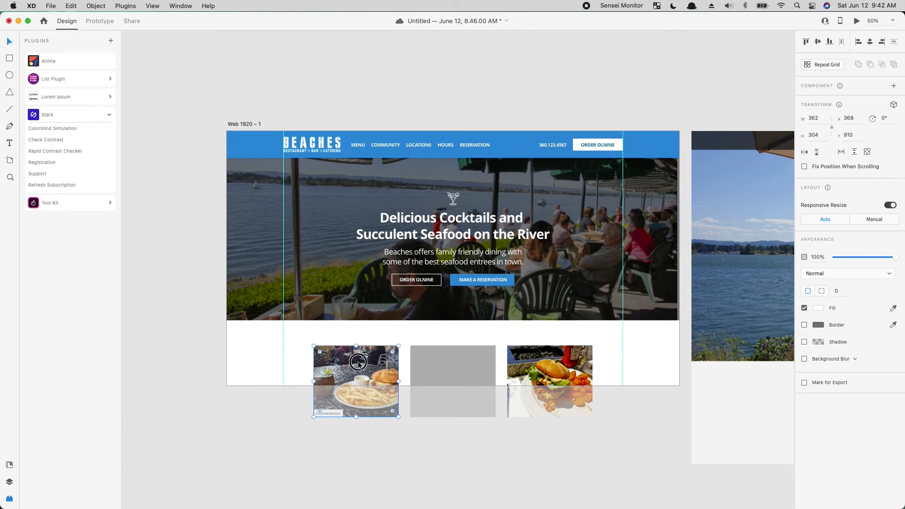
click(434, 495)
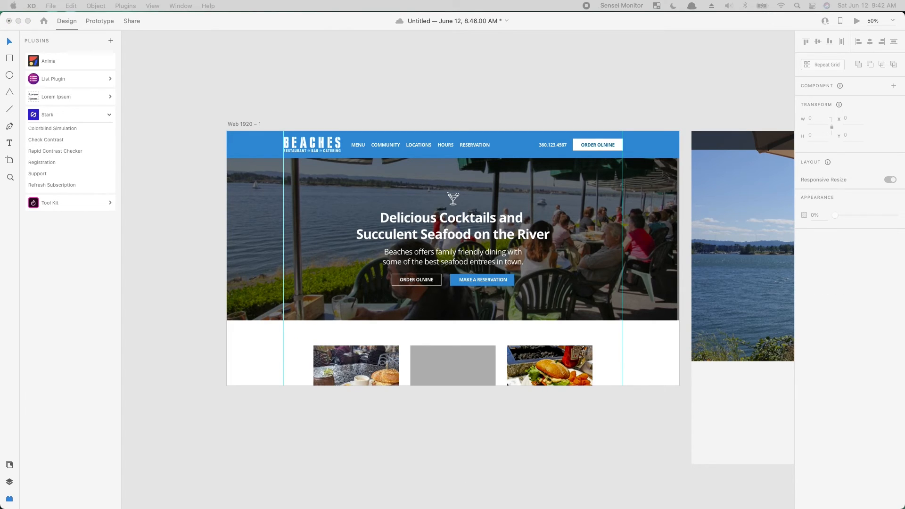
drag(0, 373, 434, 367)
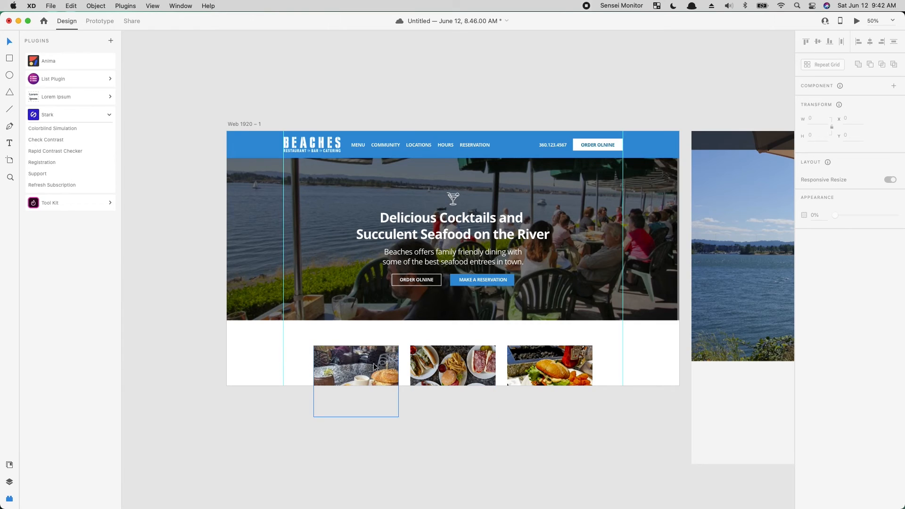
drag(381, 368, 579, 371)
click(622, 370)
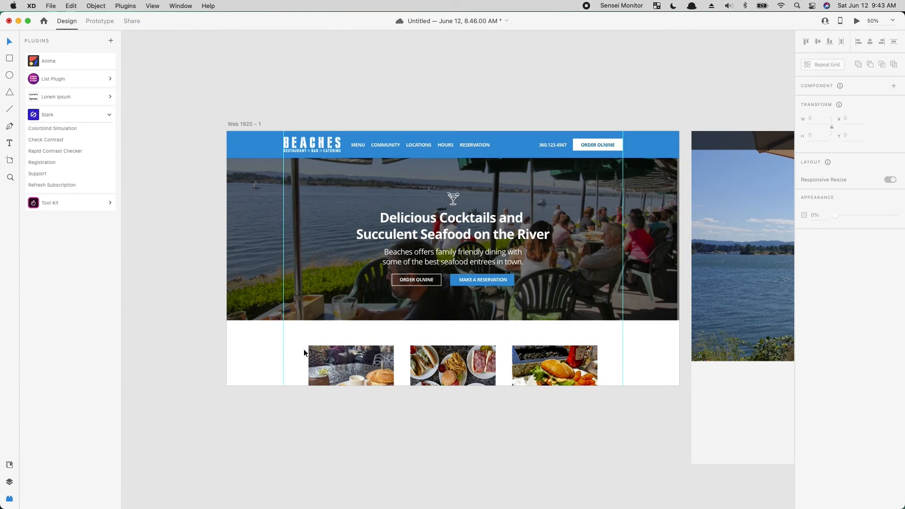
Move the old homepage screenshot back below the artboard, at X 0, Y 1140
drag(739, 275, 277, 423)
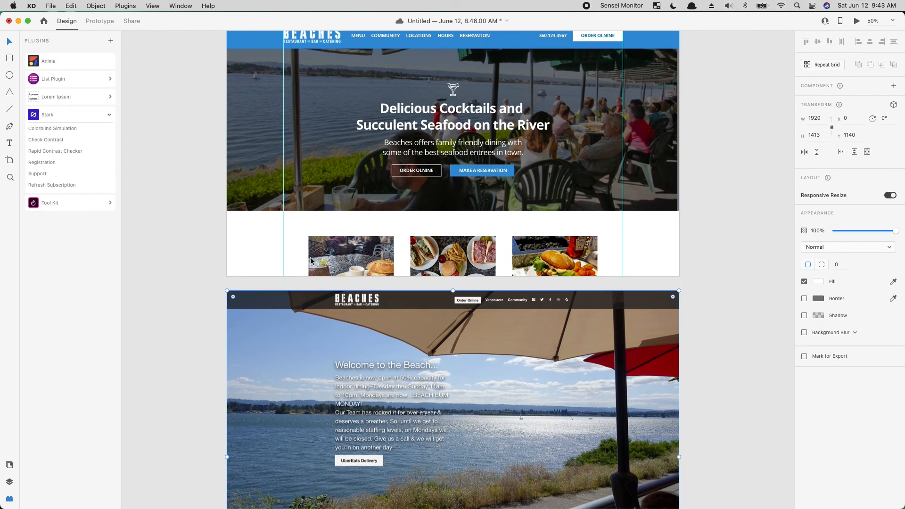
click(346, 257)
click(556, 262)
click(743, 236)
Duplicate the homepage artboard and place the copy beside the original
scroll(741, 243, up, 5)
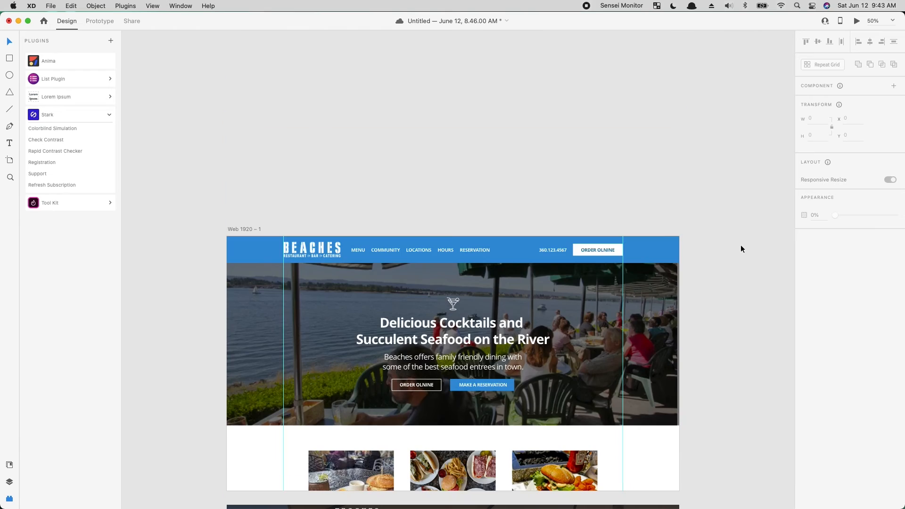
alt+drag(253, 227, 713, 231)
click(712, 173)
scroll(363, 275, right, 8)
Shift the dark overlay aside on the copied artboard and reposition the hero photo within its frame
drag(255, 238, 217, 266)
double_click(283, 214)
drag(291, 201, 293, 201)
click(352, 116)
drag(319, 236, 481, 263)
drag(354, 264, 392, 236)
drag(517, 322, 253, 300)
drag(674, 233, 655, 237)
double_click(653, 237)
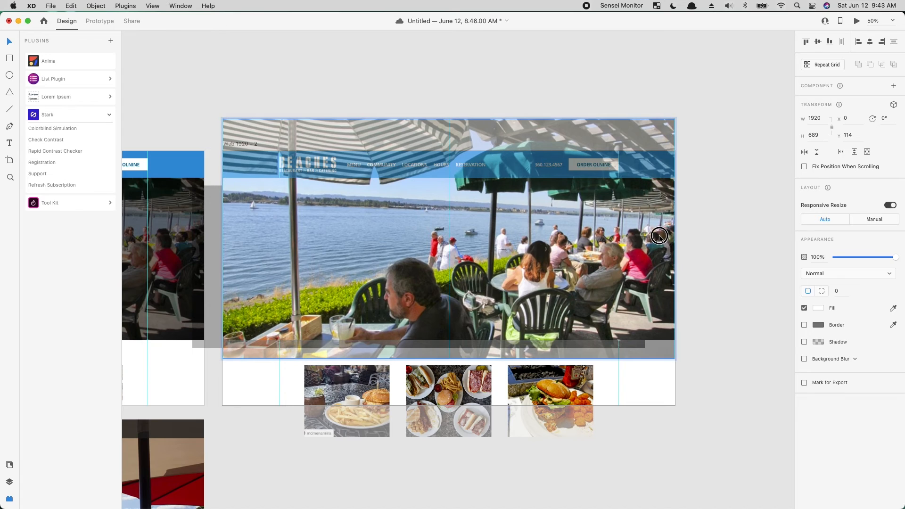
click(747, 247)
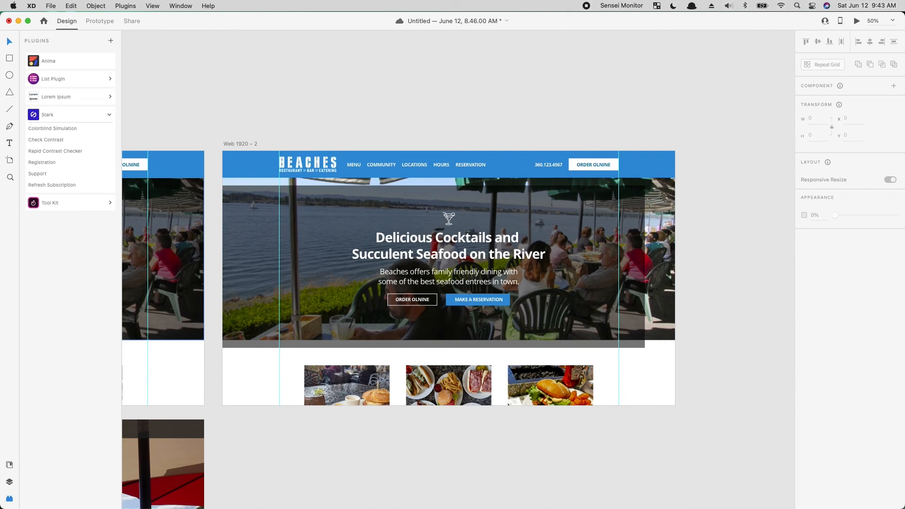
Replace the copied artboard's hero photo with the sunset river photo and adjust its crop within the frame
drag(1, 257, 669, 255)
double_click(668, 259)
click(726, 268)
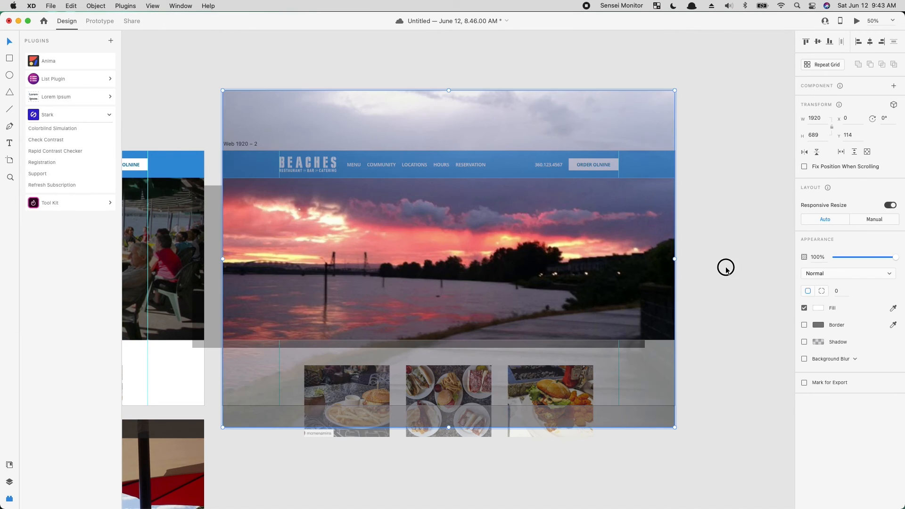
Move the dark overlay back over the sunset hero and set its opacity to 36%
drag(598, 262, 628, 254)
mouse_move(861, 263)
mouse_down()
mouse_move(847, 261)
mouse_move(857, 262)
mouse_up()
Change the copied artboard's header bar fill to black, #000000
click(506, 164)
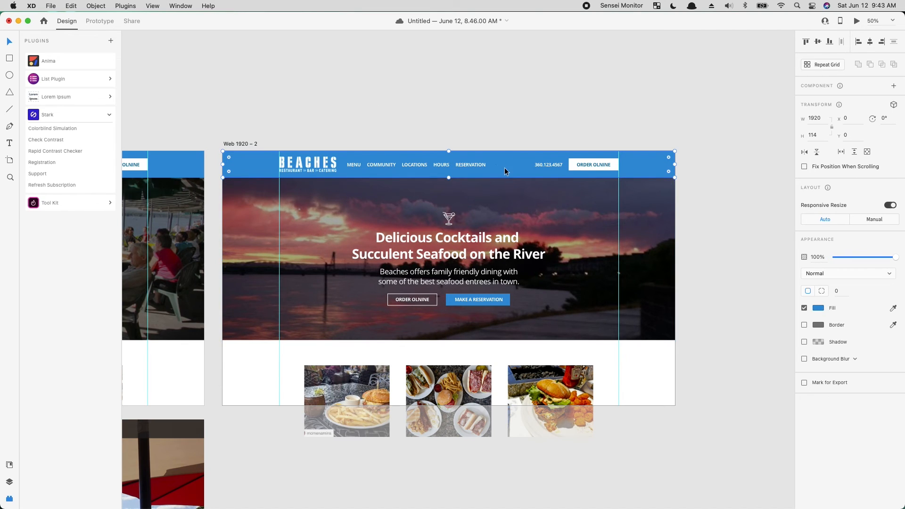
click(818, 309)
drag(768, 302, 612, 385)
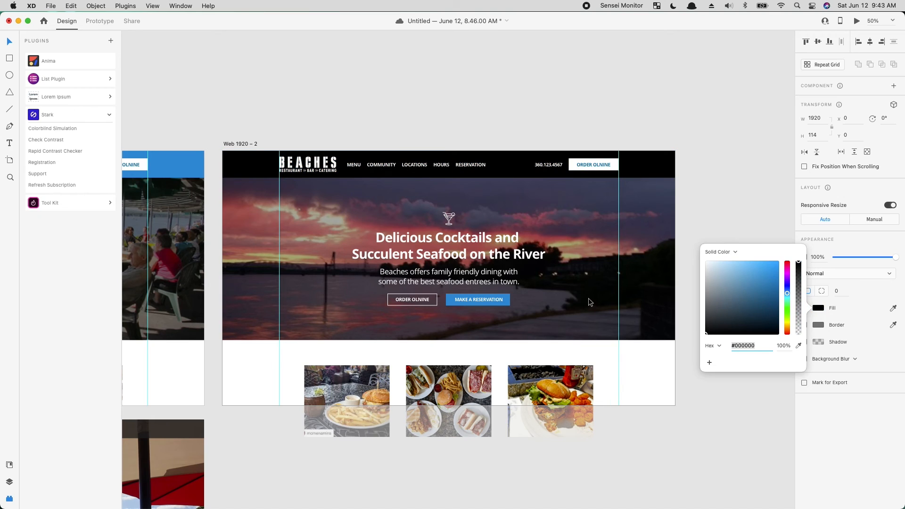
click(585, 93)
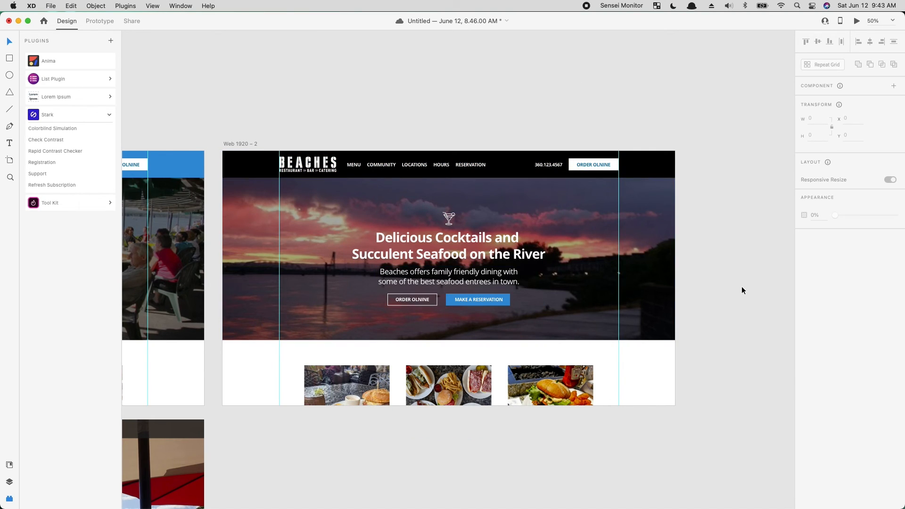
Change the label color of the header's order button to black
key(super+equal)
double_click(644, 113)
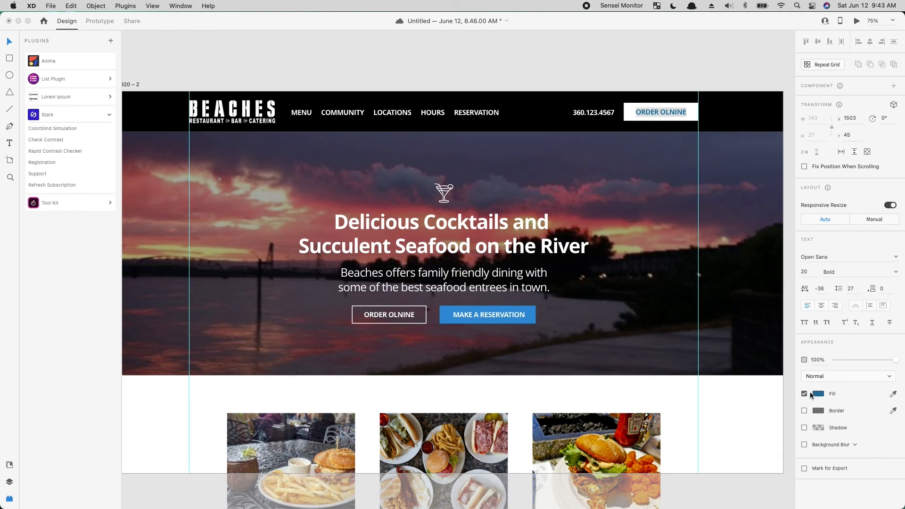
click(819, 394)
click(648, 328)
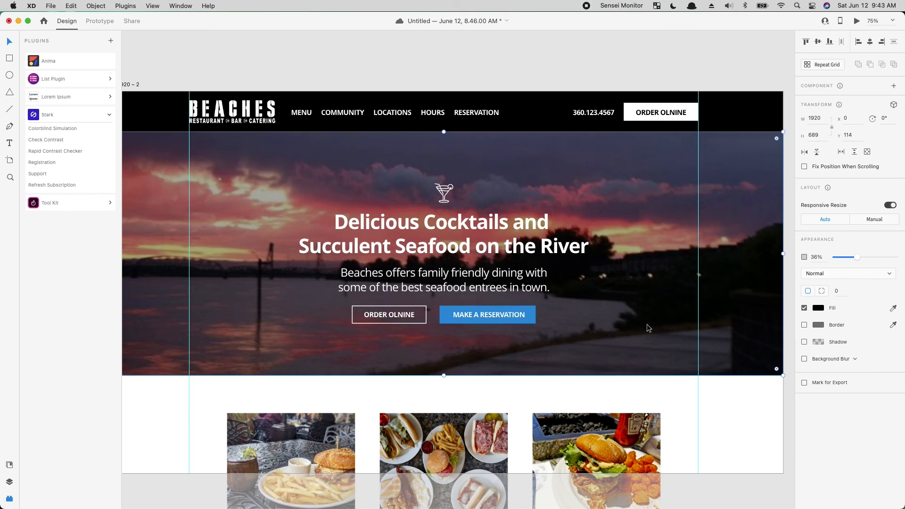
Change the fill of the hero's Make a Reservation button to black
click(441, 307)
double_click(447, 313)
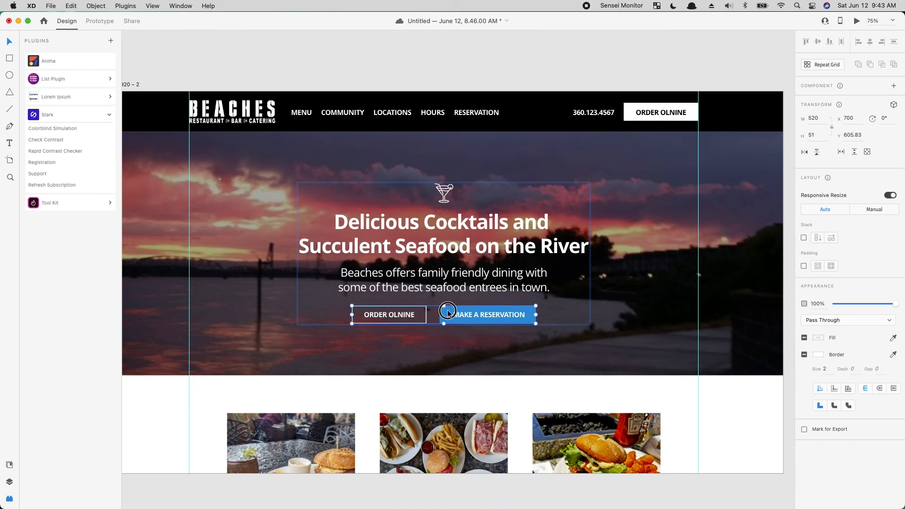
click(818, 299)
drag(773, 306, 642, 393)
click(708, 446)
Move the Make a Reservation button and its label closer to the outlined order button
click(490, 314)
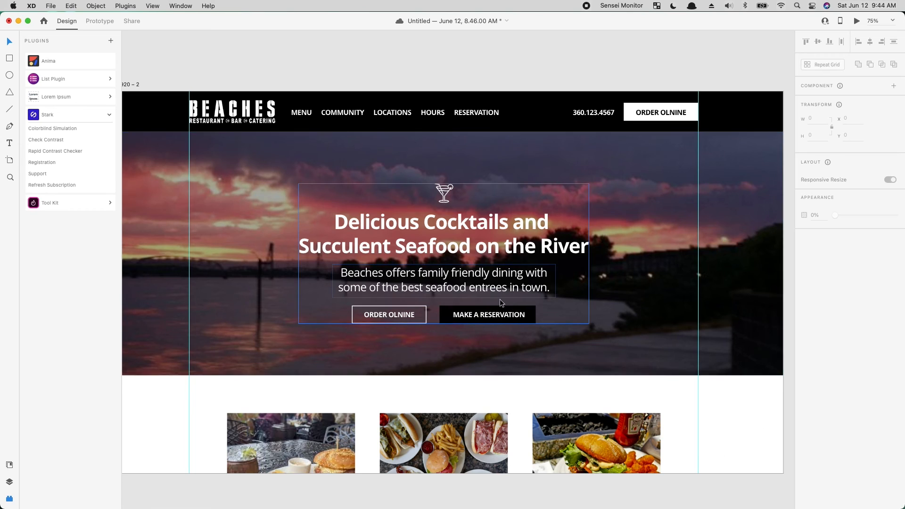
double_click(492, 315)
double_click(496, 316)
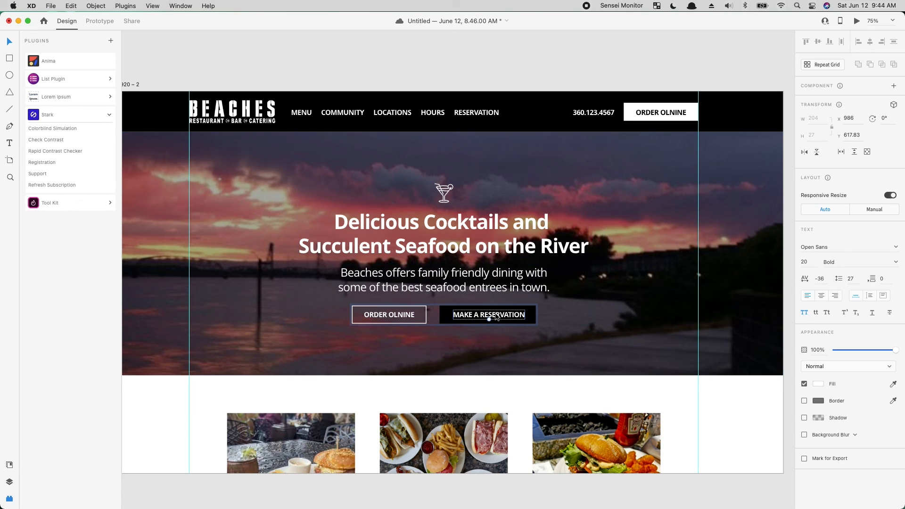
shift+click(445, 316)
drag(469, 314, 464, 313)
click(433, 403)
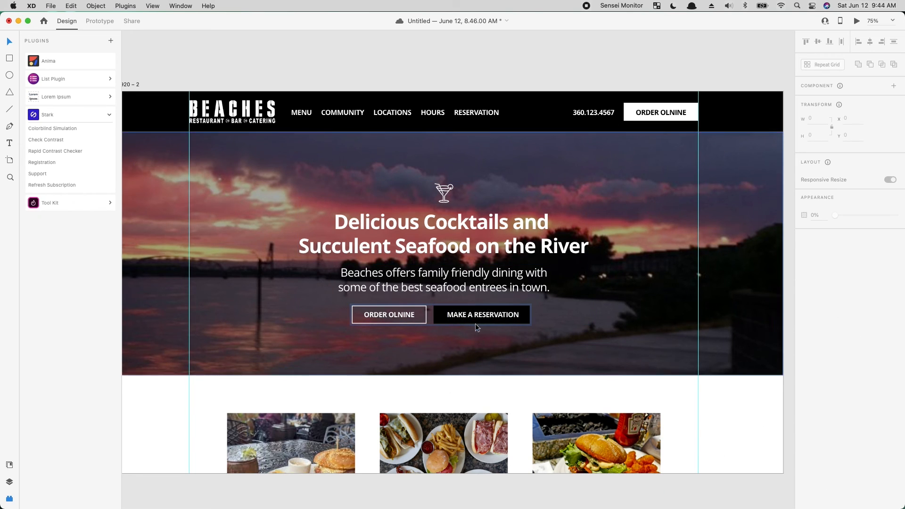
Shift the pair of hero buttons slightly right so they are centred under the paragraph
click(454, 358)
click(460, 319)
double_click(472, 311)
drag(472, 311, 476, 313)
click(588, 426)
click(665, 391)
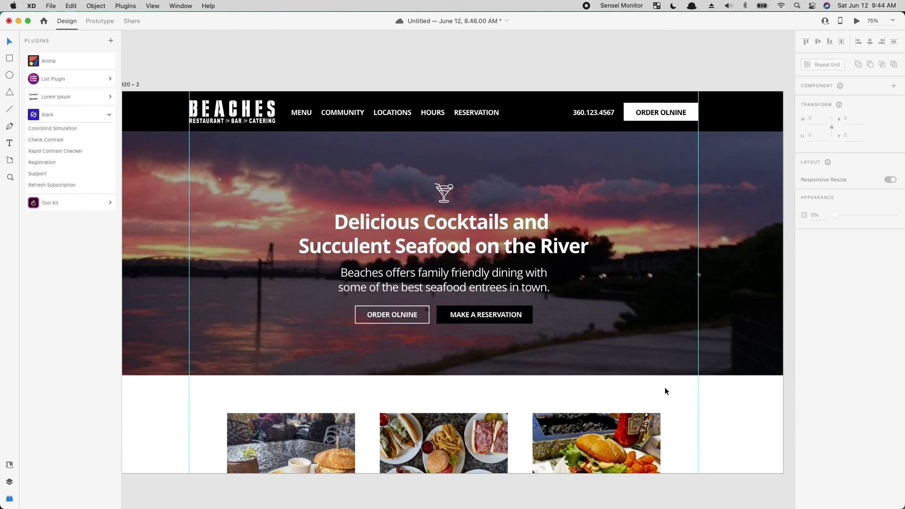
Compare the blue and black homepage versions with the old homepage screenshot below them
key(super+minus)
drag(364, 296, 538, 316)
drag(606, 314, 719, 270)
drag(392, 291, 541, 275)
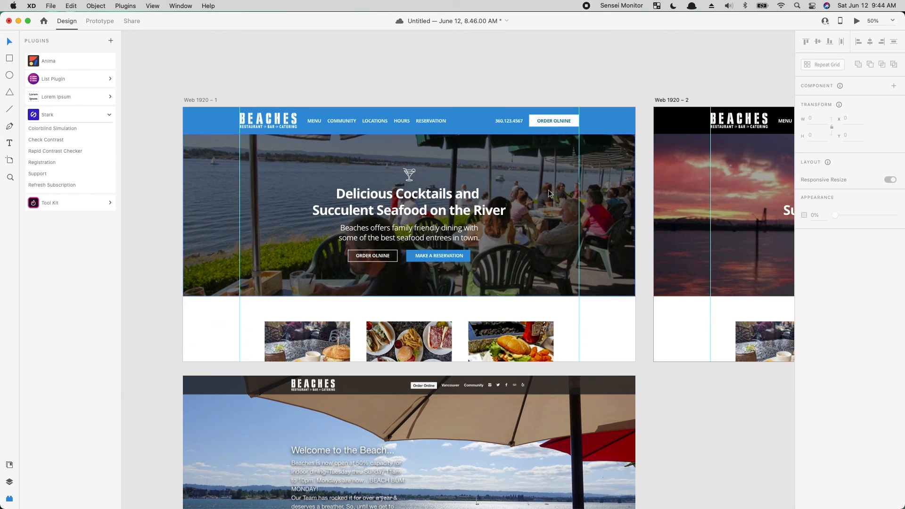
drag(578, 333, 596, 95)
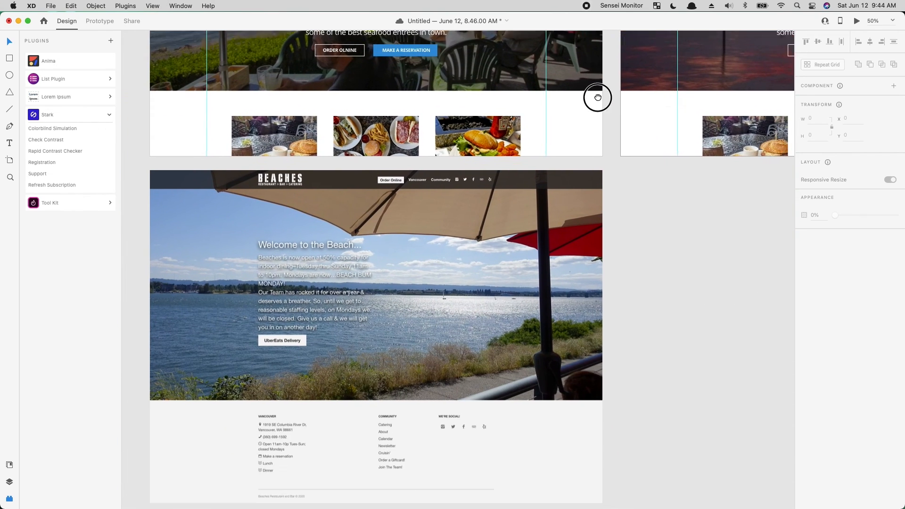
drag(446, 414, 442, 333)
drag(399, 273, 460, 301)
drag(442, 240, 501, 371)
Move the old homepage screenshot farther below the first artboard, aligned at X 0, Y 1290
drag(568, 263, 506, 376)
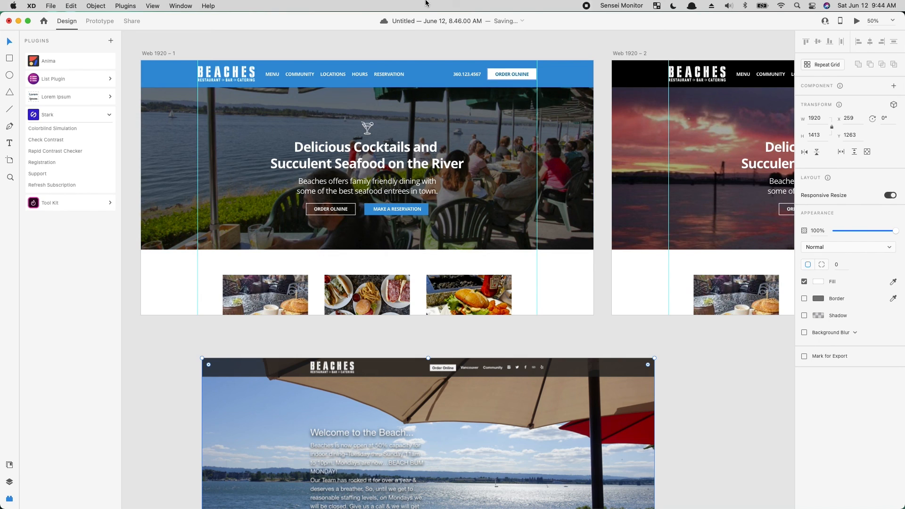
scroll(579, 249, down, 10)
drag(398, 290, 336, 299)
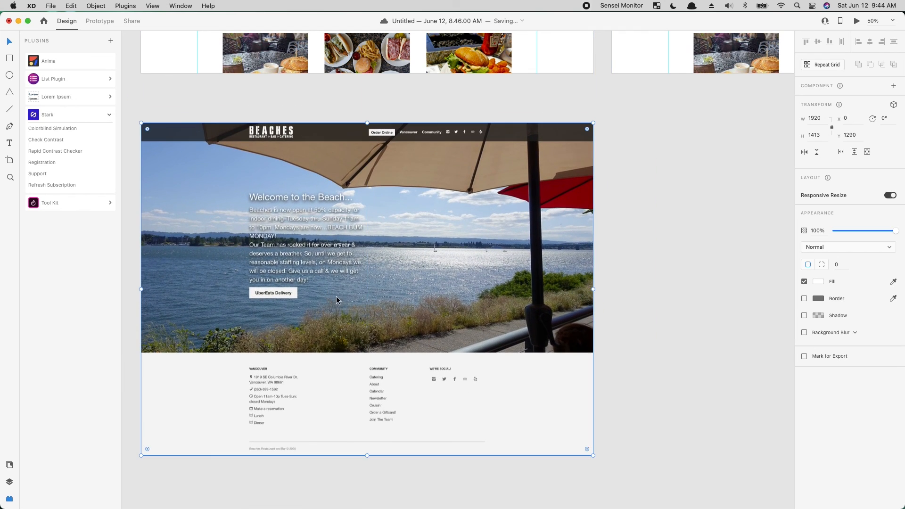
click(622, 416)
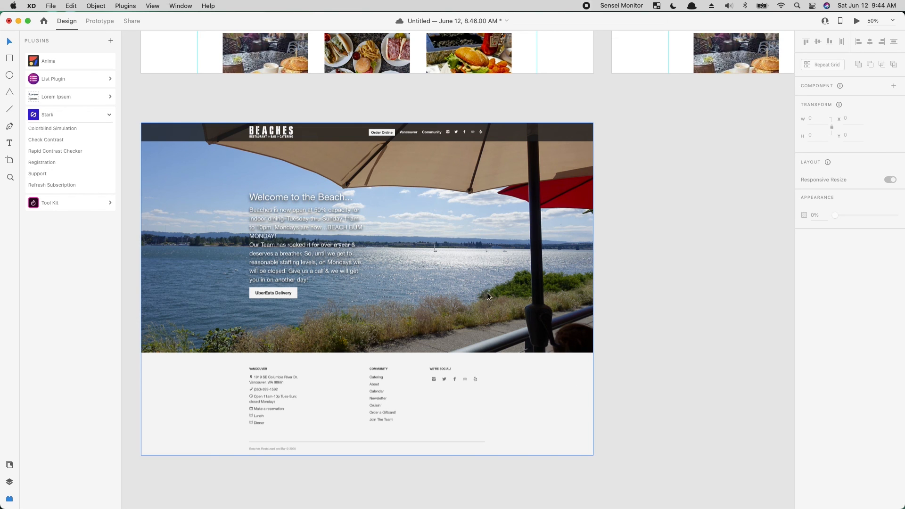
scroll(486, 295, up, 10)
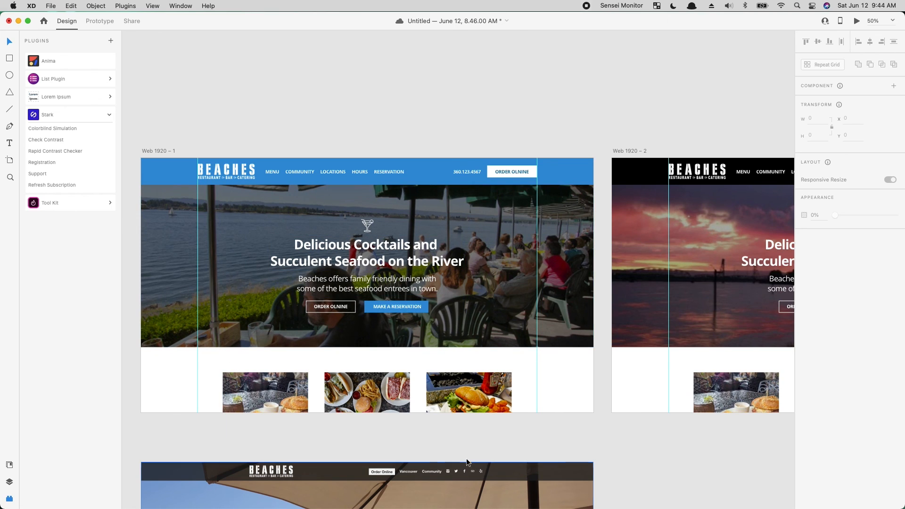
scroll(451, 383, down, 3)
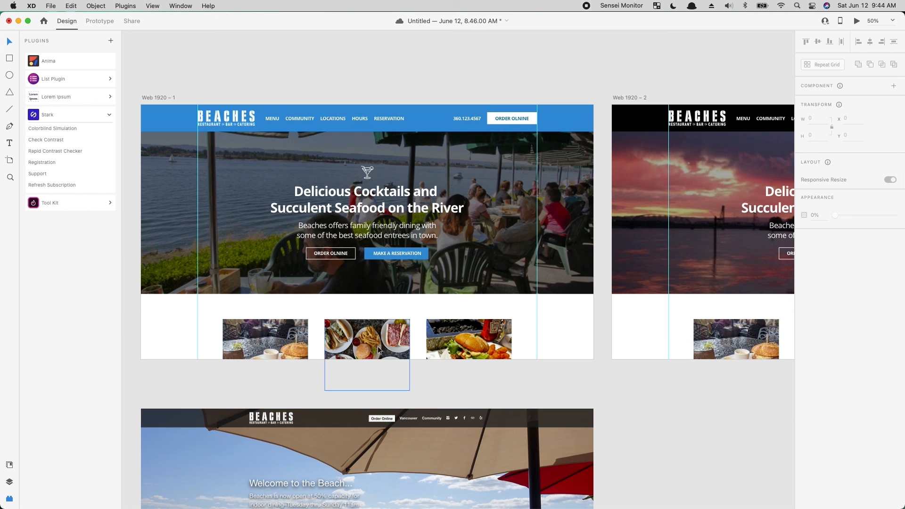
click(452, 349)
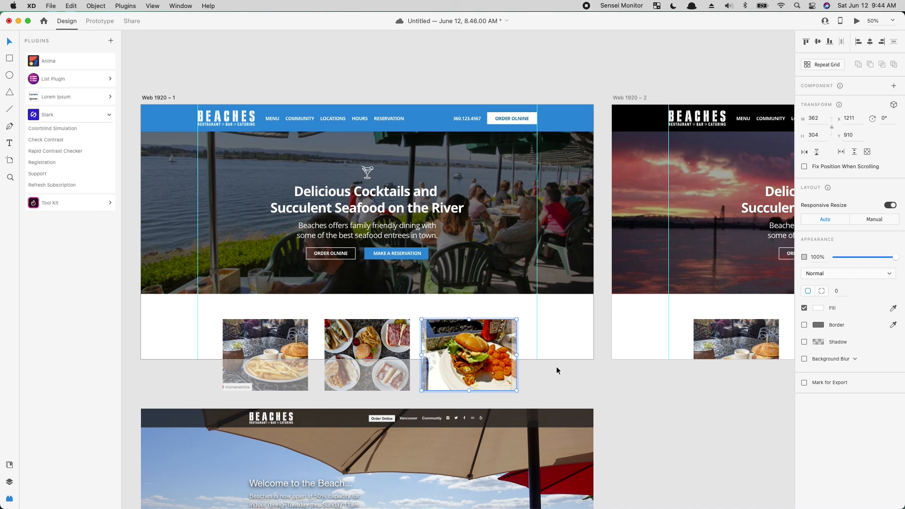
click(573, 373)
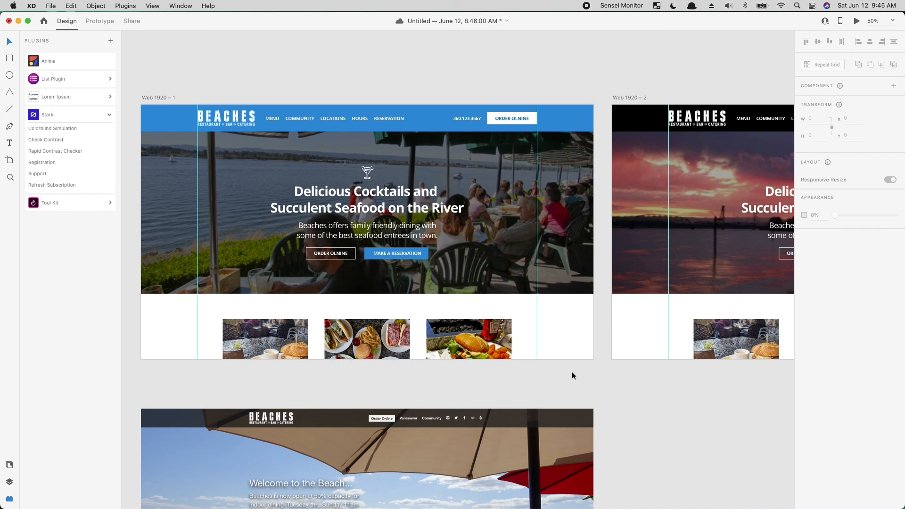